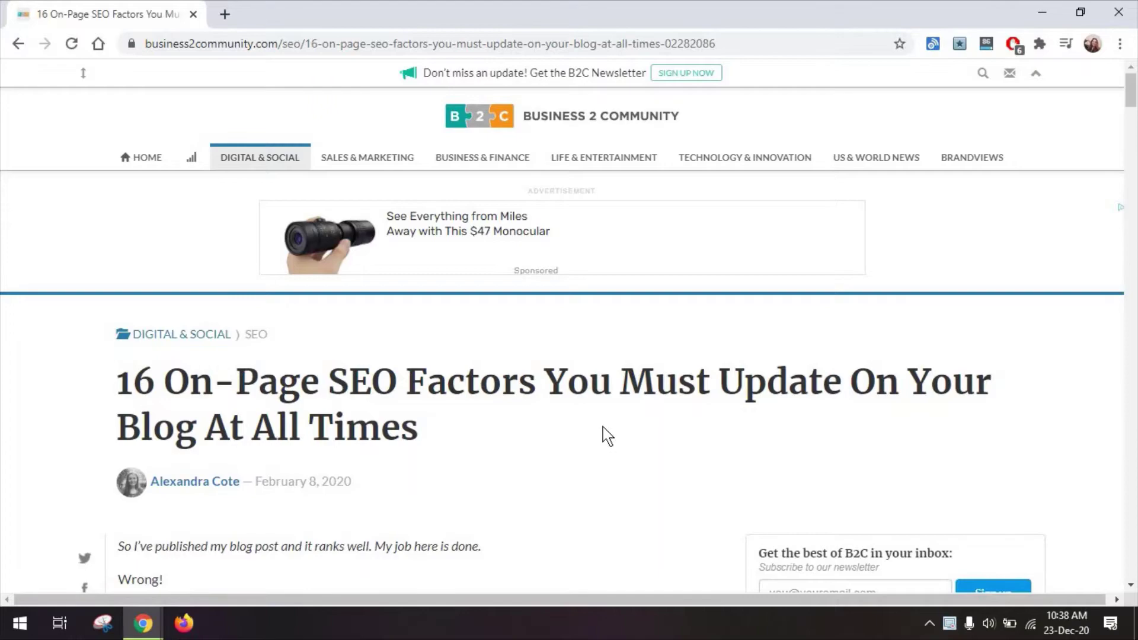
Scroll down and back through the 16 On-Page SEO Factors article to read it
{"action": "scroll", "coordinate": [605, 433], "scroll_direction": "down", "scroll_amount": 12}
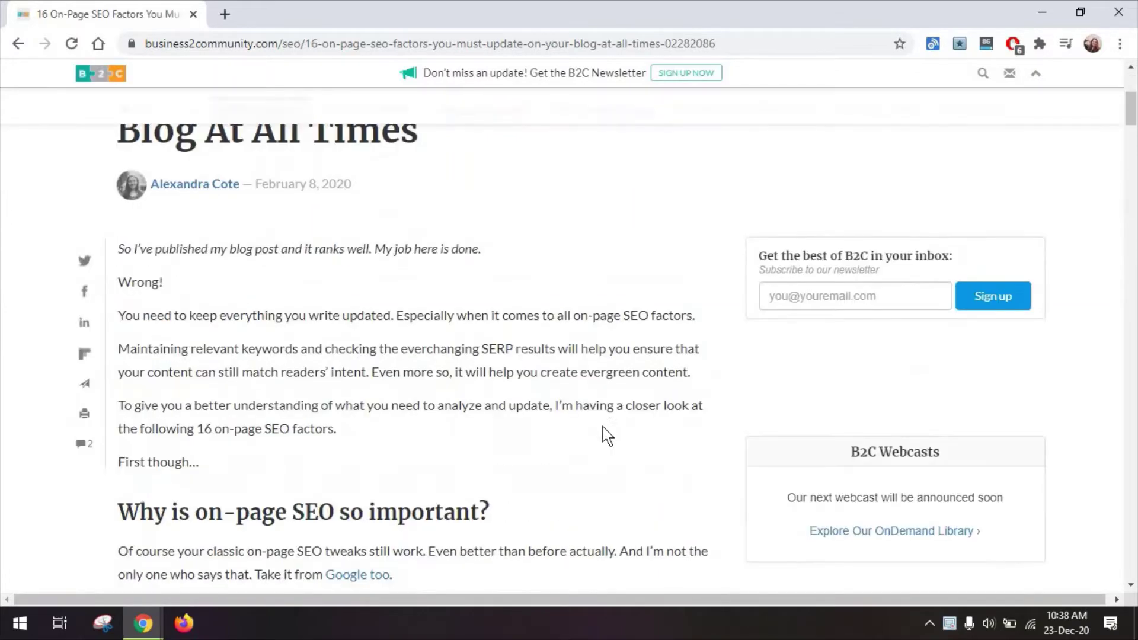
{"action": "scroll", "coordinate": [602, 426], "scroll_direction": "down", "scroll_amount": 12}
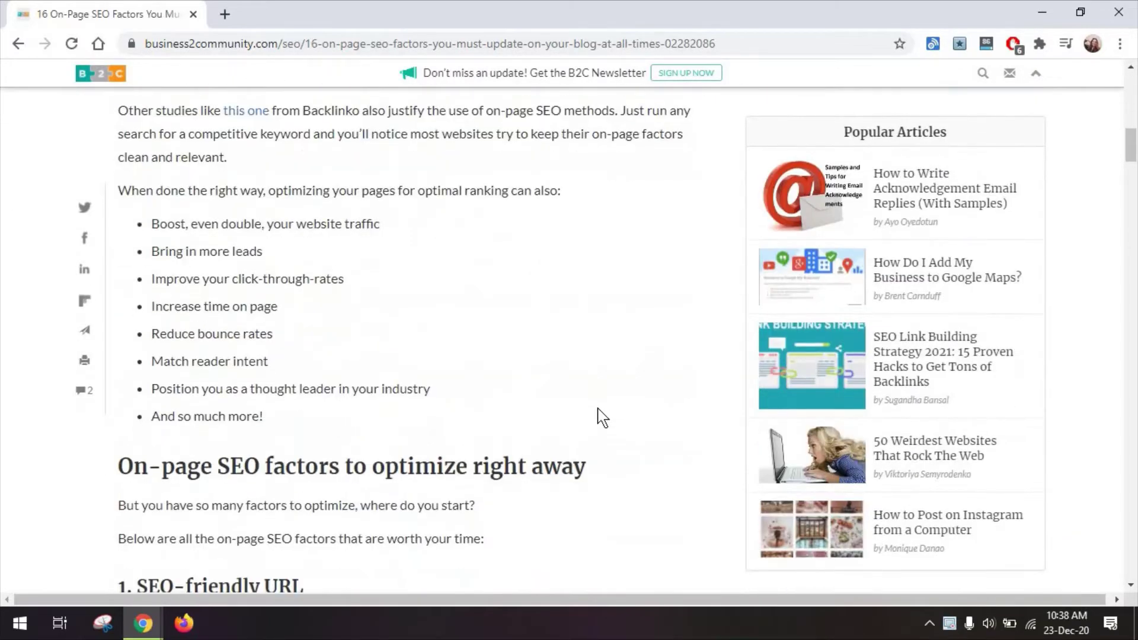
{"action": "scroll", "coordinate": [1136, 439], "scroll_direction": "down", "scroll_amount": 20}
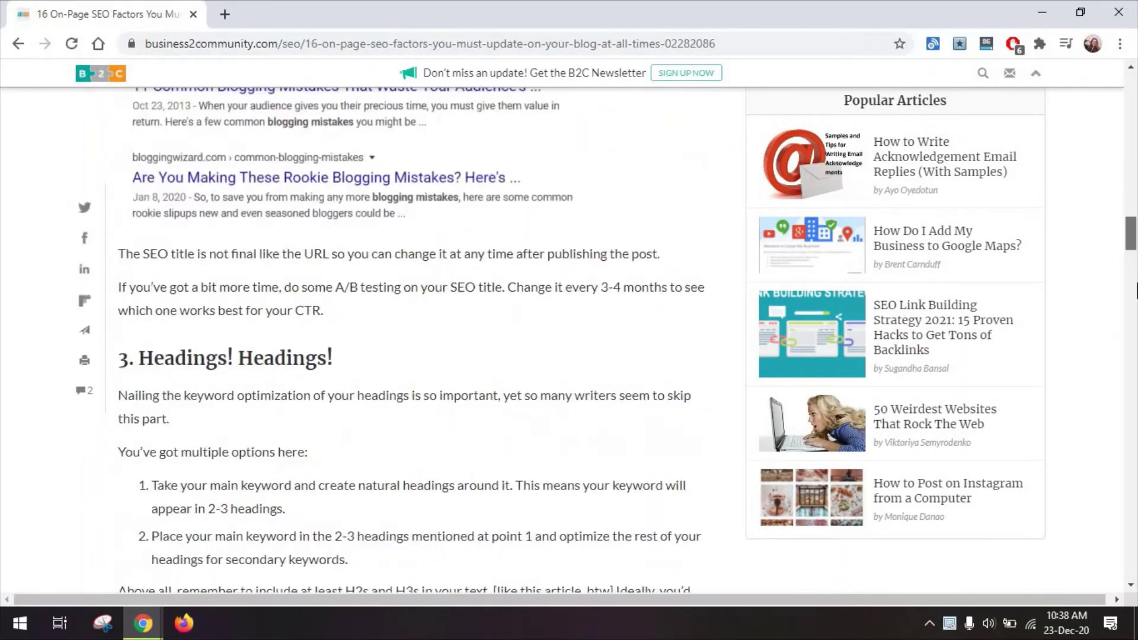
{"action": "scroll", "coordinate": [1136, 440], "scroll_direction": "down", "scroll_amount": 15}
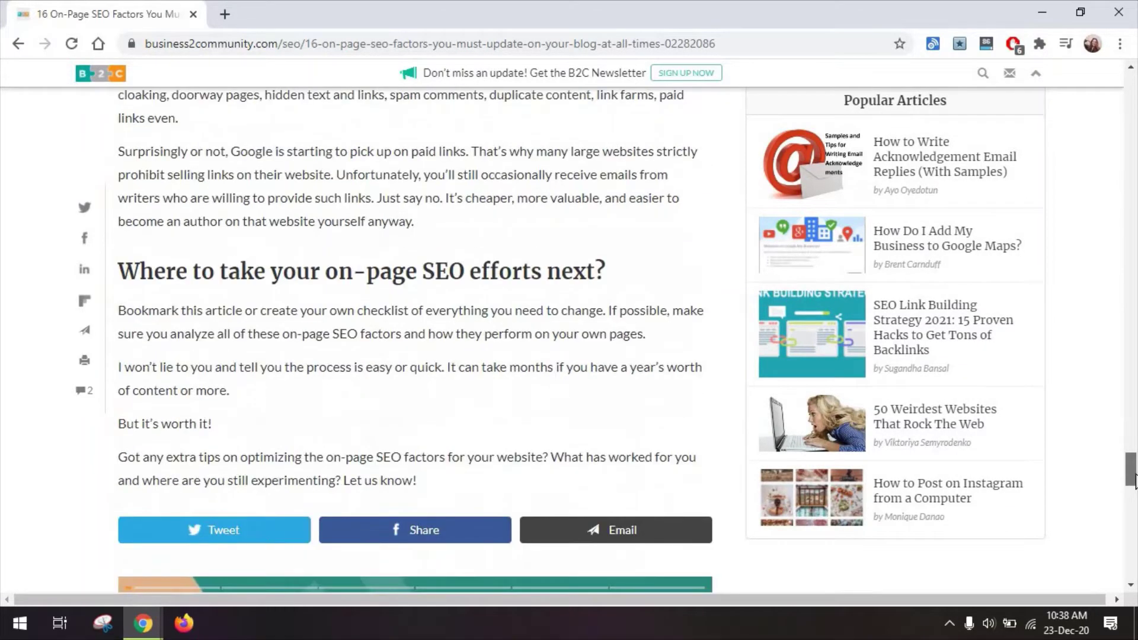
{"action": "left_click_drag", "start_coordinate": [1136, 482], "coordinate": [1136, 139]}
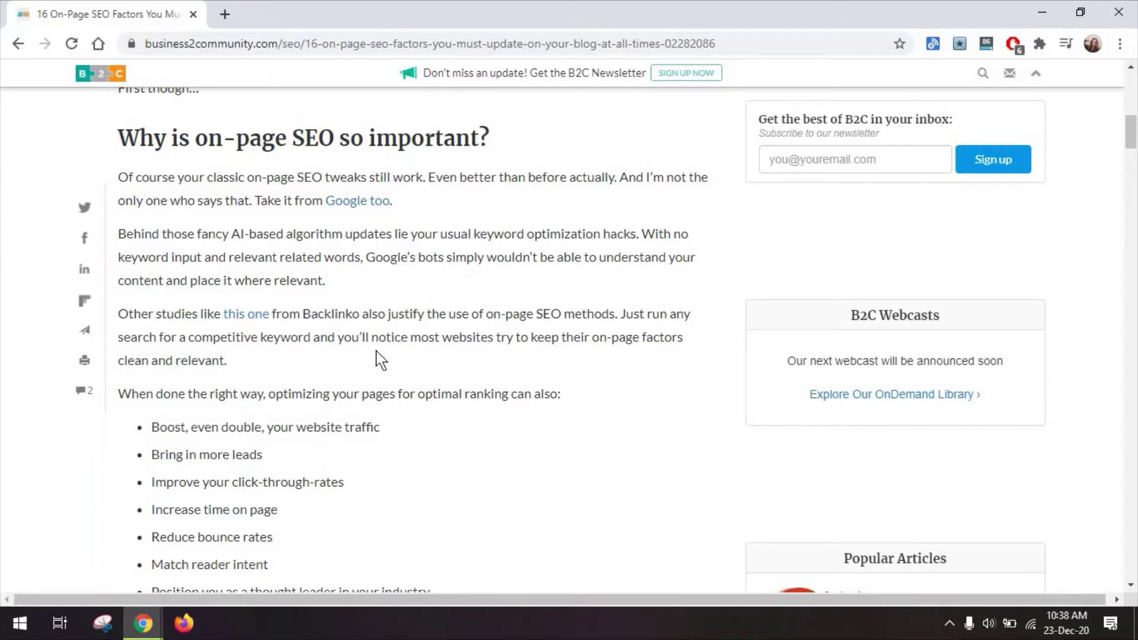
{"action": "scroll", "coordinate": [378, 358], "scroll_direction": "down", "scroll_amount": 3}
{"action": "scroll", "coordinate": [483, 428], "scroll_direction": "up", "scroll_amount": 1}
{"action": "scroll", "coordinate": [483, 428], "scroll_direction": "up", "scroll_amount": 1}
{"action": "scroll", "coordinate": [380, 292], "scroll_direction": "up", "scroll_amount": 4}
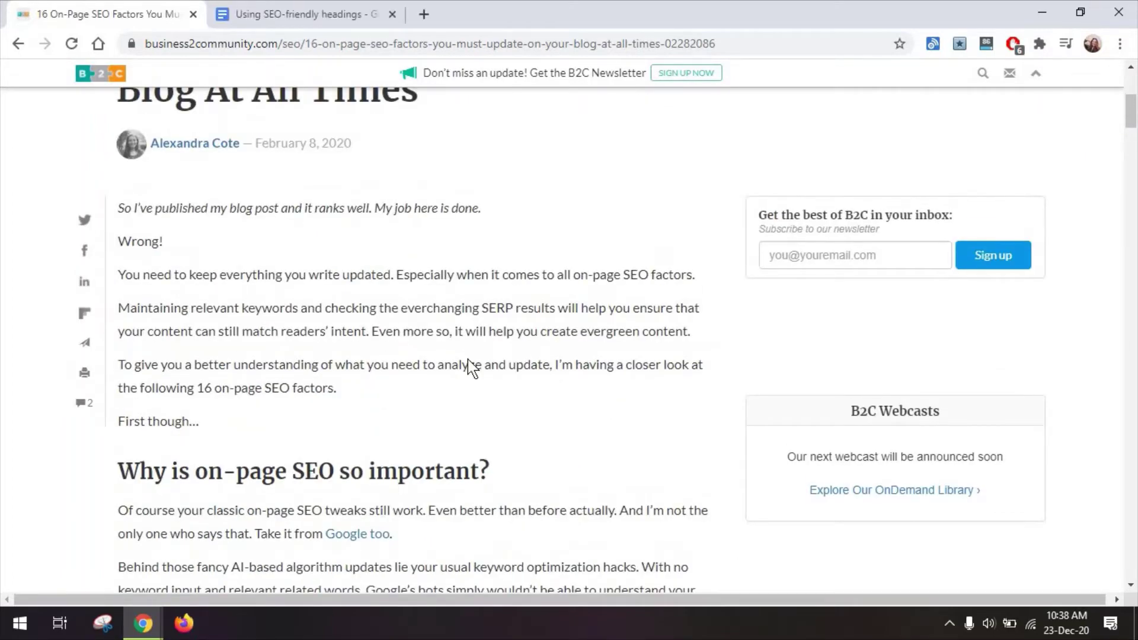
{"action": "scroll", "coordinate": [470, 368], "scroll_direction": "down", "scroll_amount": 4}
{"action": "scroll", "coordinate": [468, 359], "scroll_direction": "down", "scroll_amount": 4}
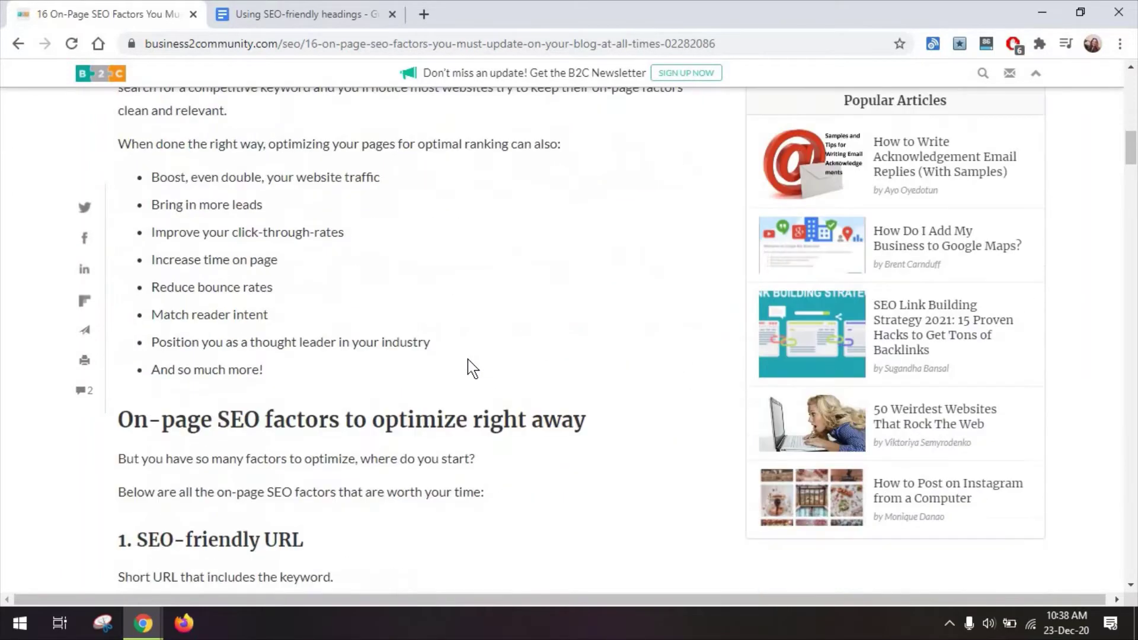
{"action": "scroll", "coordinate": [400, 300], "scroll_direction": "down", "scroll_amount": 10}
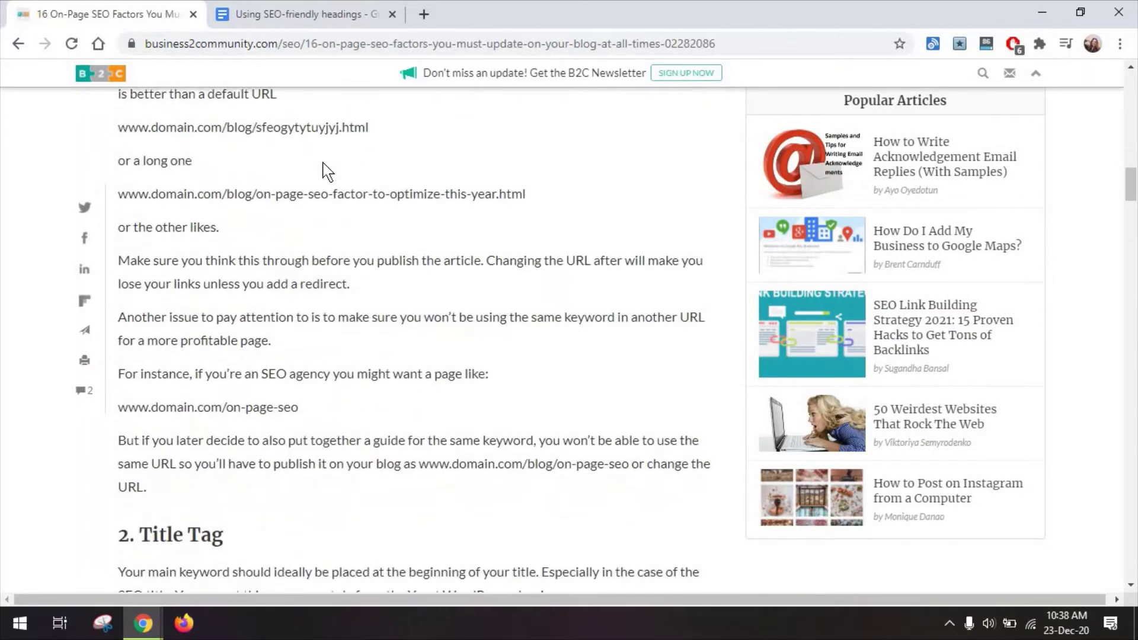
{"action": "scroll", "coordinate": [319, 164], "scroll_direction": "down", "scroll_amount": 10}
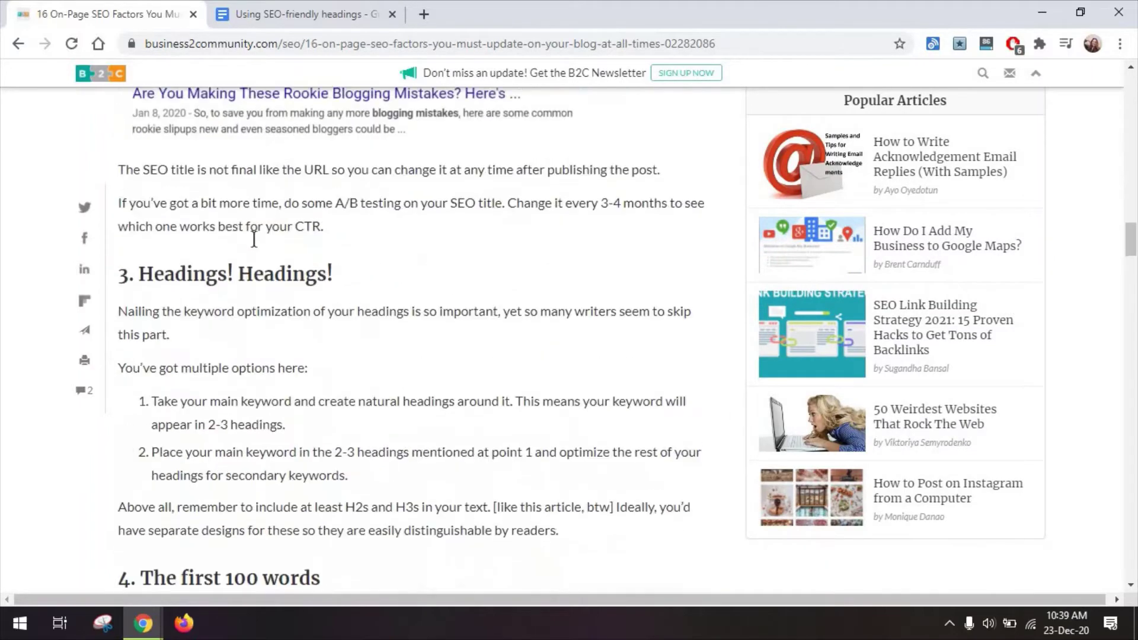
{"action": "scroll", "coordinate": [201, 283], "scroll_direction": "down", "scroll_amount": 3}
{"action": "scroll", "coordinate": [219, 237], "scroll_direction": "up", "scroll_amount": 2}
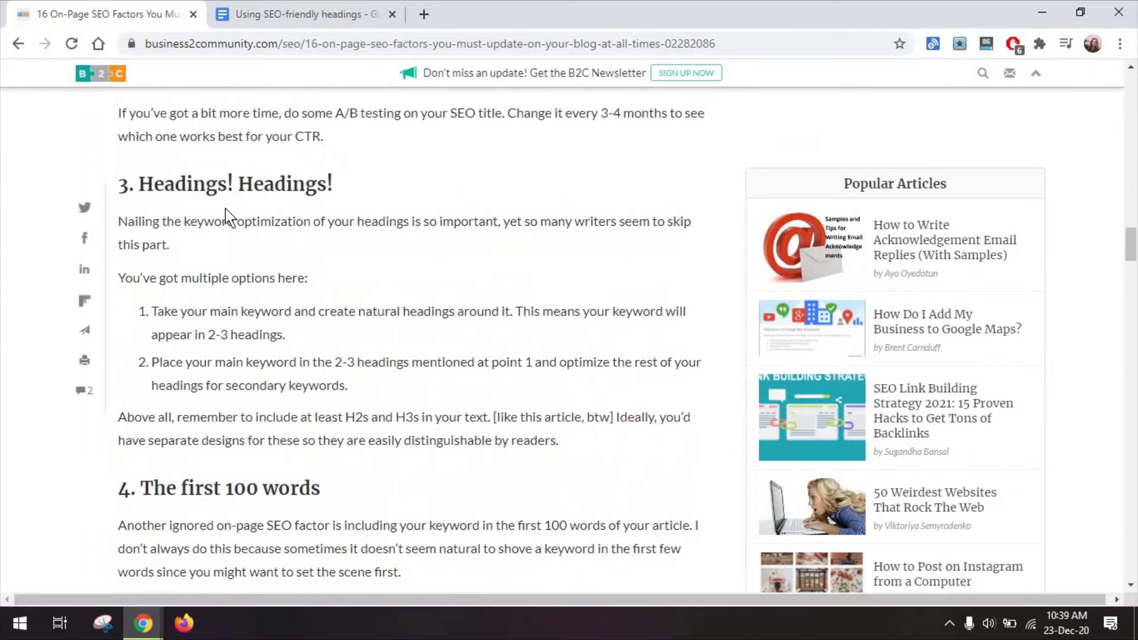
{"action": "left_click", "coordinate": [279, 15]}
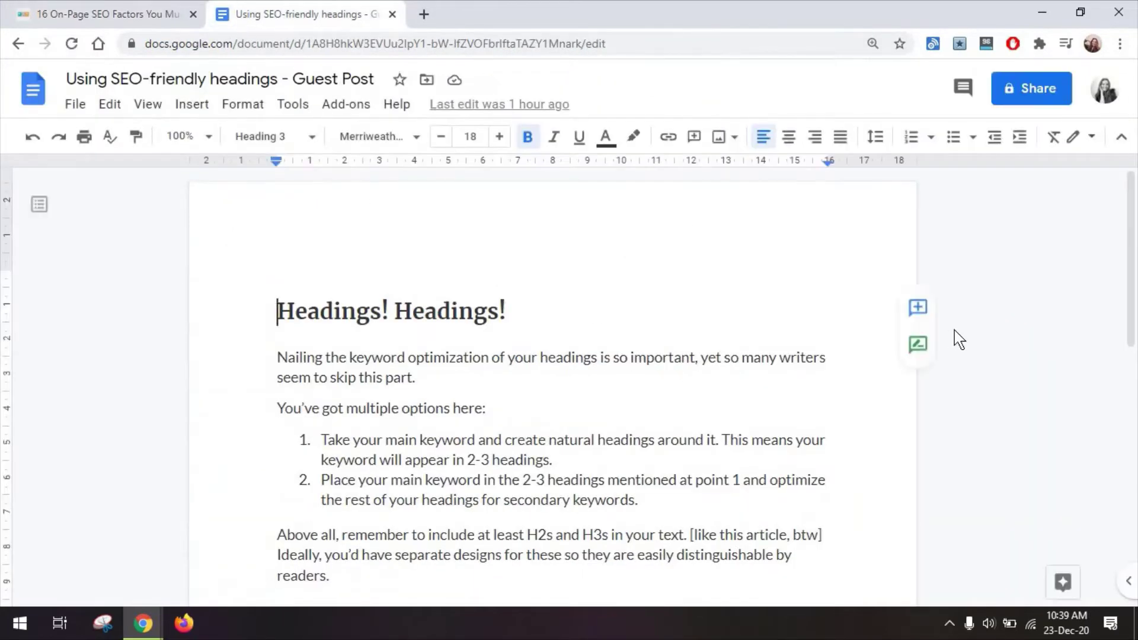
{"action": "scroll", "coordinate": [965, 407], "scroll_direction": "down", "scroll_amount": 2}
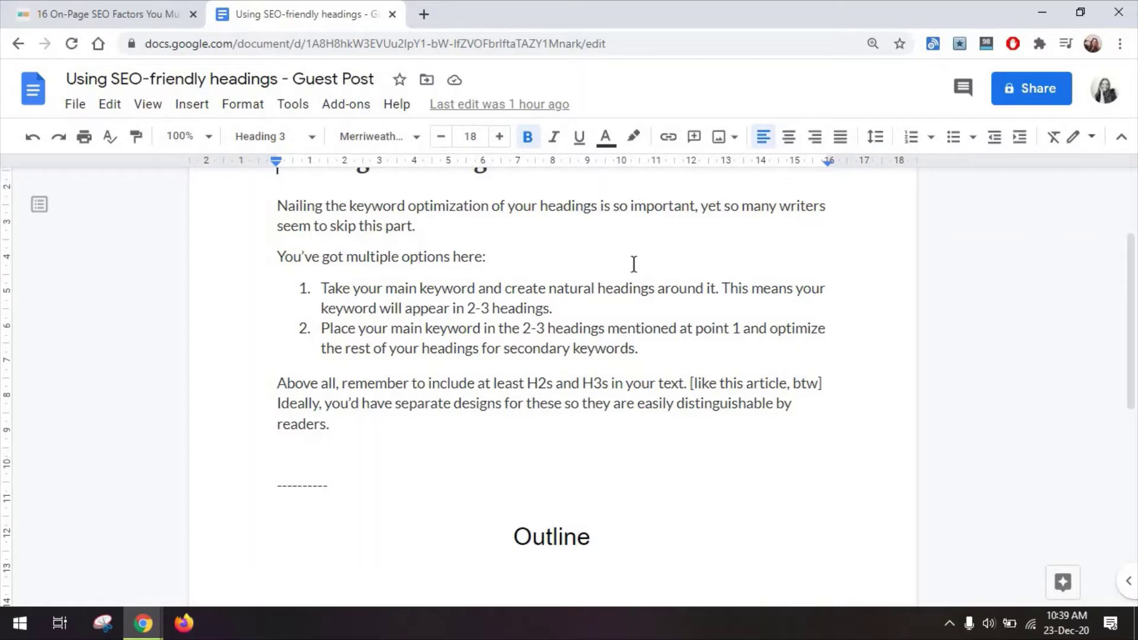
{"action": "scroll", "coordinate": [721, 407], "scroll_direction": "down", "scroll_amount": 3}
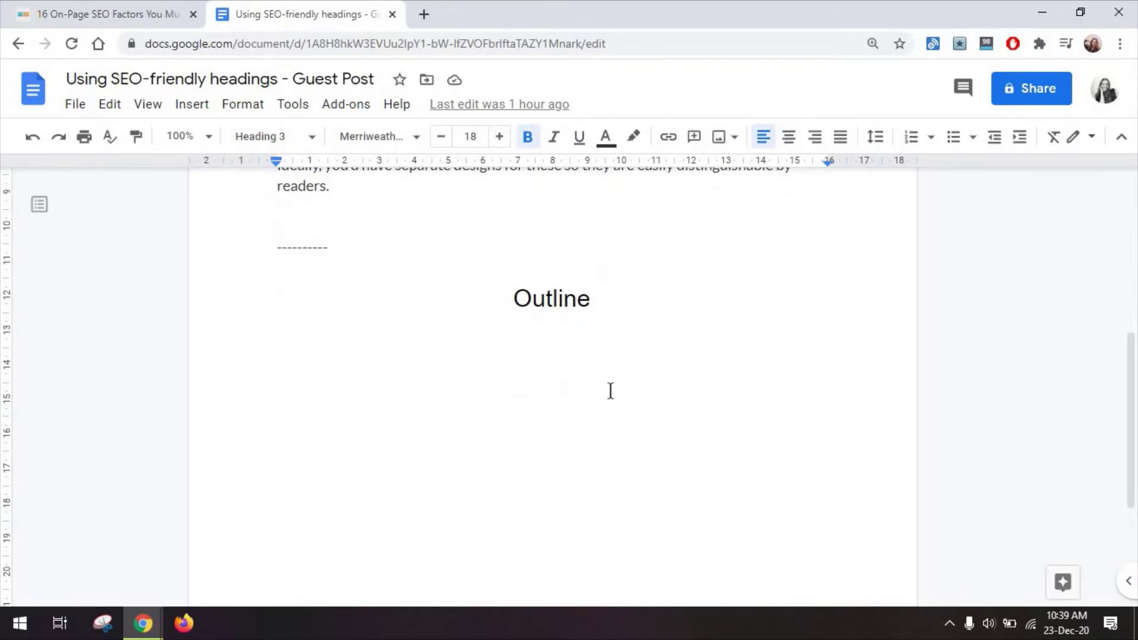
{"action": "scroll", "coordinate": [611, 391], "scroll_direction": "up", "scroll_amount": 5}
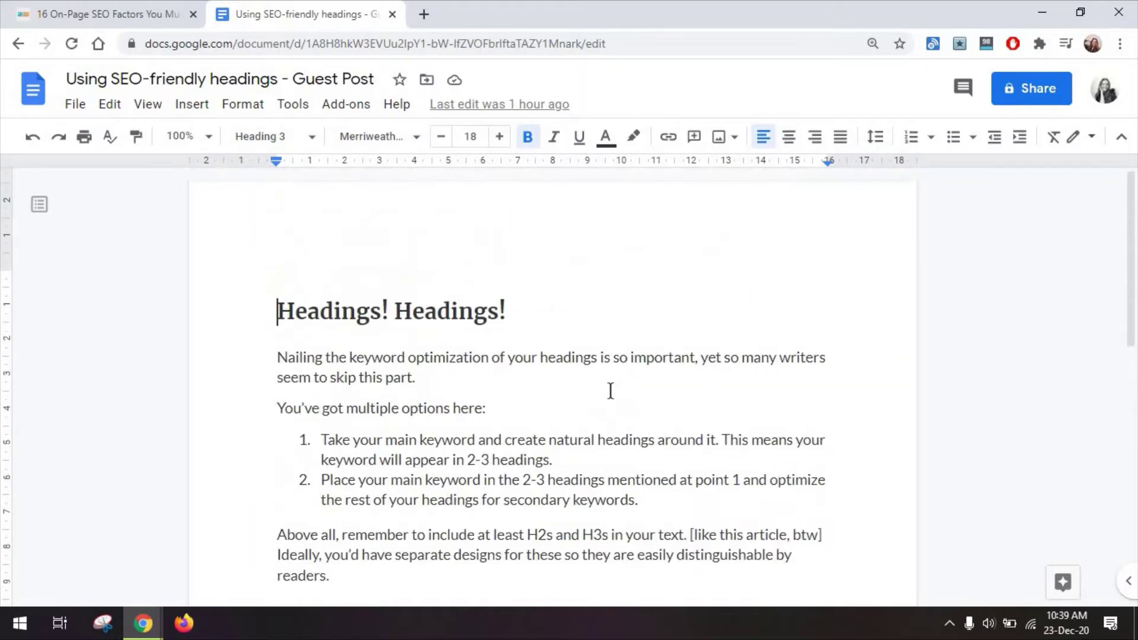
{"action": "scroll", "coordinate": [611, 390], "scroll_direction": "down", "scroll_amount": 2}
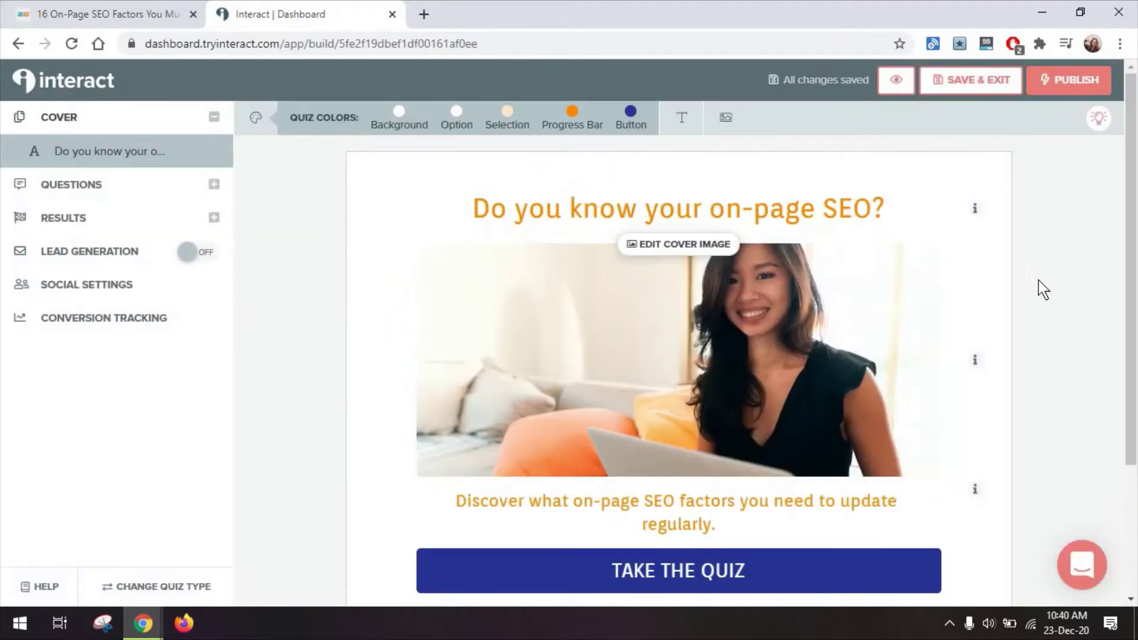
Preview the on-page SEO quiz and start it to see the first question
{"action": "left_click", "coordinate": [896, 81]}
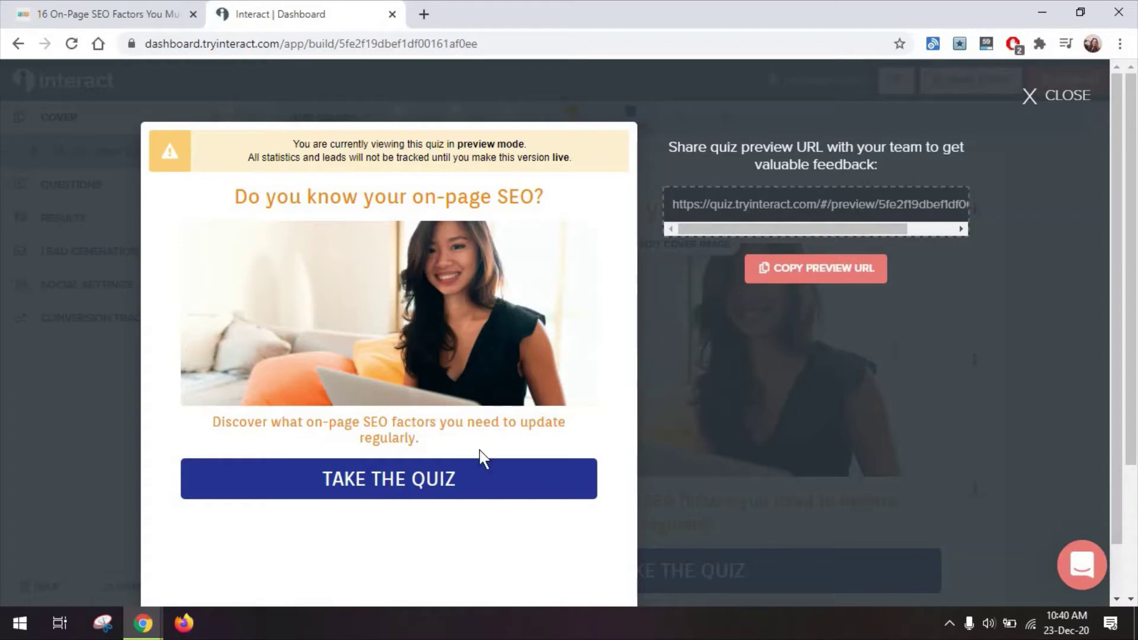
{"action": "left_click", "coordinate": [481, 465]}
{"action": "scroll", "coordinate": [578, 277], "scroll_direction": "down", "scroll_amount": 1}
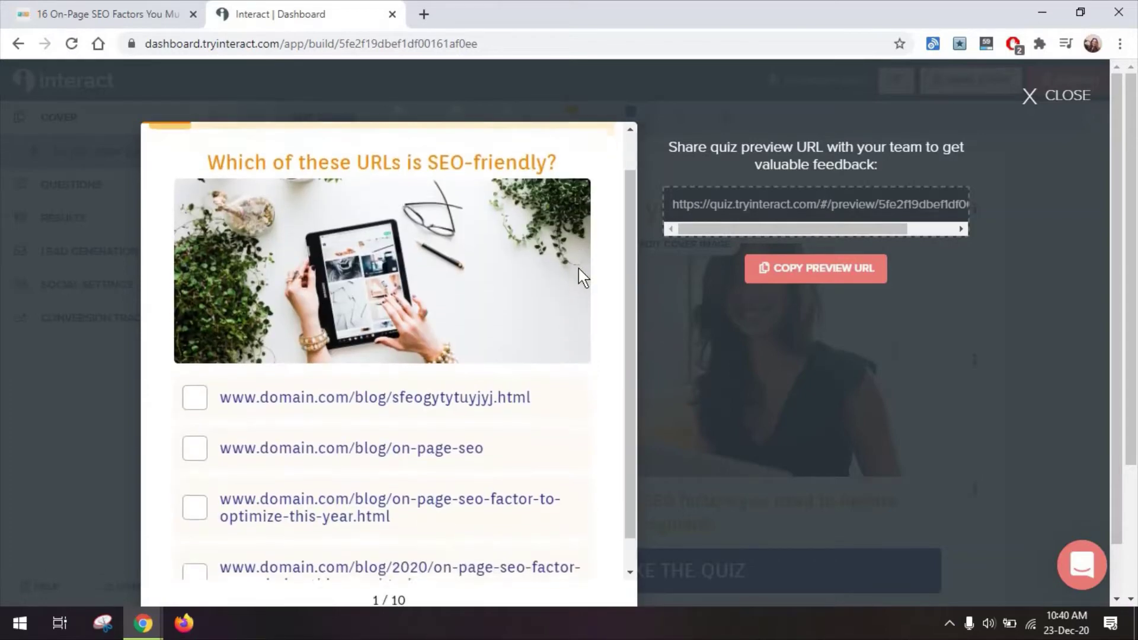
Glance at the on-page SEO article, then return to the quiz preview
{"action": "left_click", "coordinate": [98, 12]}
{"action": "scroll", "coordinate": [147, 304], "scroll_direction": "down", "scroll_amount": 1}
{"action": "left_click_drag", "start_coordinate": [113, 239], "coordinate": [610, 419]}
{"action": "left_click", "coordinate": [290, 14]}
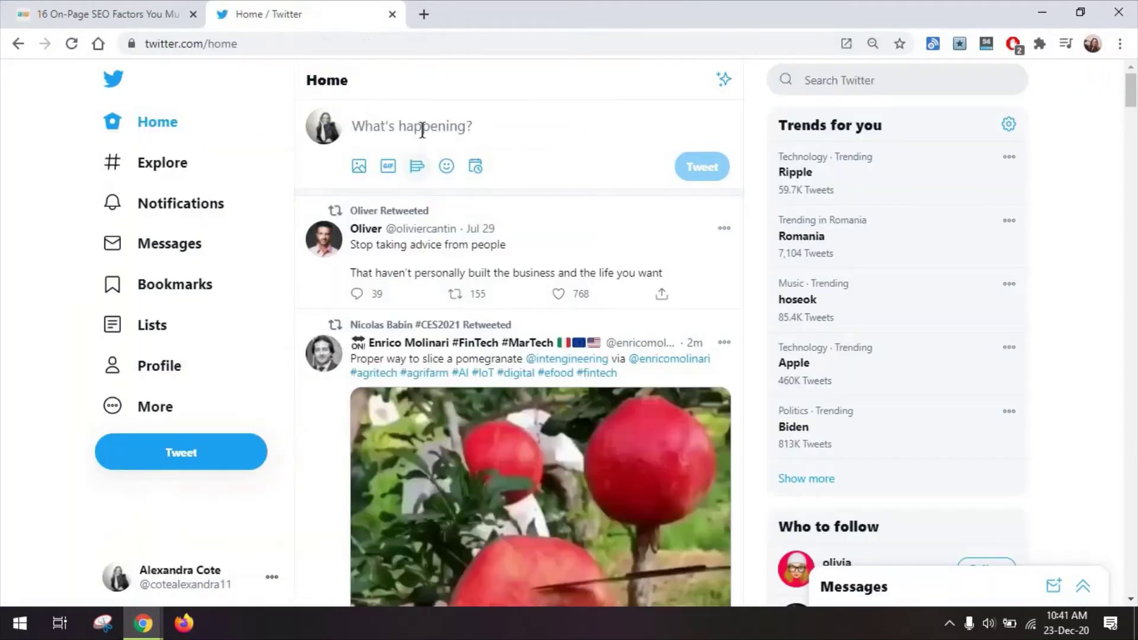
Draft a poll tweet asking 'Which URL is SEO-friendly?' with a 1-day poll length
{"action": "left_click", "coordinate": [422, 125]}
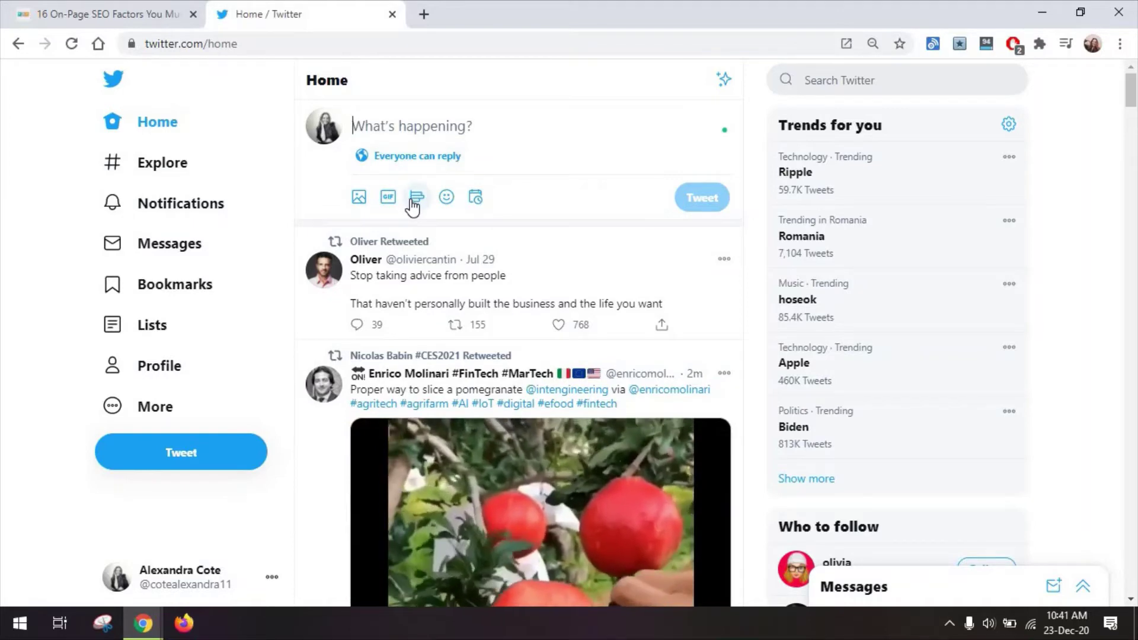
{"action": "left_click", "coordinate": [414, 199]}
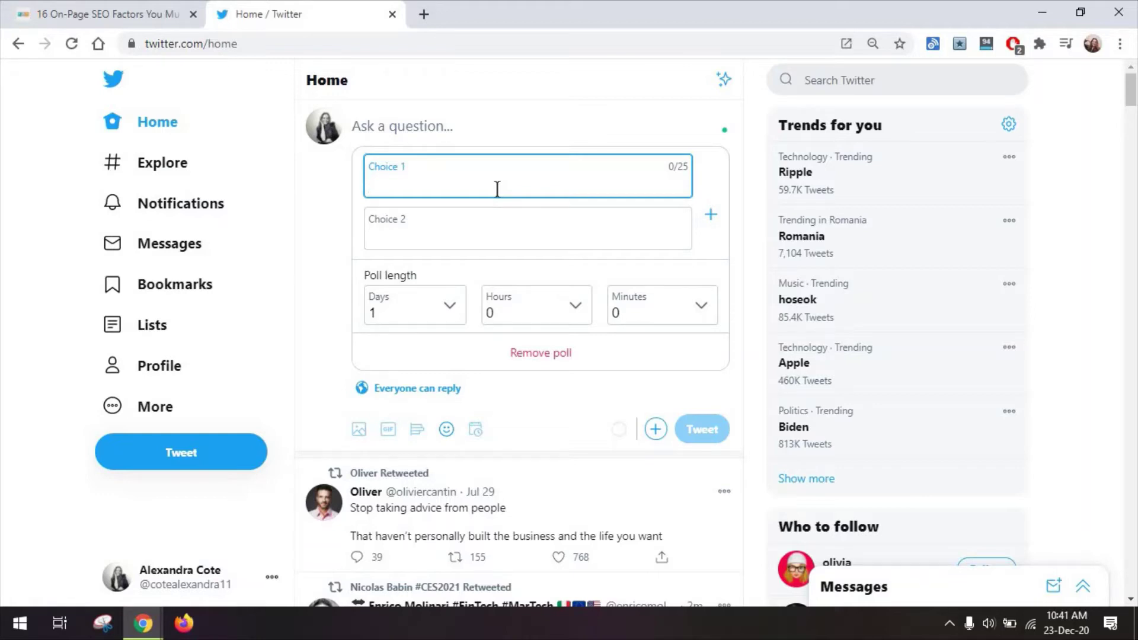
{"action": "left_click", "coordinate": [467, 126]}
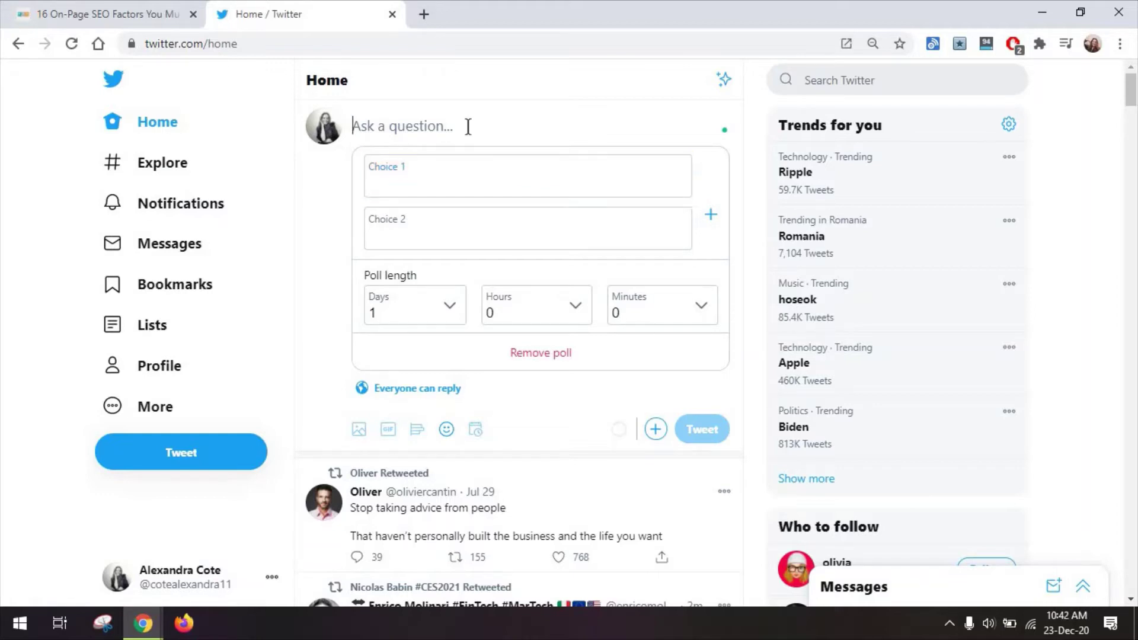
{"action": "type", "text": "Which UR"}
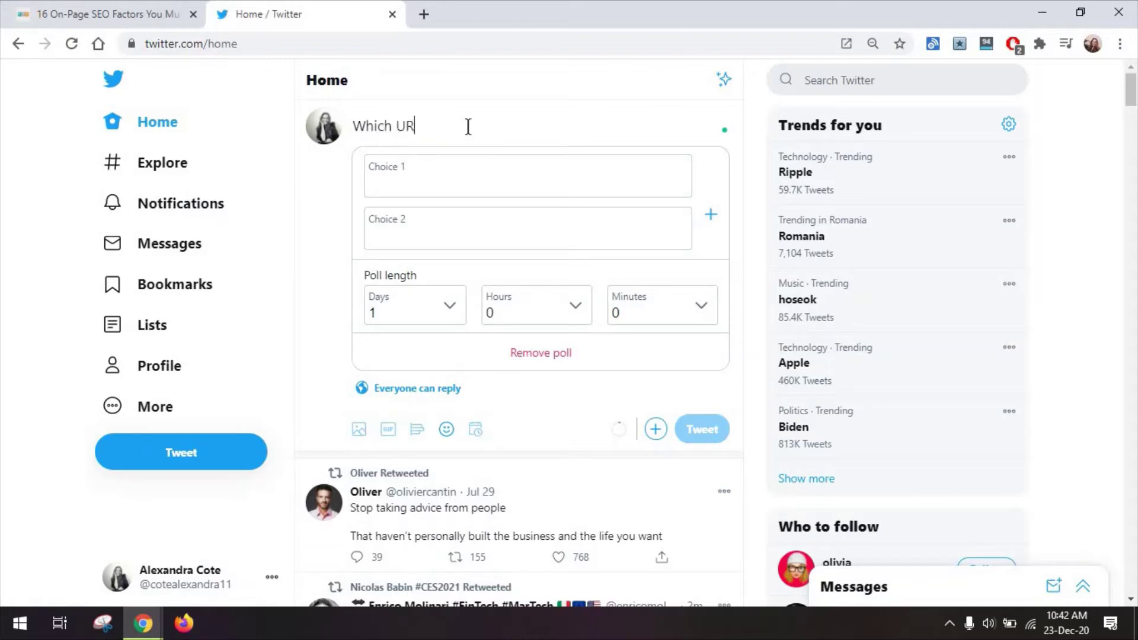
{"action": "type", "text": "L is SEO-friendly?"}
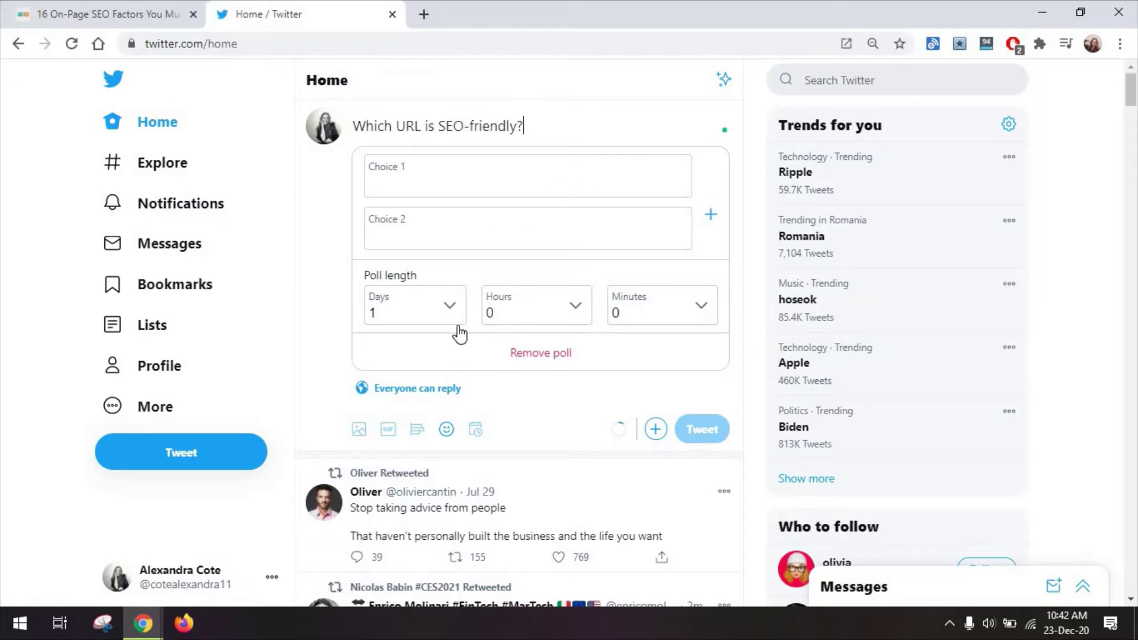
{"action": "left_click", "coordinate": [441, 320]}
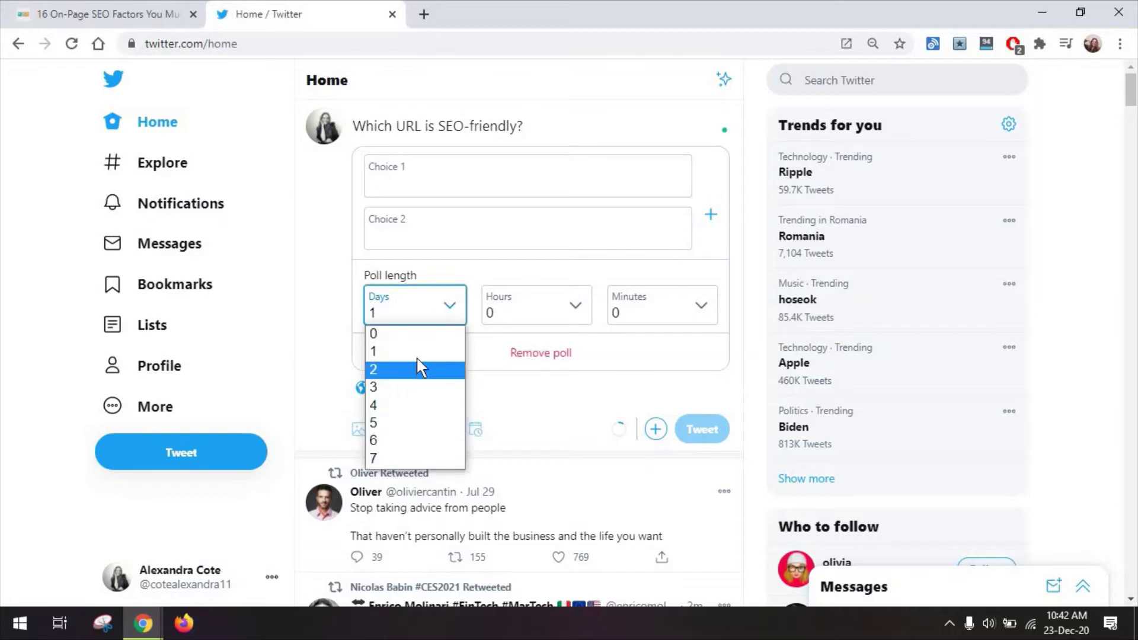
{"action": "left_click", "coordinate": [400, 272]}
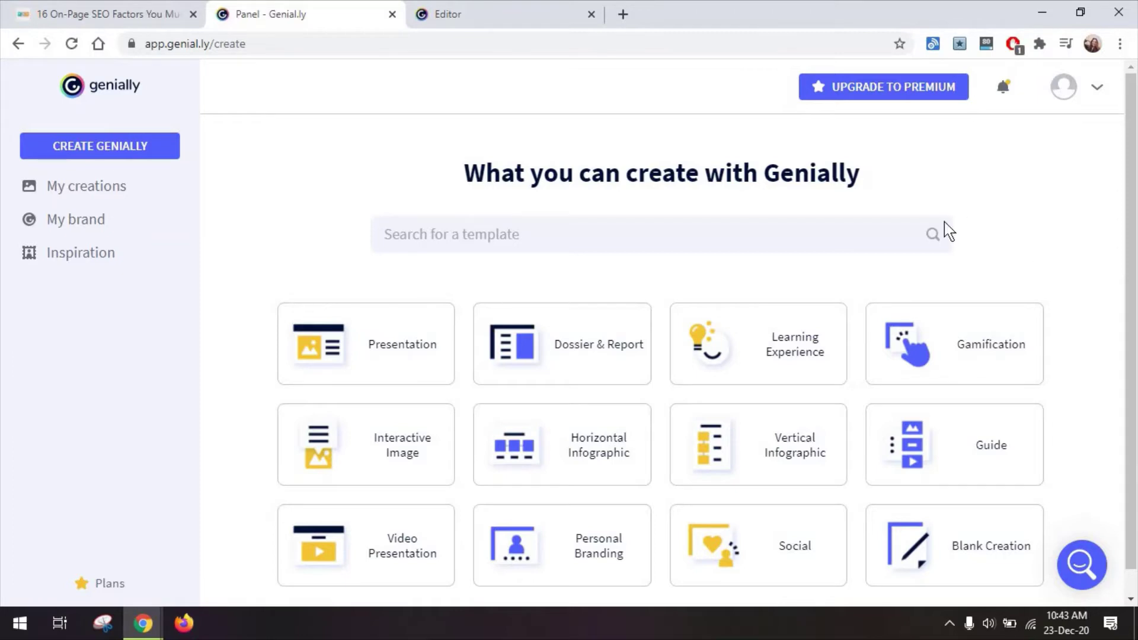
Preview the Genial Vibrant Quiz template from Learning Experience and start its first question
{"action": "mouse_move", "coordinate": [729, 348]}
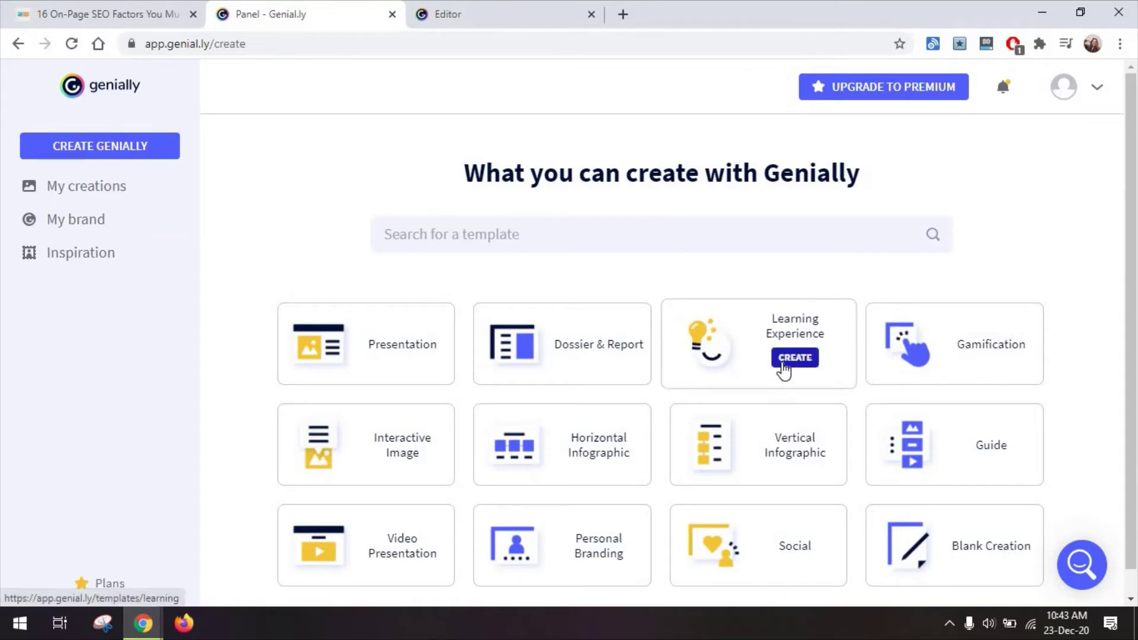
{"action": "left_click", "coordinate": [783, 368]}
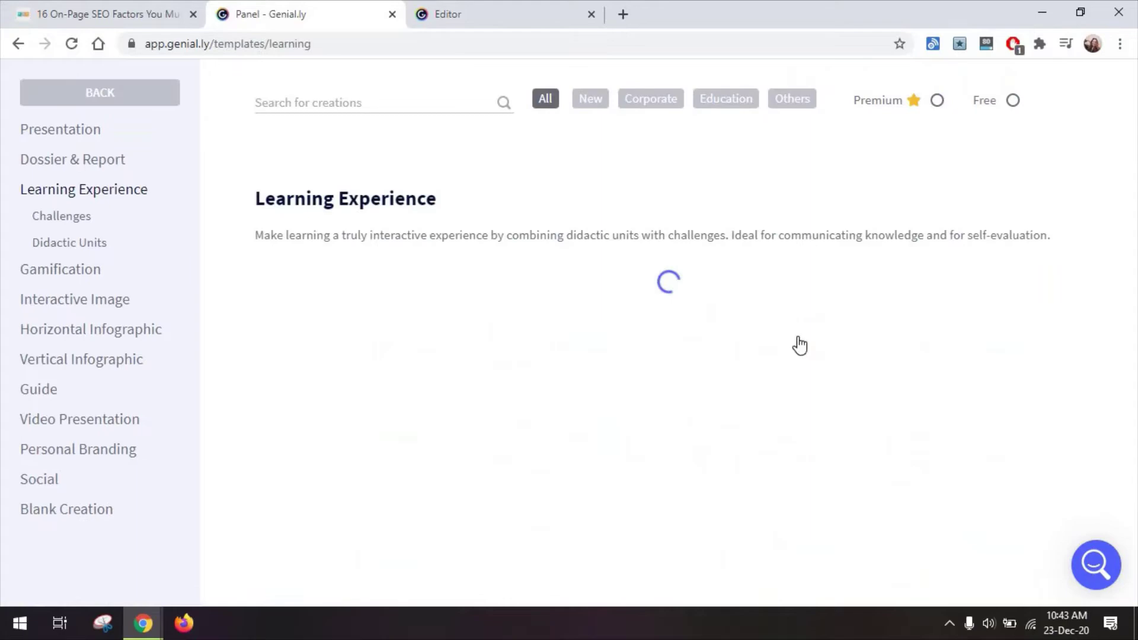
{"action": "scroll", "coordinate": [948, 308], "scroll_direction": "down", "scroll_amount": 3}
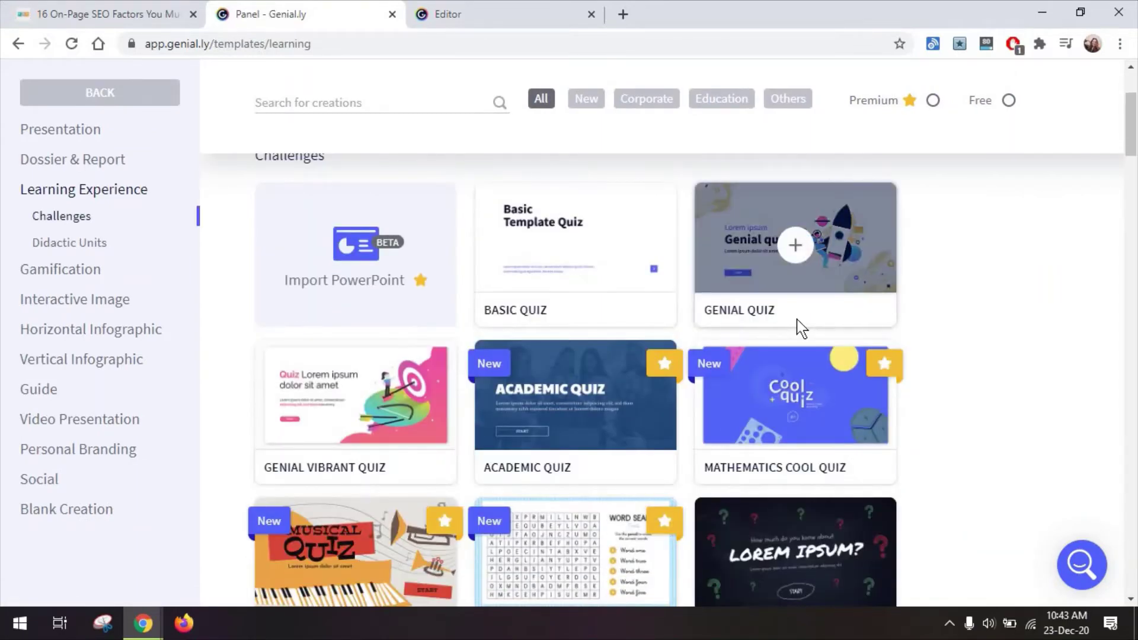
{"action": "left_click", "coordinate": [355, 400]}
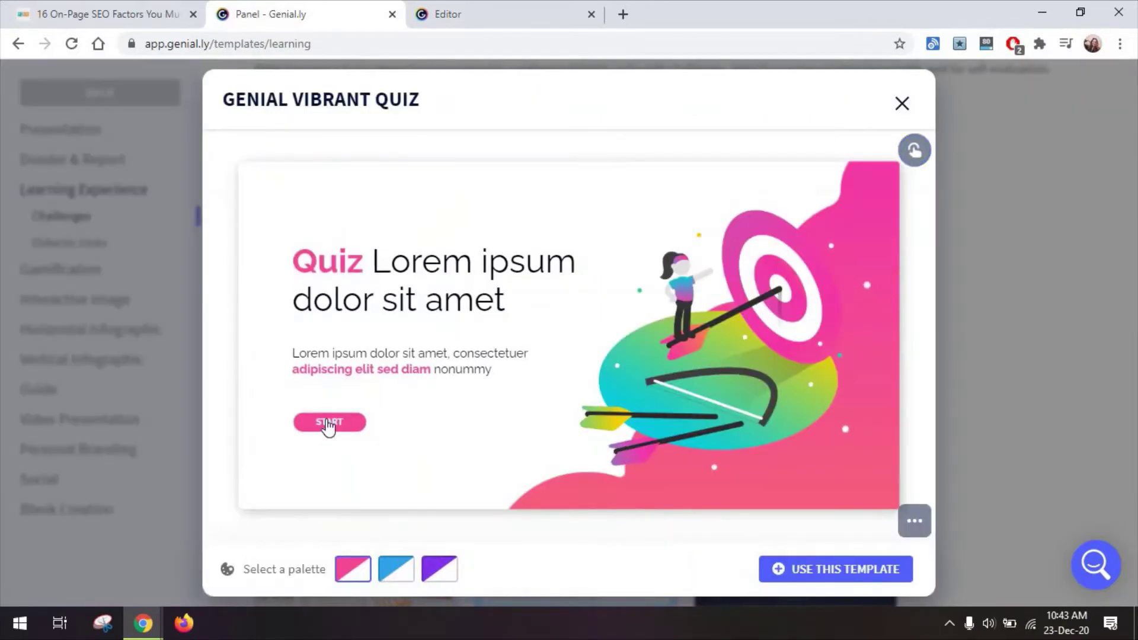
{"action": "left_click", "coordinate": [328, 422]}
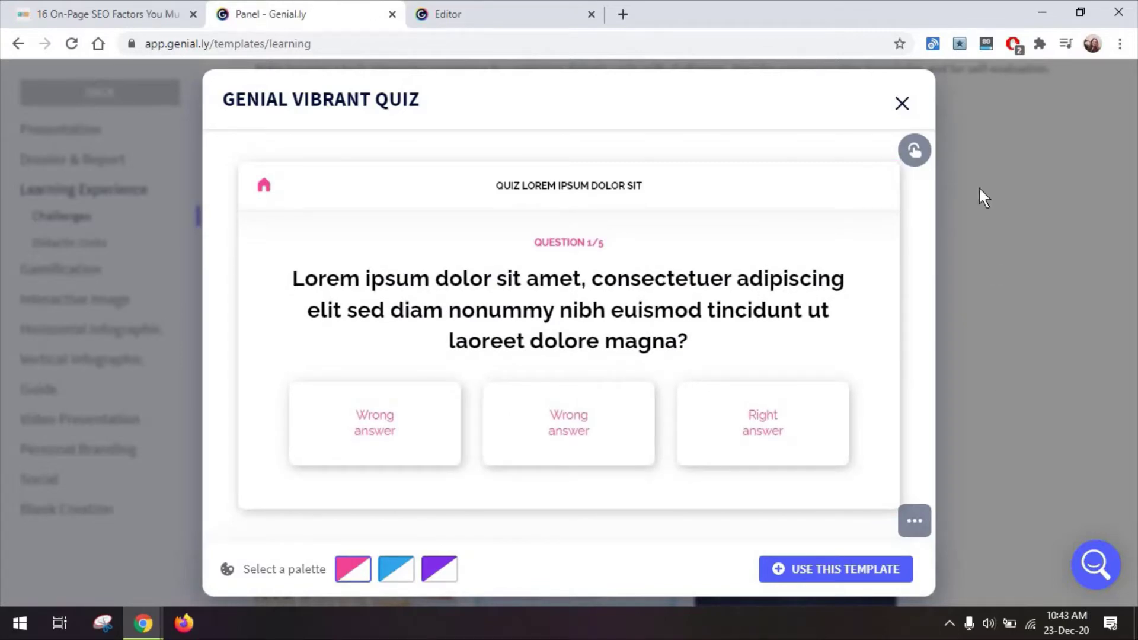
{"action": "left_click", "coordinate": [902, 103]}
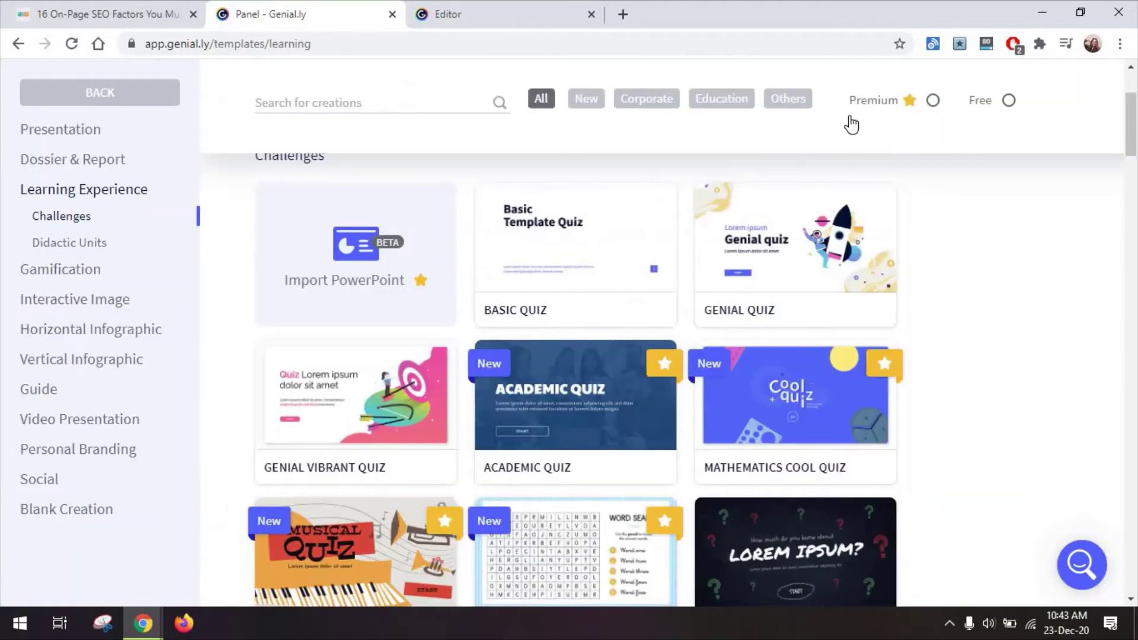
Browse the Gamification templates down to the Games section
{"action": "left_click", "coordinate": [170, 92]}
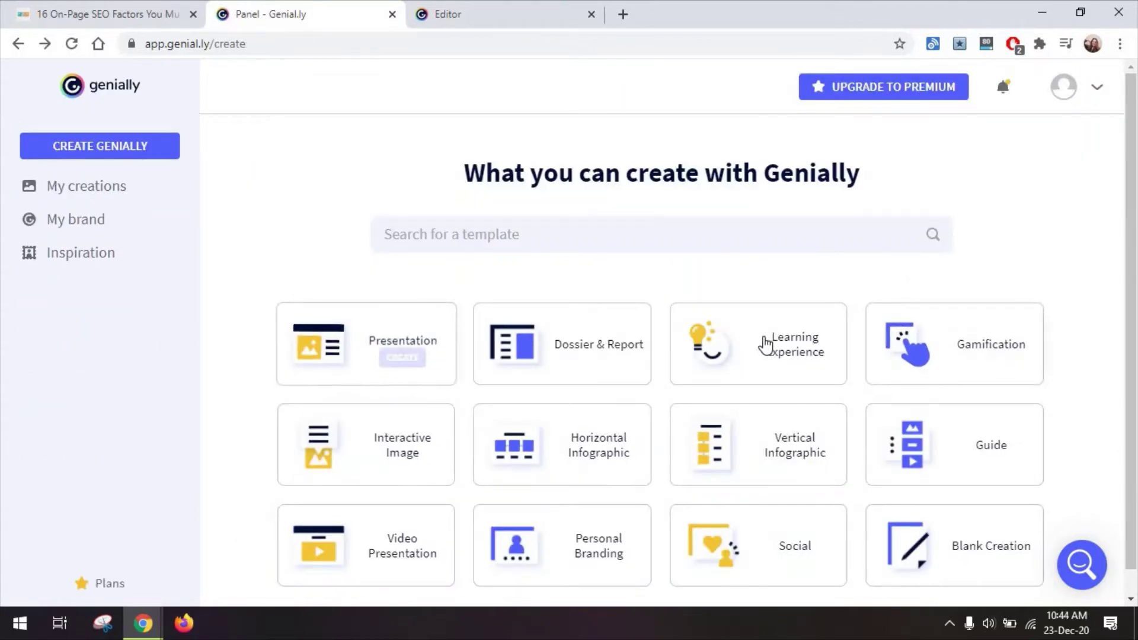
{"action": "left_click", "coordinate": [1002, 336]}
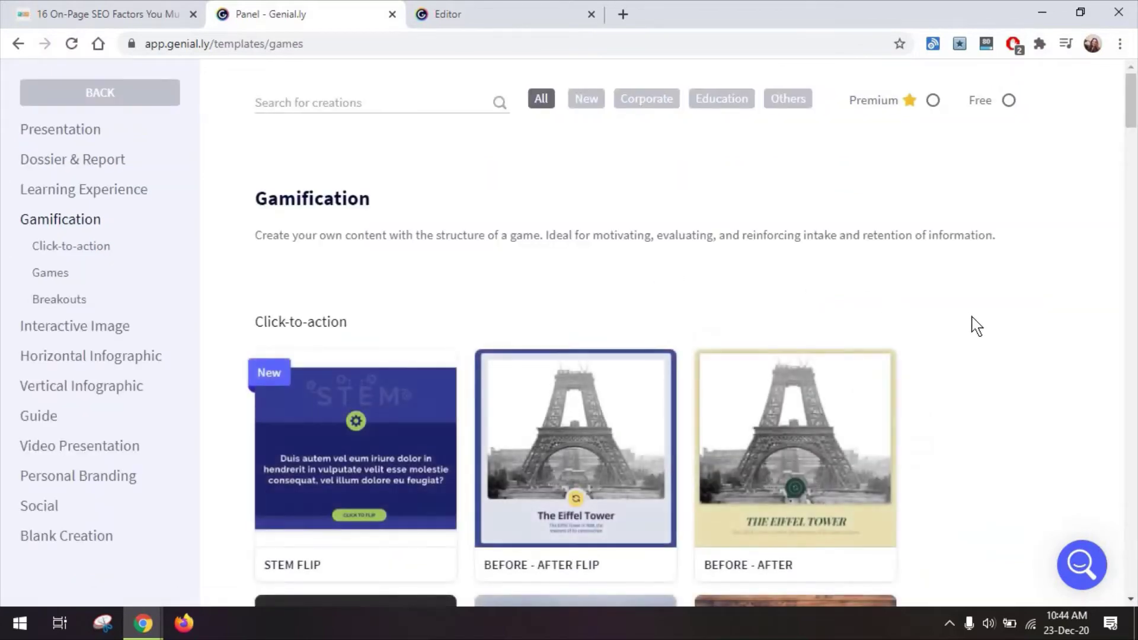
{"action": "scroll", "coordinate": [977, 326], "scroll_direction": "down", "scroll_amount": 10}
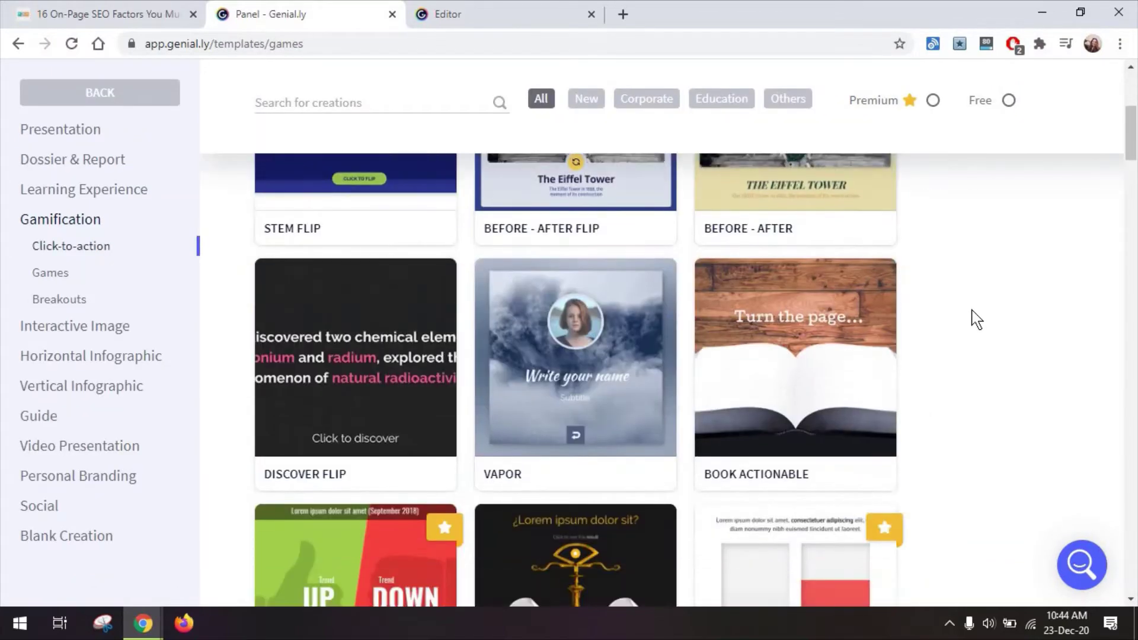
{"action": "scroll", "coordinate": [975, 316], "scroll_direction": "down", "scroll_amount": 10}
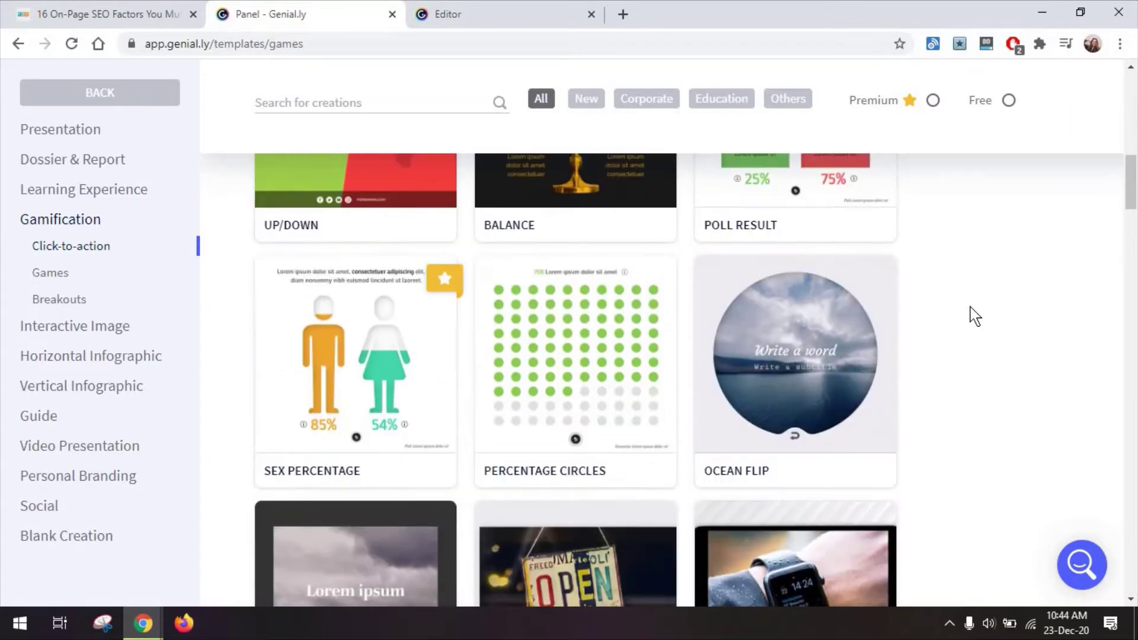
{"action": "scroll", "coordinate": [975, 316], "scroll_direction": "up", "scroll_amount": 2}
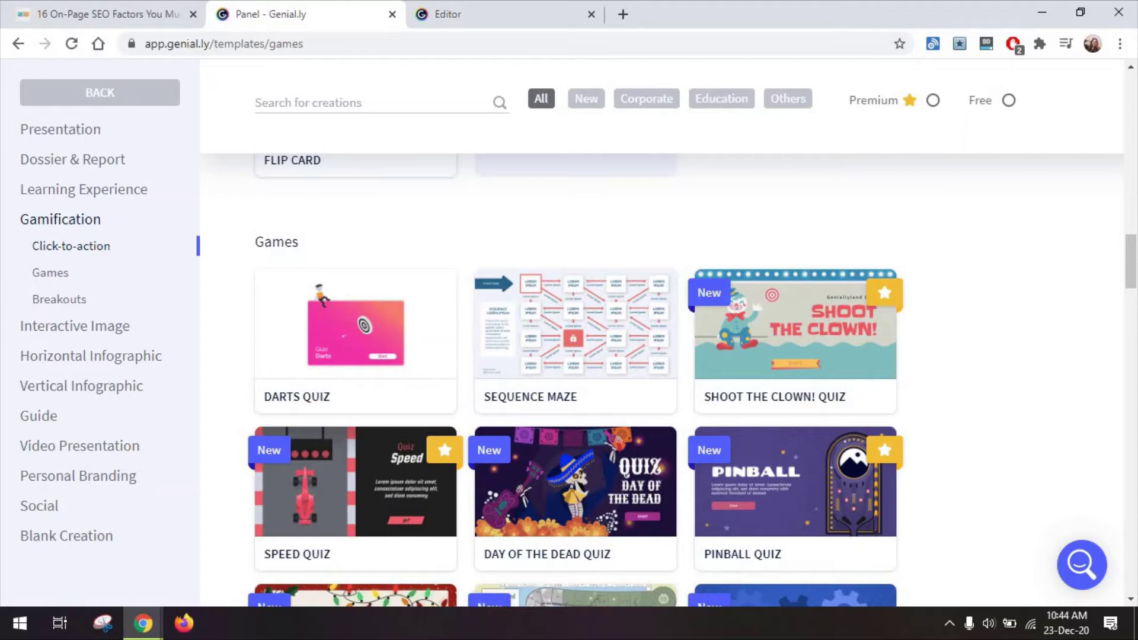
{"action": "scroll", "coordinate": [956, 387], "scroll_direction": "down", "scroll_amount": 3}
{"action": "scroll", "coordinate": [956, 381], "scroll_direction": "down", "scroll_amount": 2}
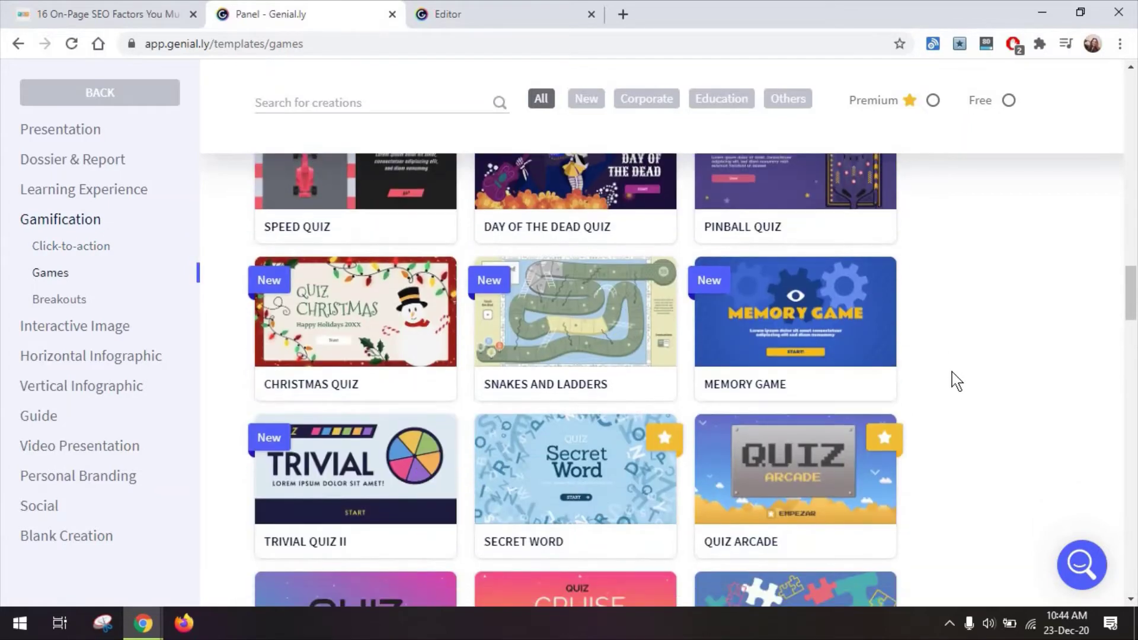
Preview the 'What are outbound links?' flip card and flip it to its answer side
{"action": "key", "text": "ctrl+w"}
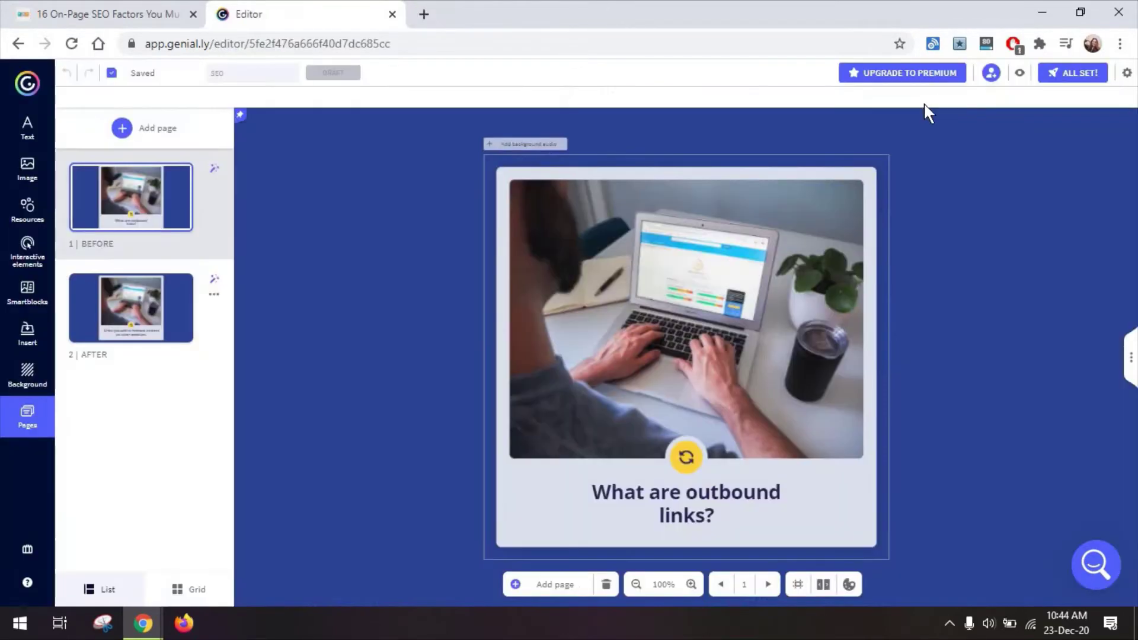
{"action": "left_click", "coordinate": [1019, 73]}
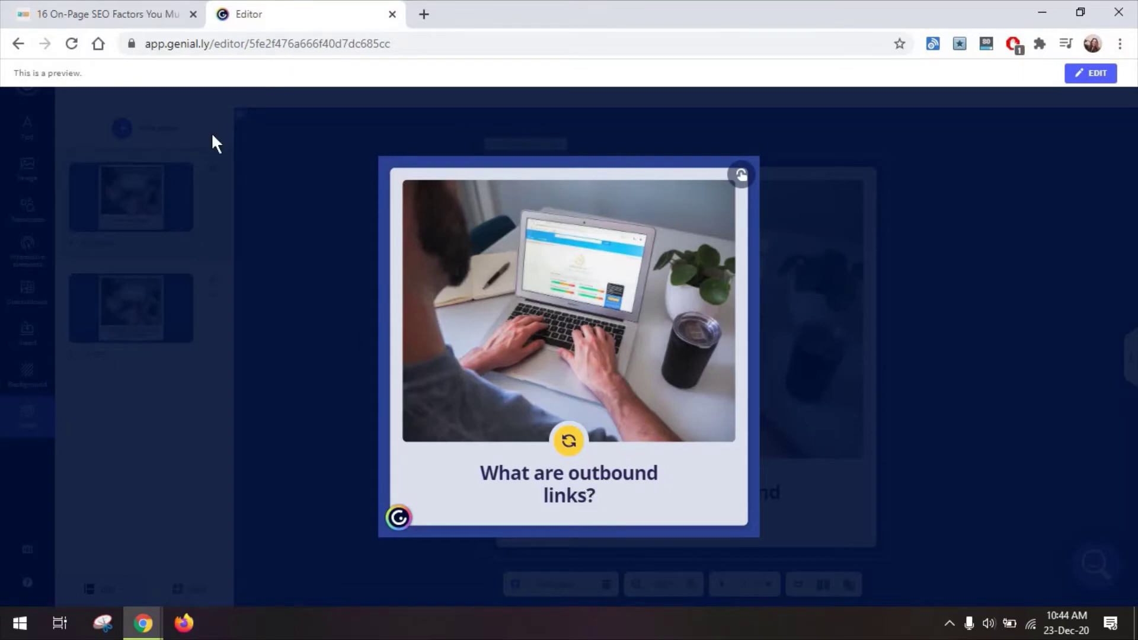
{"action": "left_click", "coordinate": [124, 22]}
{"action": "left_click", "coordinate": [572, 448]}
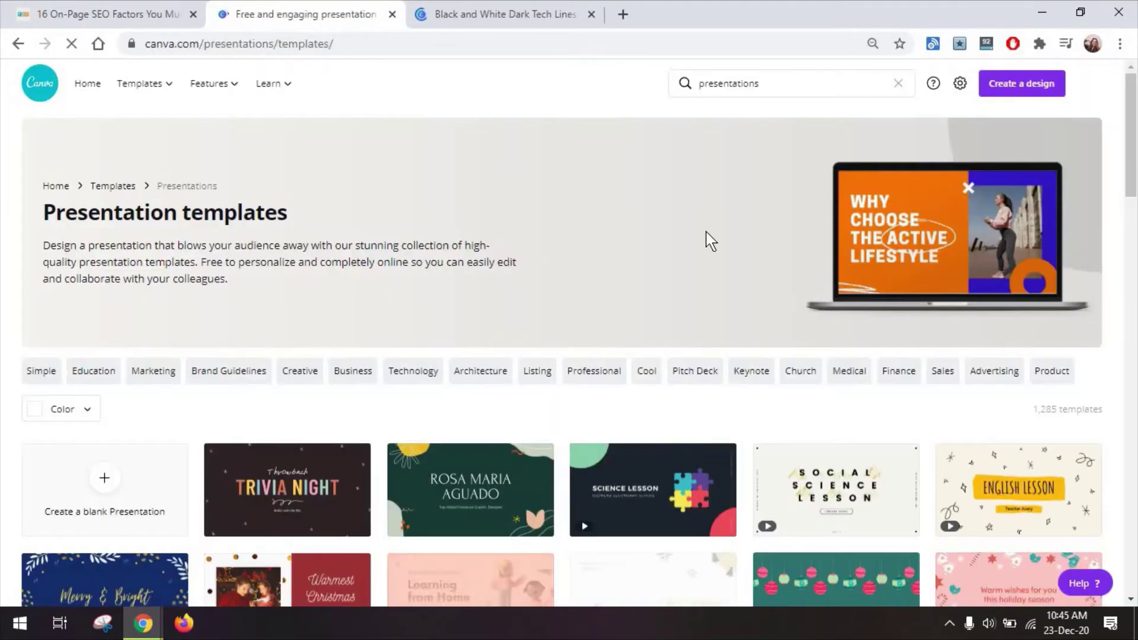
Replace GAME STREAMING with SEO so the cover title reads 'SEO 101', then scroll the pages
{"action": "scroll", "coordinate": [688, 288], "scroll_direction": "down", "scroll_amount": 6}
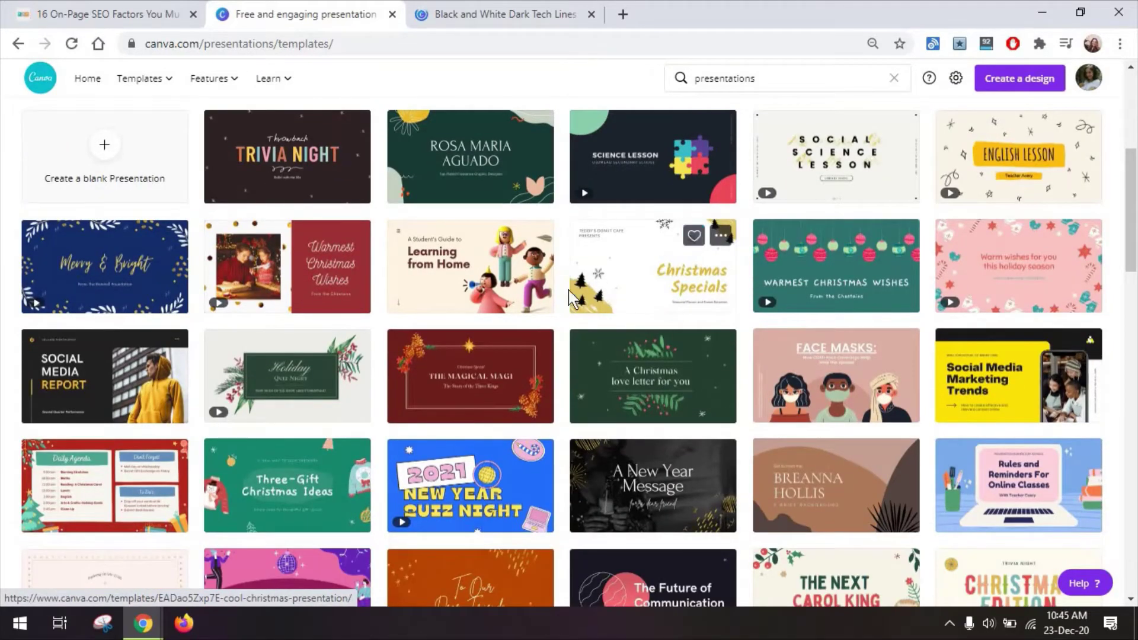
{"action": "scroll", "coordinate": [568, 290], "scroll_direction": "down", "scroll_amount": 3}
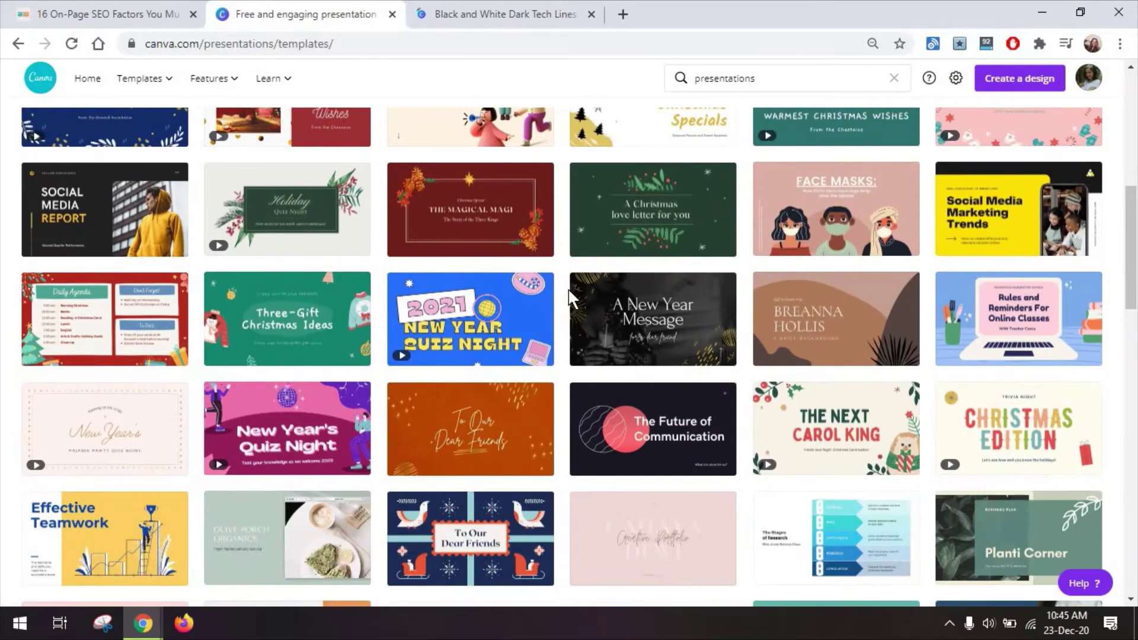
{"action": "key", "text": "ctrl+w"}
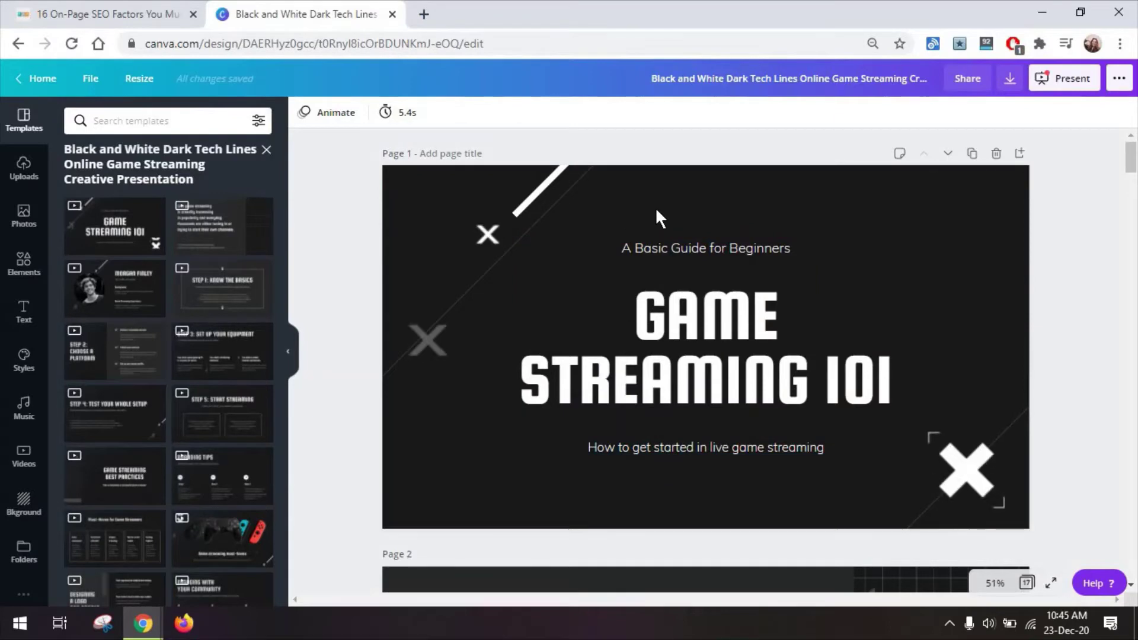
{"action": "double_click", "coordinate": [664, 320]}
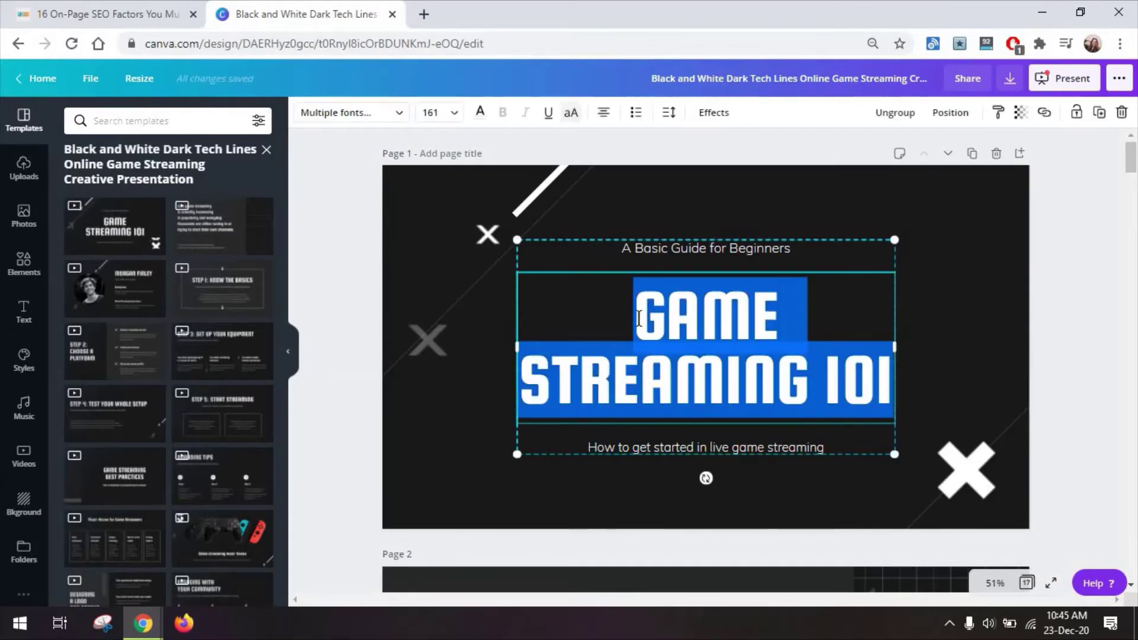
{"action": "double_click", "coordinate": [639, 319]}
{"action": "left_click", "coordinate": [634, 319]}
{"action": "left_click_drag", "start_coordinate": [768, 367], "coordinate": [808, 373]}
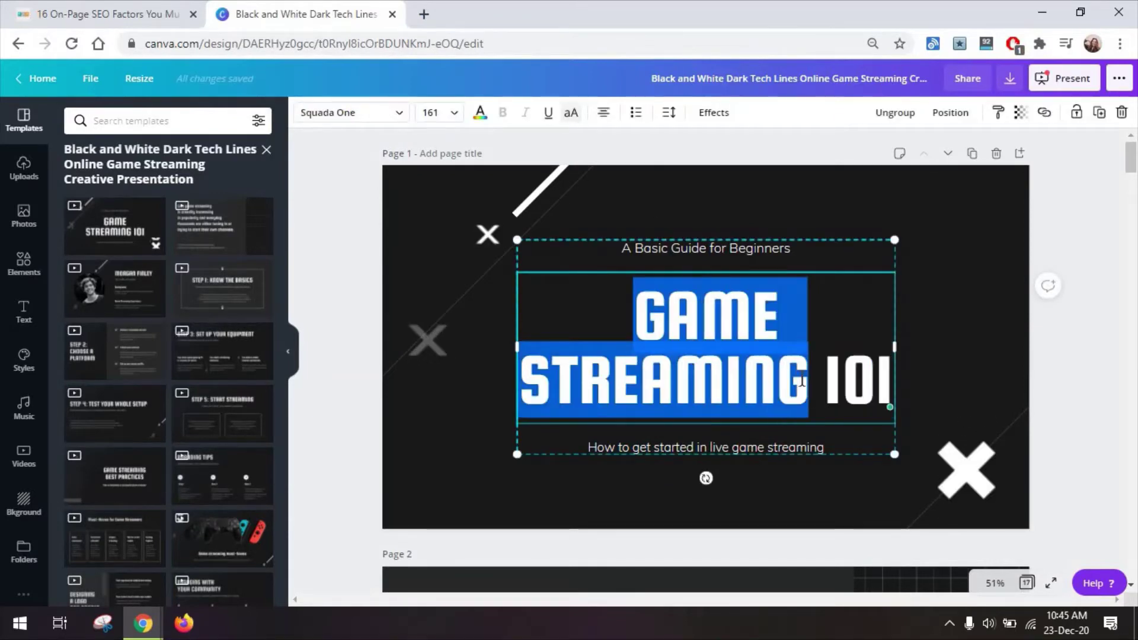
{"action": "type", "text": "SEO"}
{"action": "left_click", "coordinate": [981, 341]}
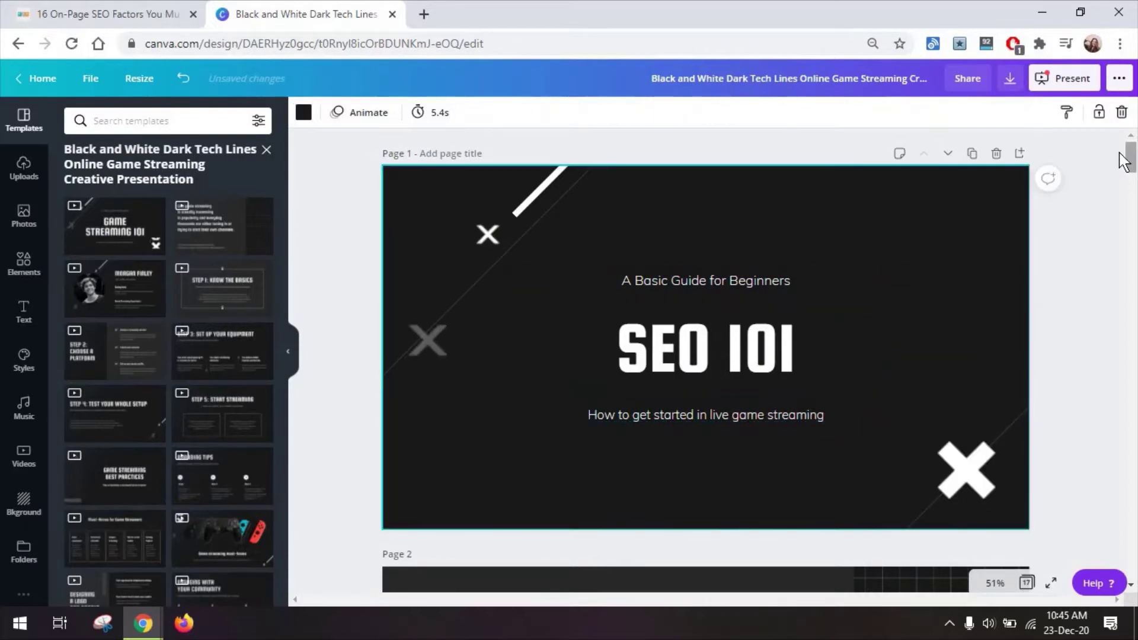
{"action": "scroll", "coordinate": [1135, 189], "scroll_direction": "down", "scroll_amount": 1}
{"action": "scroll", "coordinate": [1136, 189], "scroll_direction": "down", "scroll_amount": 20}
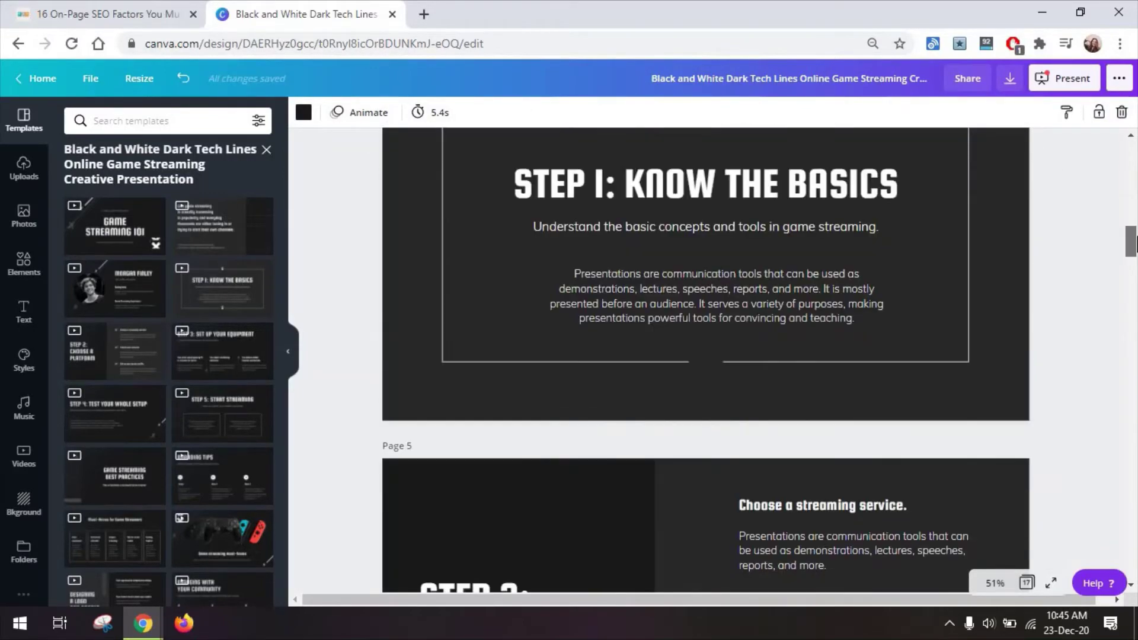
{"action": "left_click_drag", "start_coordinate": [1133, 243], "coordinate": [1132, 151]}
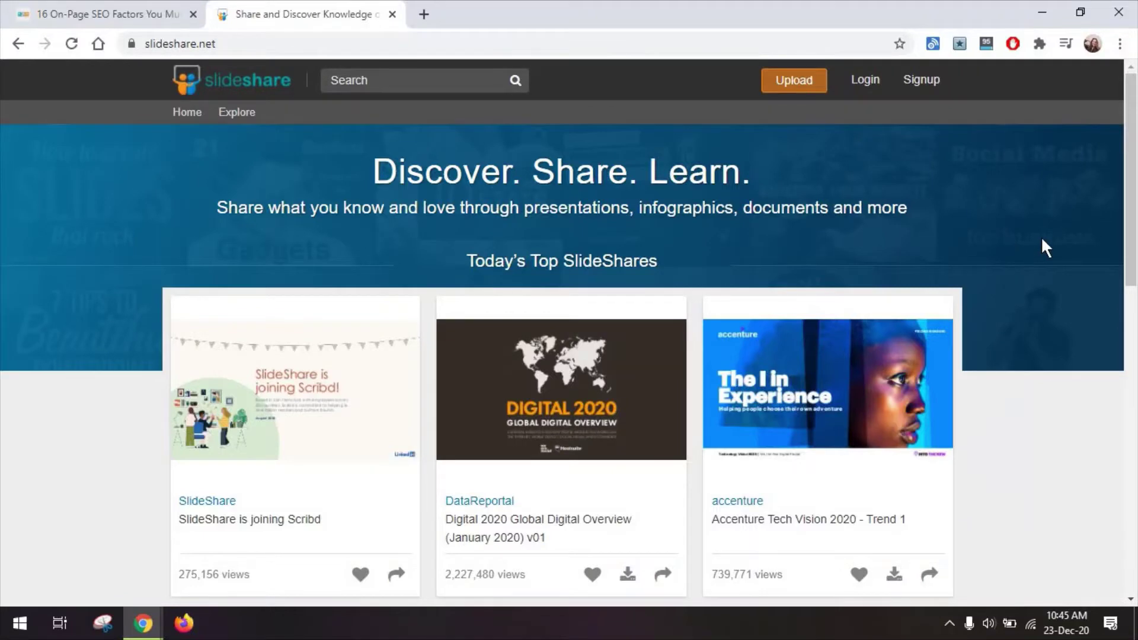
Scroll SlideShare's home page through Featured SlideShares to the footer and back up
{"action": "scroll", "coordinate": [1025, 360], "scroll_direction": "down", "scroll_amount": 3}
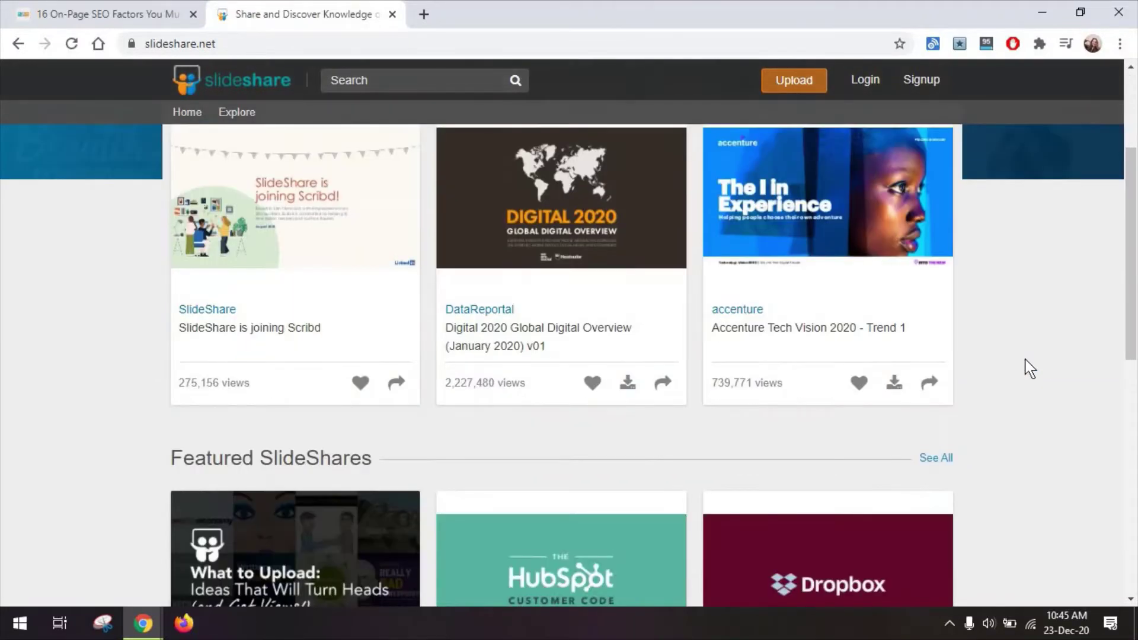
{"action": "scroll", "coordinate": [1030, 364], "scroll_direction": "down", "scroll_amount": 5}
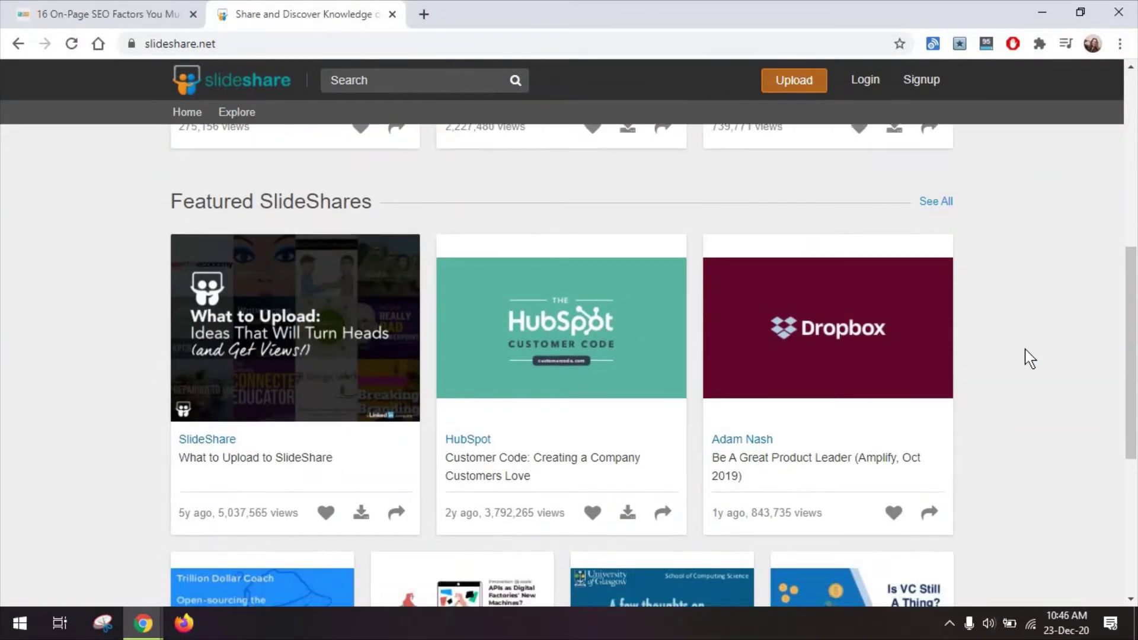
{"action": "scroll", "coordinate": [1026, 347], "scroll_direction": "down", "scroll_amount": 2}
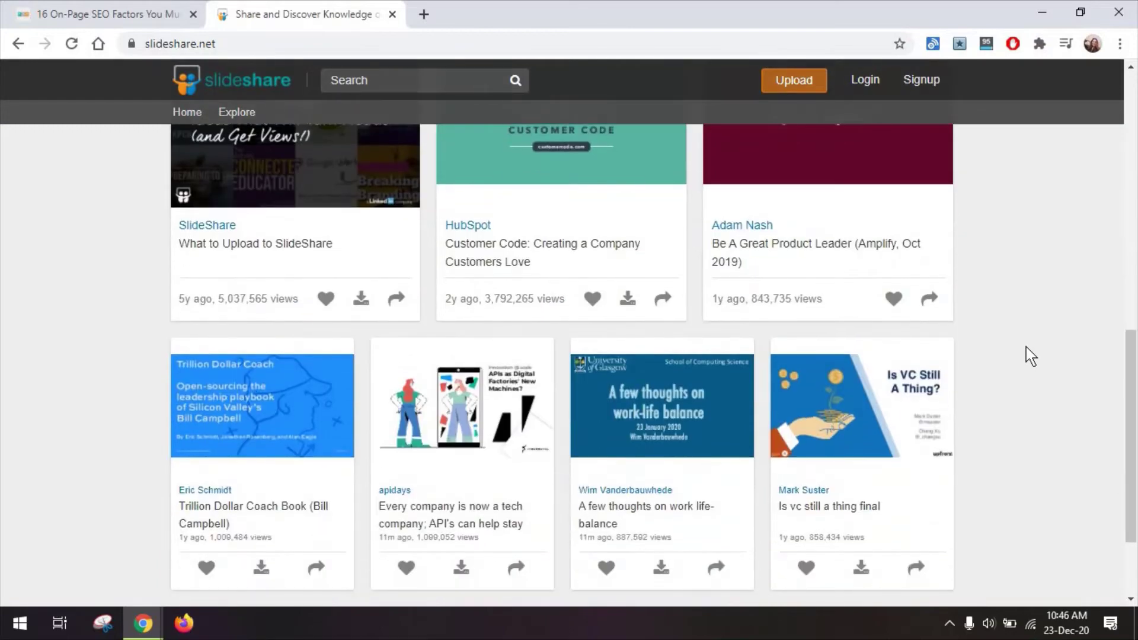
{"action": "scroll", "coordinate": [1026, 346], "scroll_direction": "down", "scroll_amount": 2}
{"action": "scroll", "coordinate": [1031, 354], "scroll_direction": "up", "scroll_amount": 14}
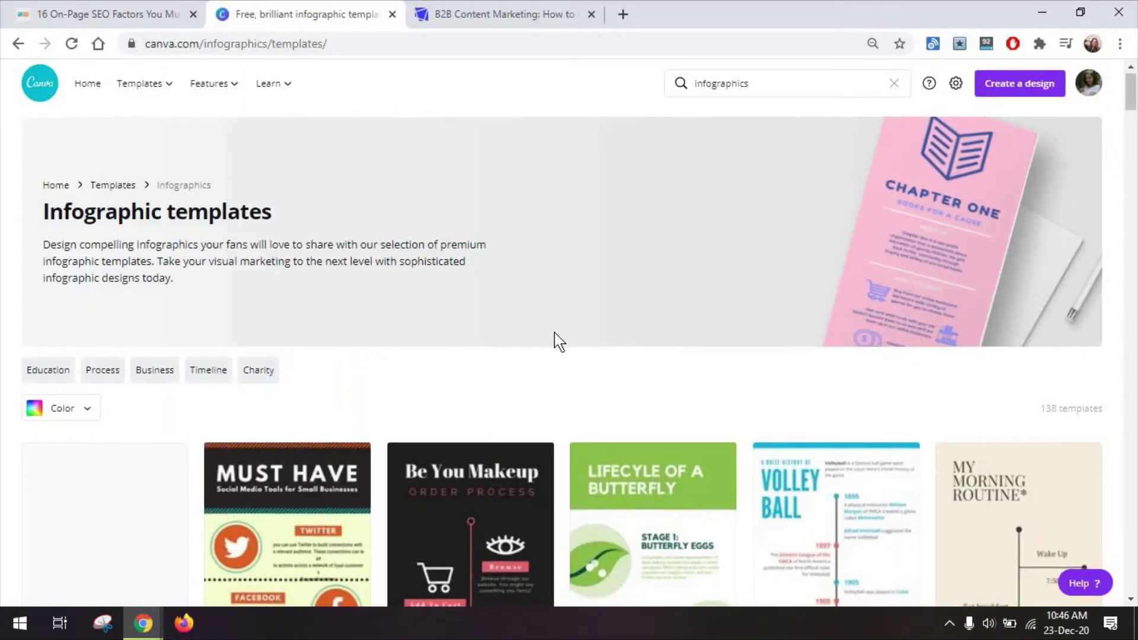
Open the yellow 'Our Design Process' infographic template for editing
{"action": "scroll", "coordinate": [554, 333], "scroll_direction": "down", "scroll_amount": 3}
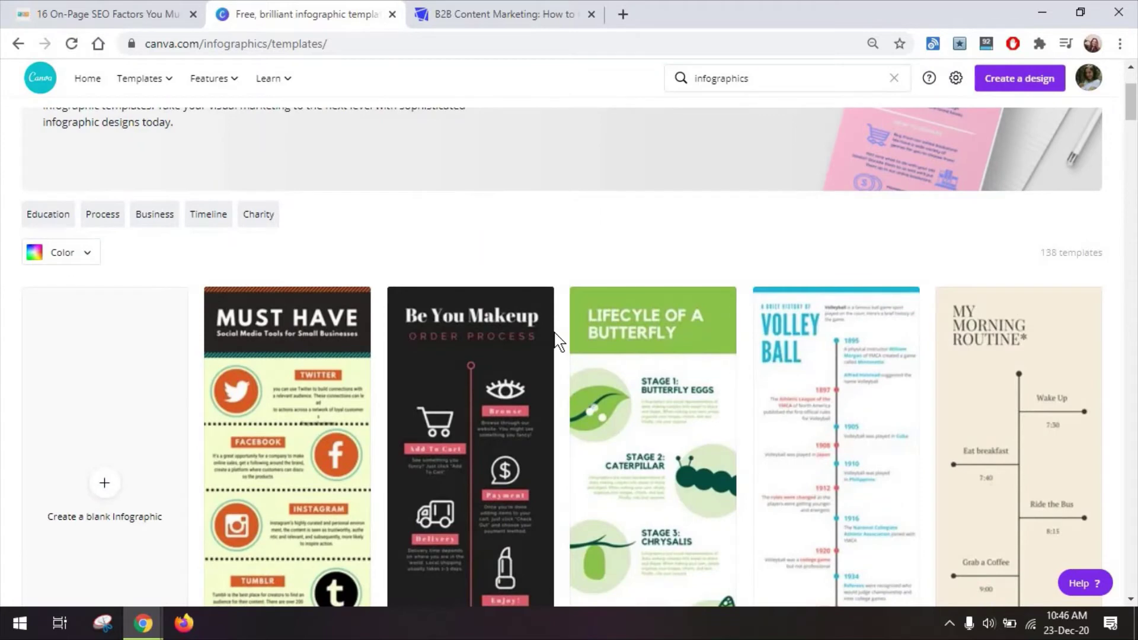
{"action": "scroll", "coordinate": [557, 341], "scroll_direction": "down", "scroll_amount": 1}
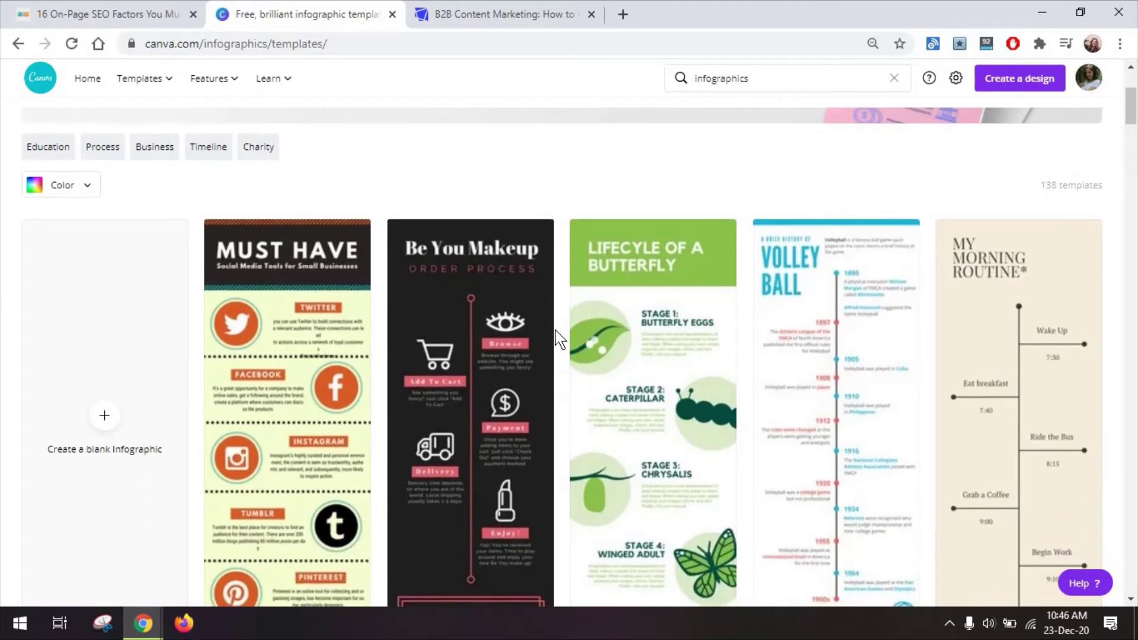
{"action": "scroll", "coordinate": [560, 340], "scroll_direction": "down", "scroll_amount": 1}
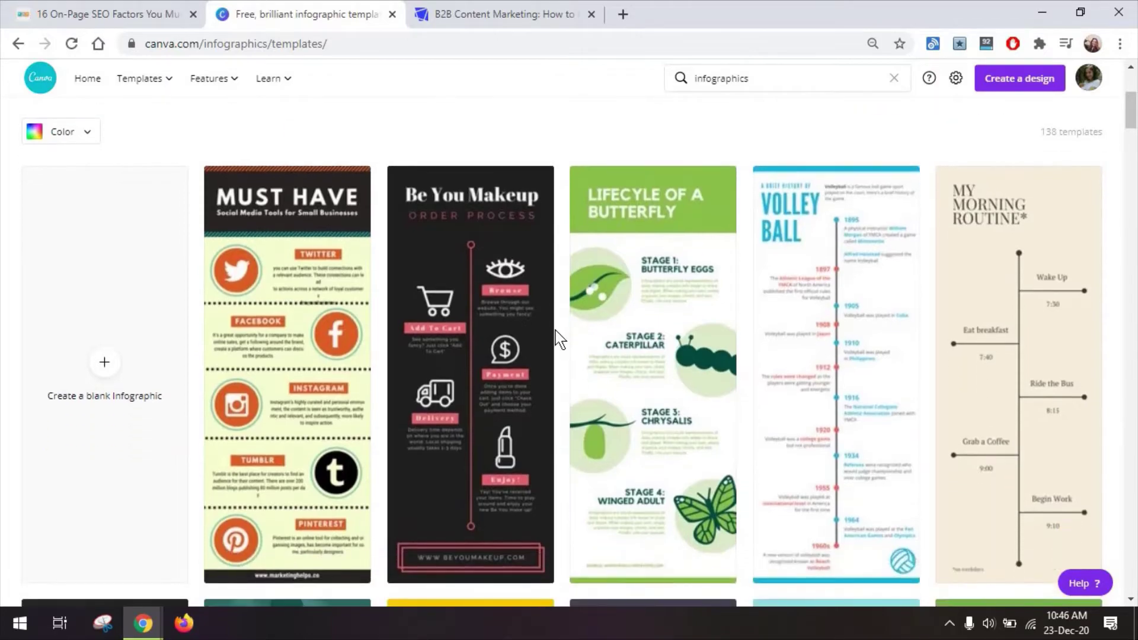
{"action": "scroll", "coordinate": [560, 339], "scroll_direction": "down", "scroll_amount": 4}
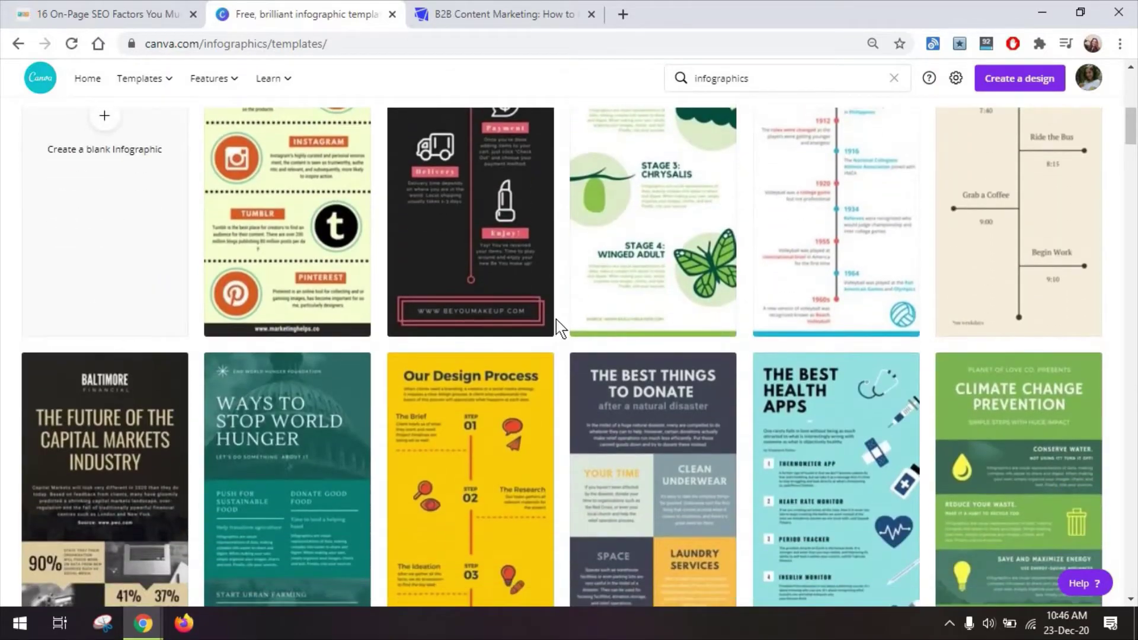
{"action": "scroll", "coordinate": [556, 319], "scroll_direction": "down", "scroll_amount": 4}
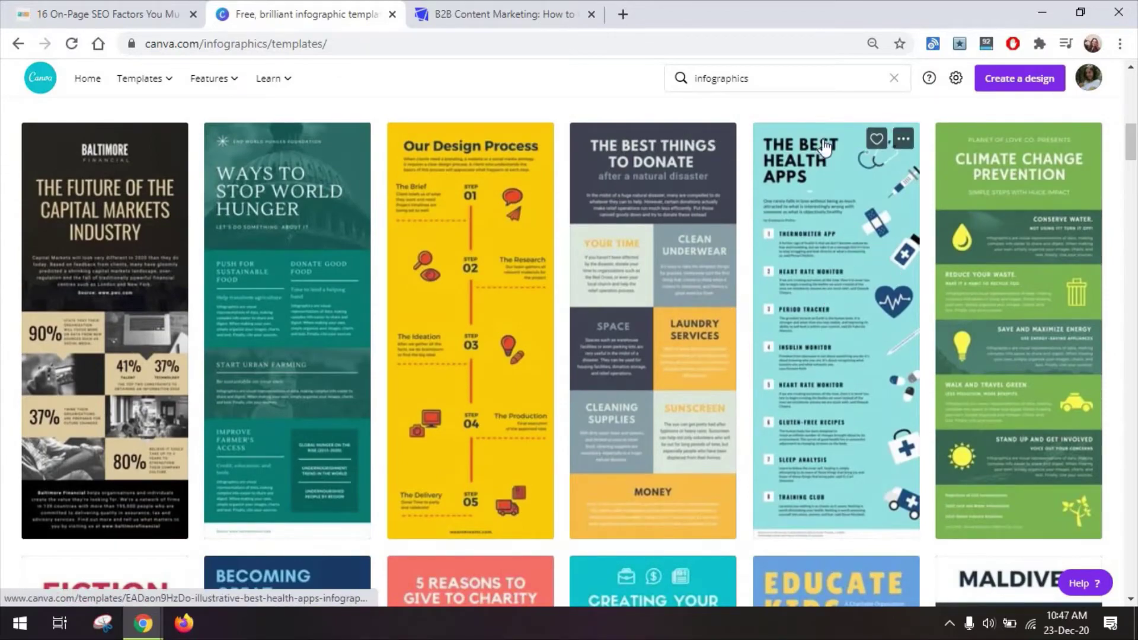
{"action": "left_click", "coordinate": [525, 345]}
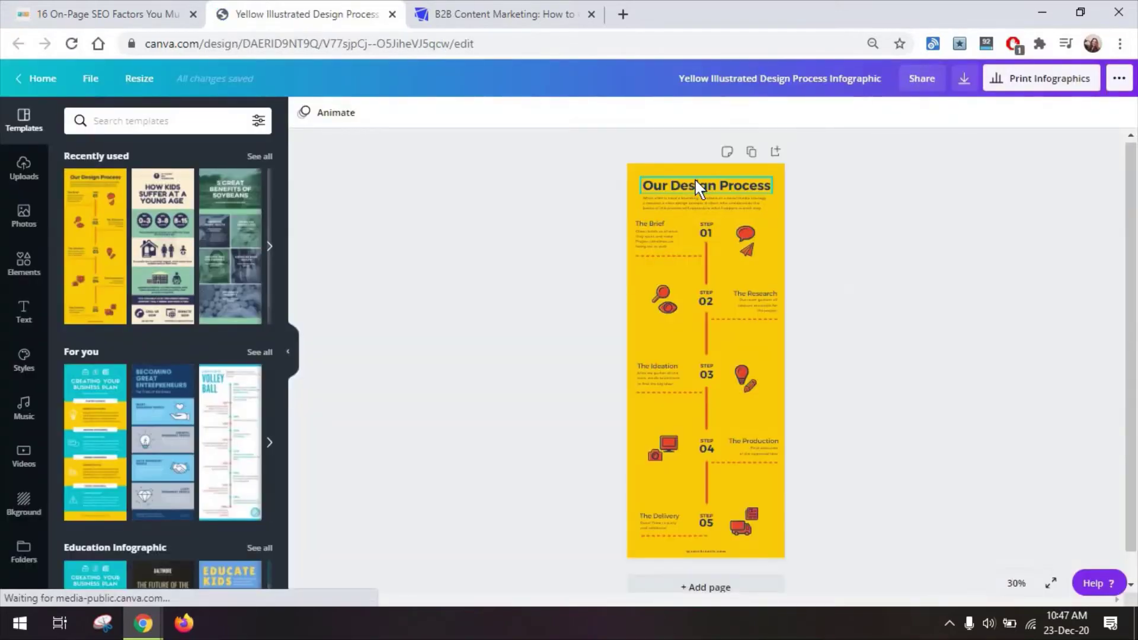
Change the heading's word 'Design' to 'SEO' so it reads 'Our SEO Process'
{"action": "left_click", "coordinate": [692, 180]}
{"action": "double_click", "coordinate": [692, 183]}
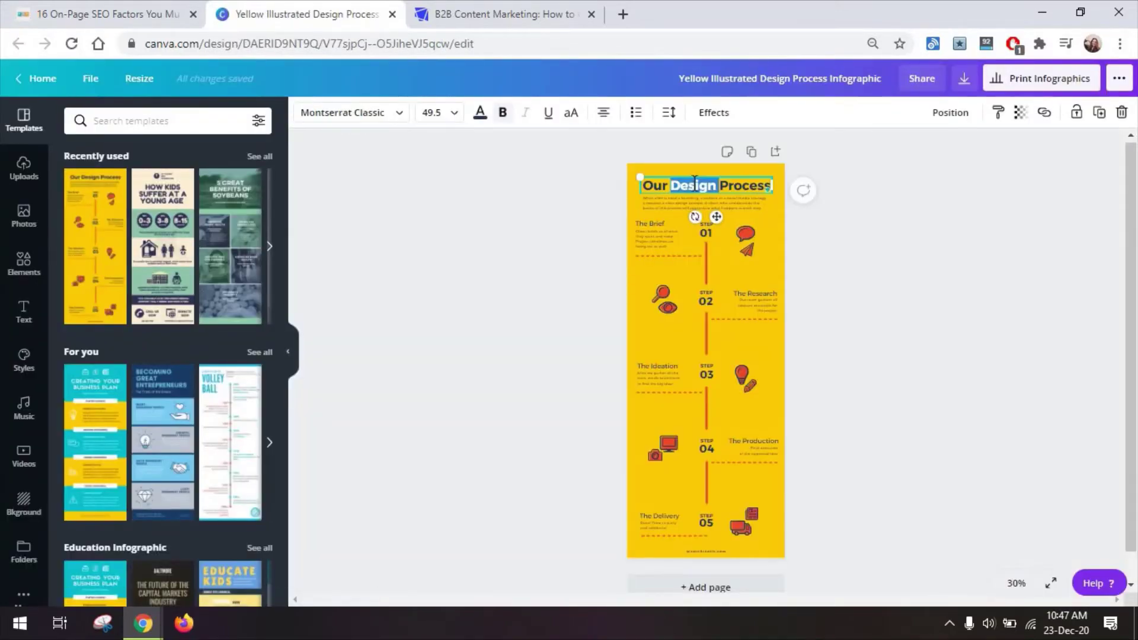
{"action": "type", "text": "SEO"}
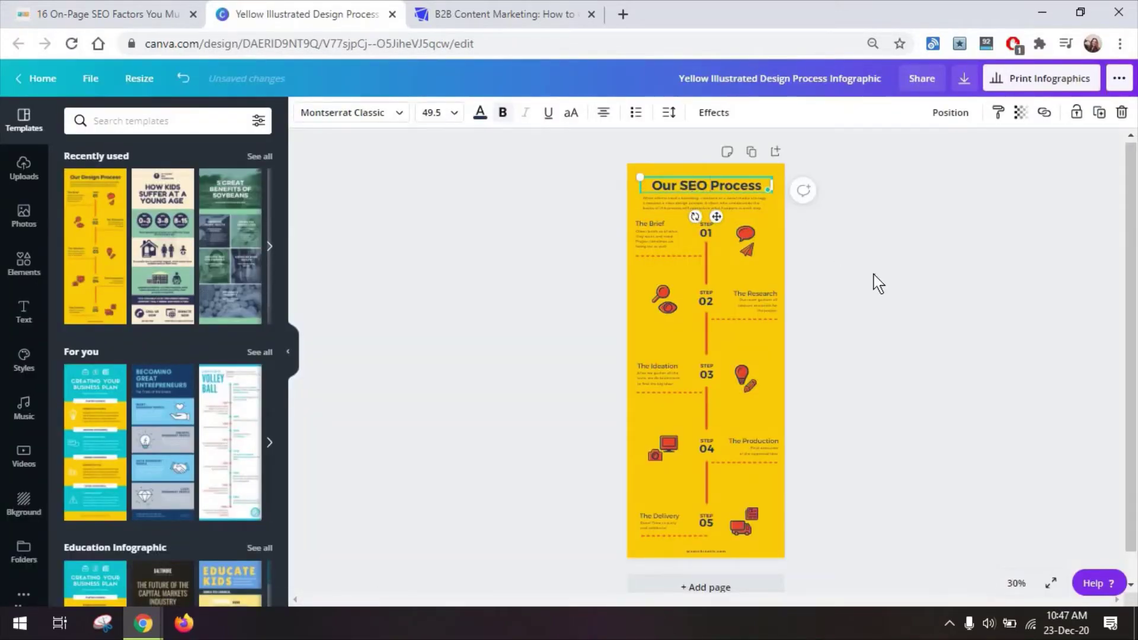
{"action": "left_click", "coordinate": [873, 282]}
Set the canvas zoom to 50%
{"action": "left_click", "coordinate": [1017, 583]}
{"action": "left_click", "coordinate": [1022, 427]}
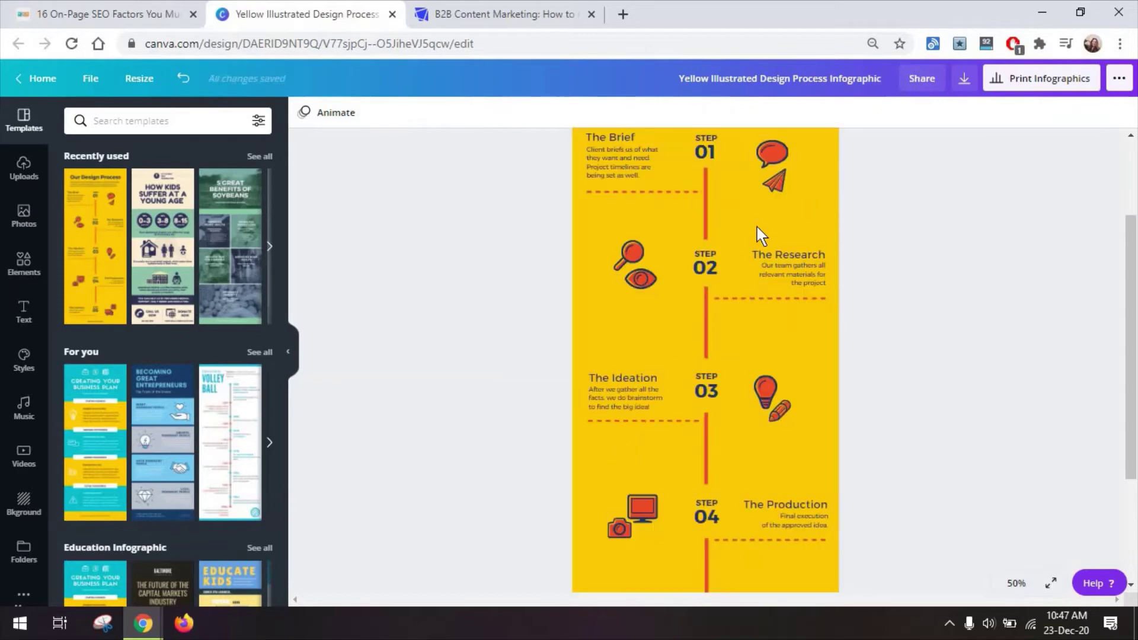
{"action": "scroll", "coordinate": [762, 472], "scroll_direction": "down", "scroll_amount": 3}
{"action": "scroll", "coordinate": [719, 437], "scroll_direction": "up", "scroll_amount": 5}
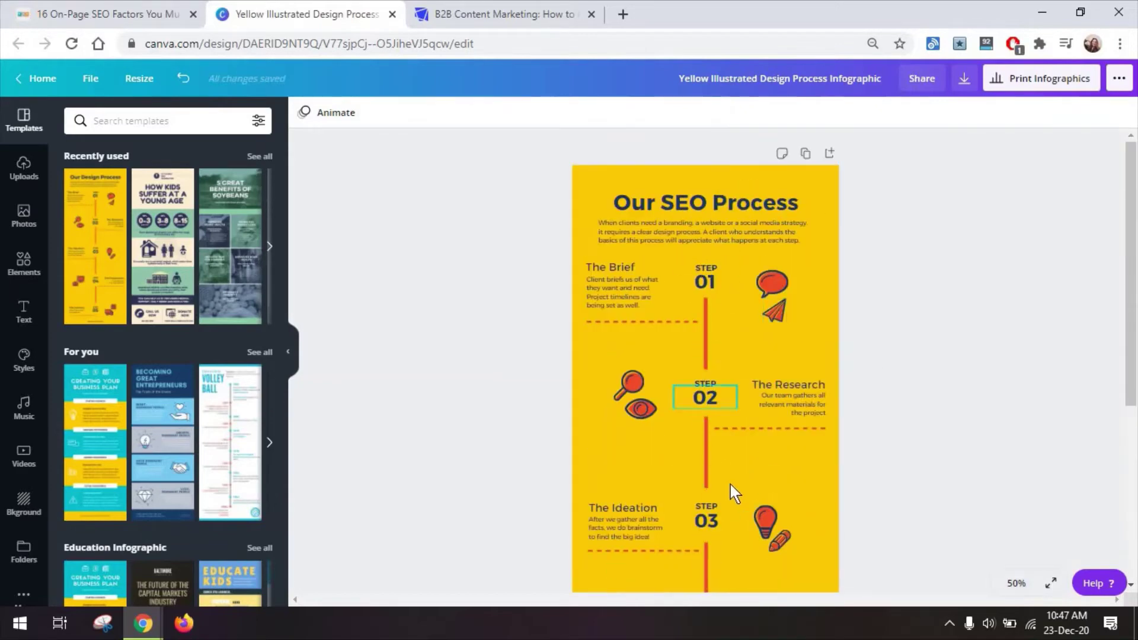
Close the Canva infographic and scroll through Zengrowth's B2B vs B2C marketing funnel graphic
{"action": "key", "text": "ctrl+w"}
{"action": "scroll", "coordinate": [917, 255], "scroll_direction": "down", "scroll_amount": 6}
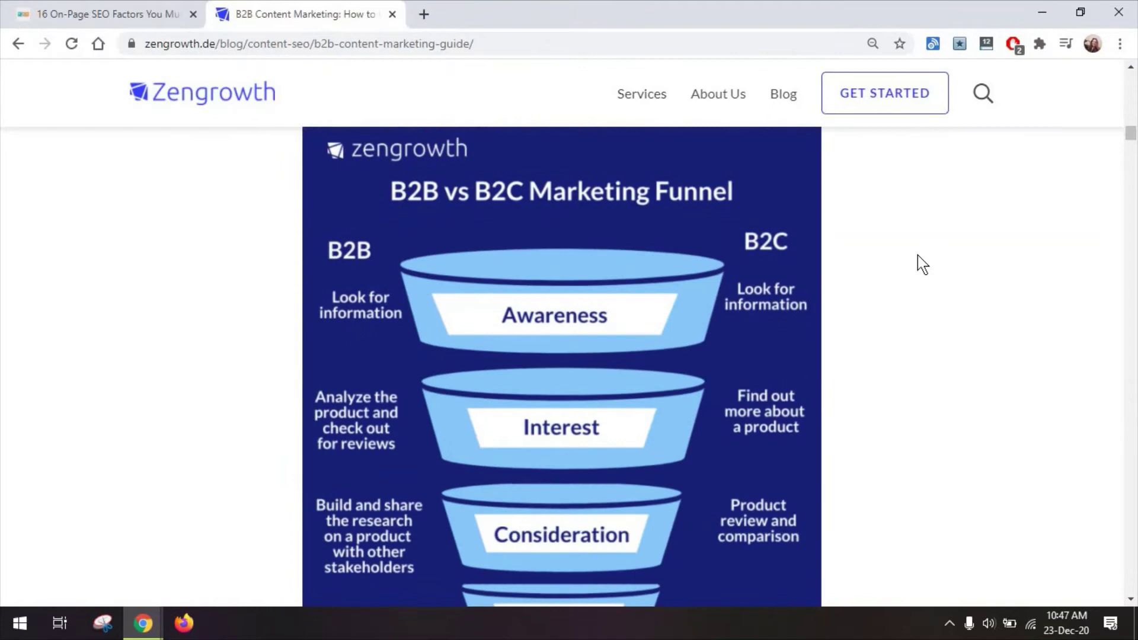
{"action": "scroll", "coordinate": [673, 284], "scroll_direction": "down", "scroll_amount": 5}
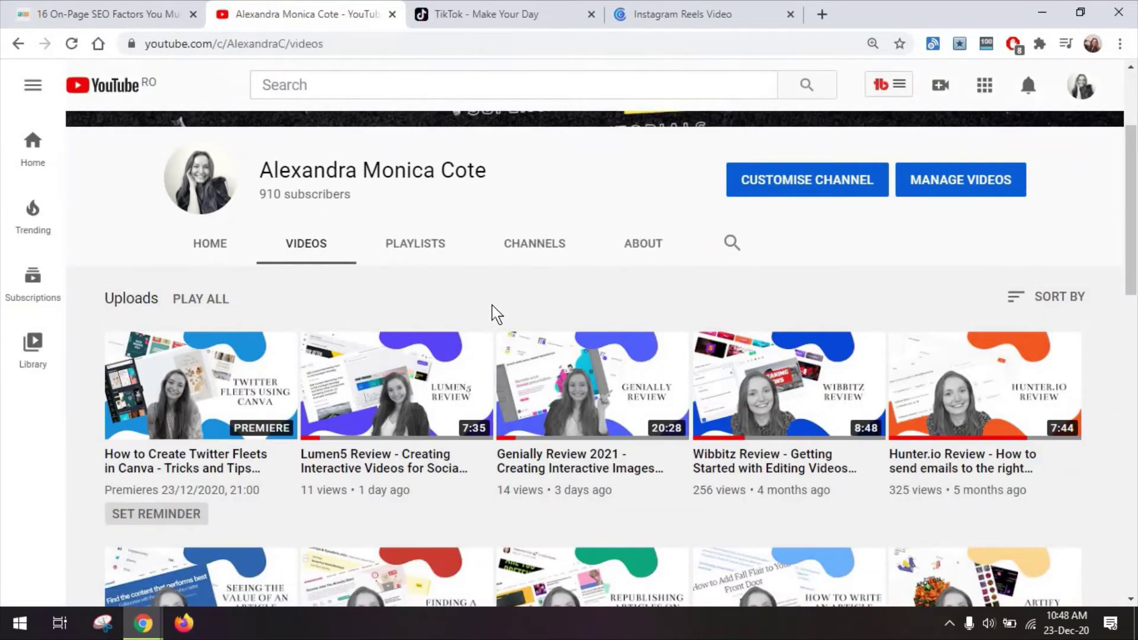
{"action": "scroll", "coordinate": [497, 314], "scroll_direction": "down", "scroll_amount": 3}
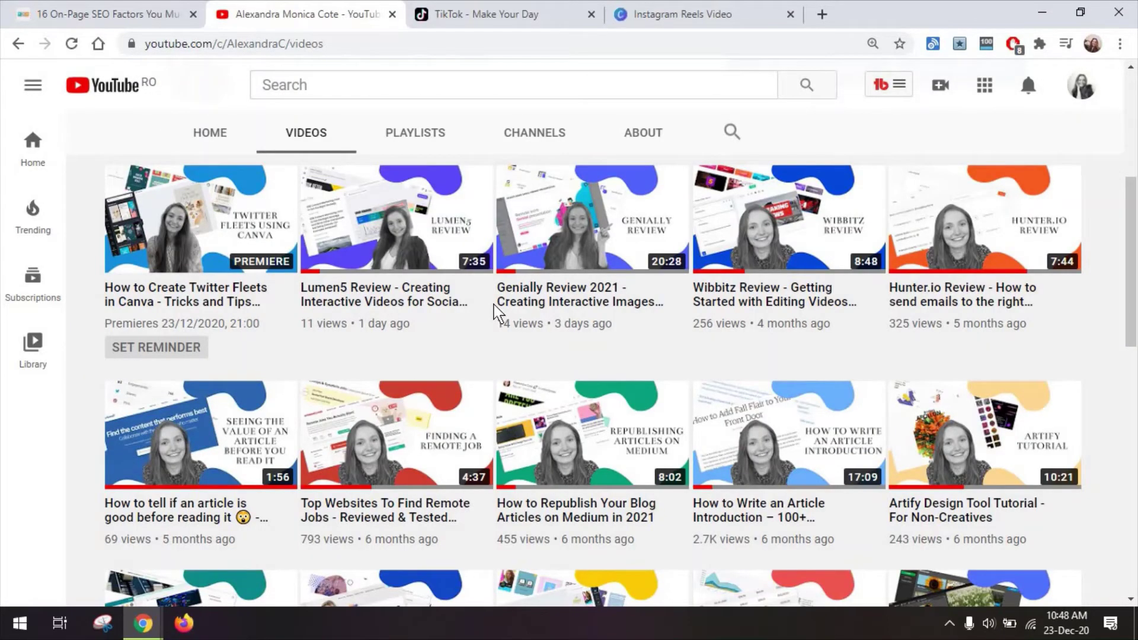
{"action": "scroll", "coordinate": [497, 315], "scroll_direction": "down", "scroll_amount": 3}
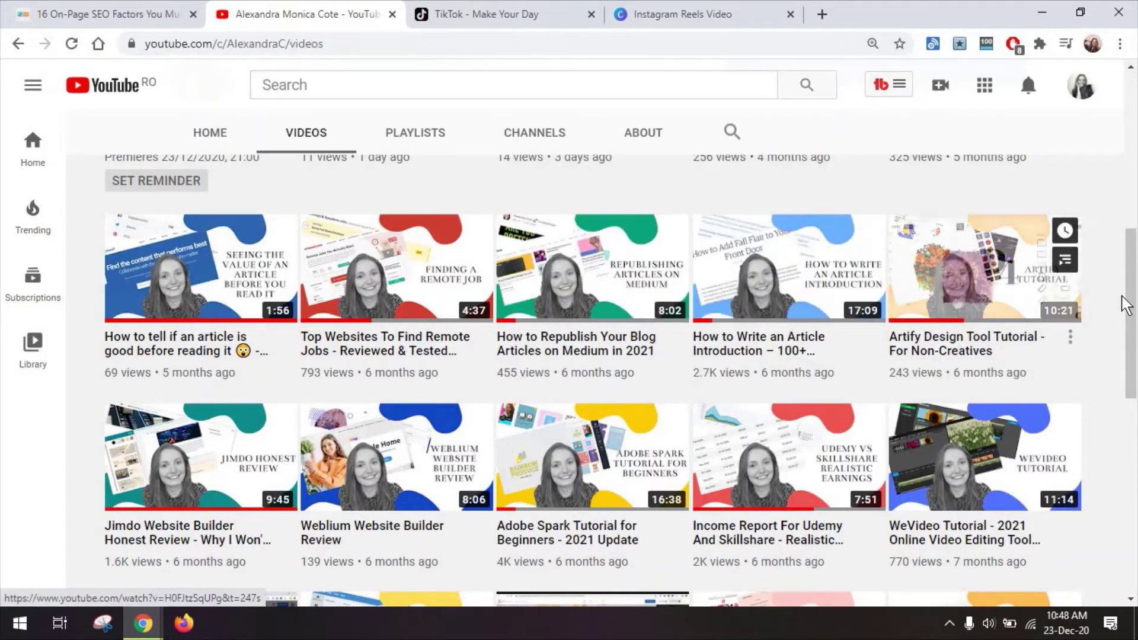
{"action": "scroll", "coordinate": [716, 267], "scroll_direction": "down", "scroll_amount": 5}
{"action": "scroll", "coordinate": [637, 342], "scroll_direction": "up", "scroll_amount": 7}
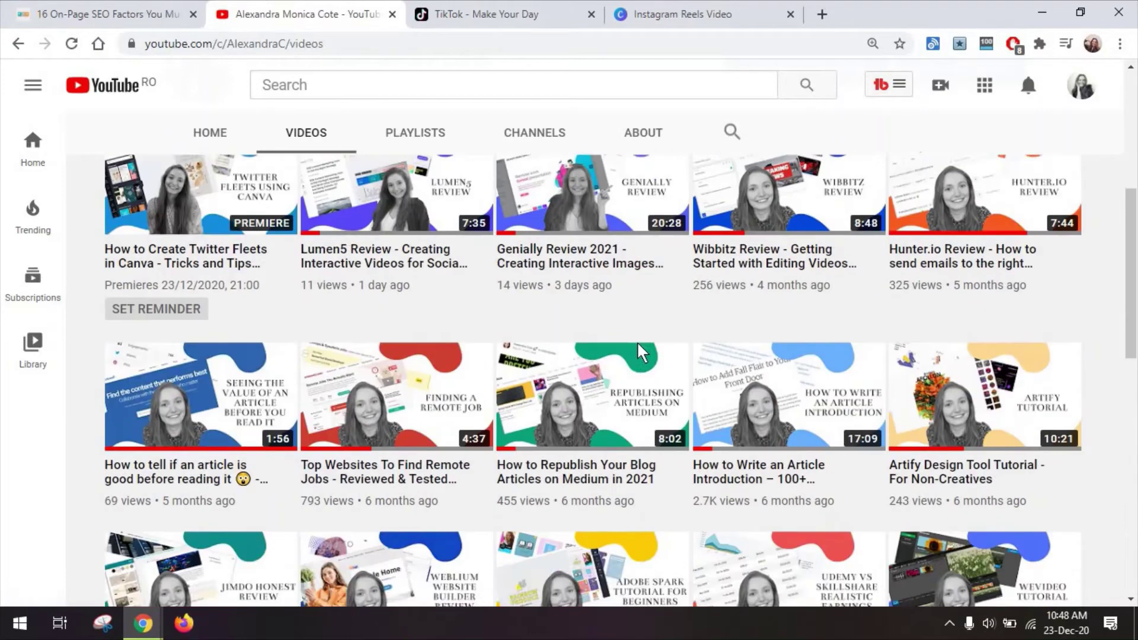
{"action": "scroll", "coordinate": [638, 341], "scroll_direction": "up", "scroll_amount": 5}
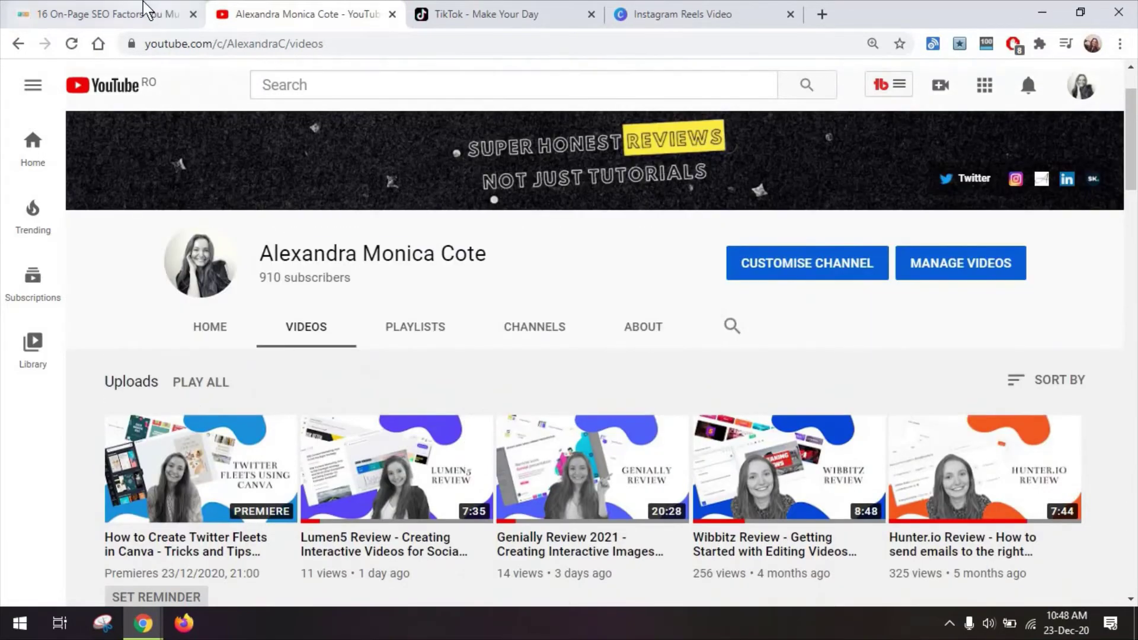
Search the on-page SEO article's page source for h2 headings, then close the source view
{"action": "left_click", "coordinate": [145, 10]}
{"action": "left_click", "coordinate": [369, 313]}
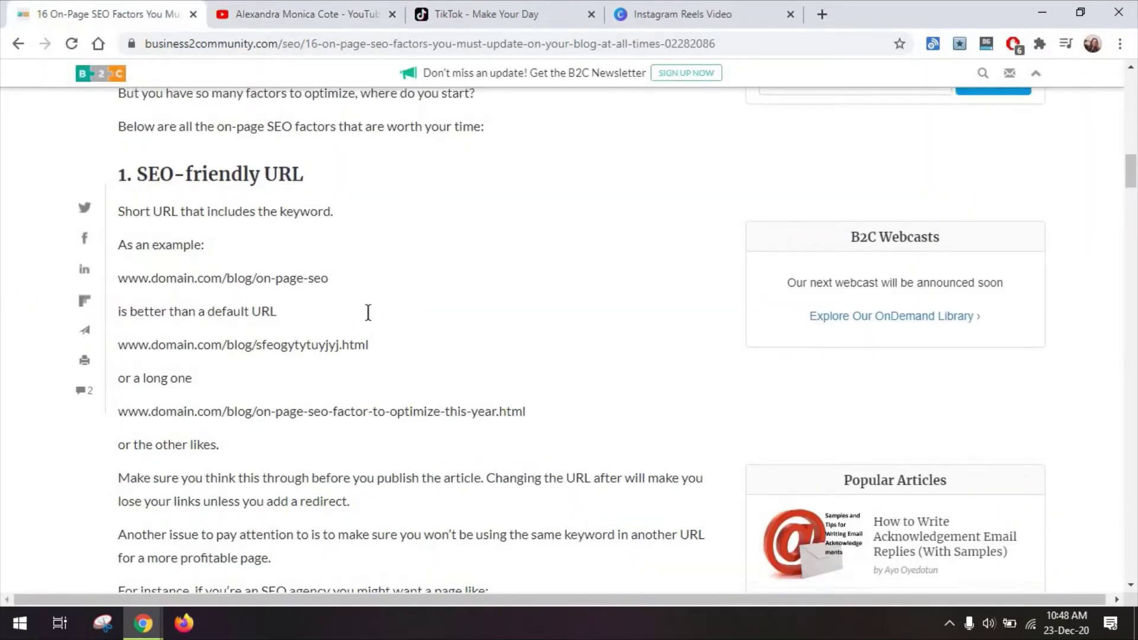
{"action": "scroll", "coordinate": [369, 313], "scroll_direction": "up", "scroll_amount": 15}
{"action": "scroll", "coordinate": [374, 380], "scroll_direction": "down", "scroll_amount": 8}
{"action": "scroll", "coordinate": [371, 374], "scroll_direction": "down", "scroll_amount": 8}
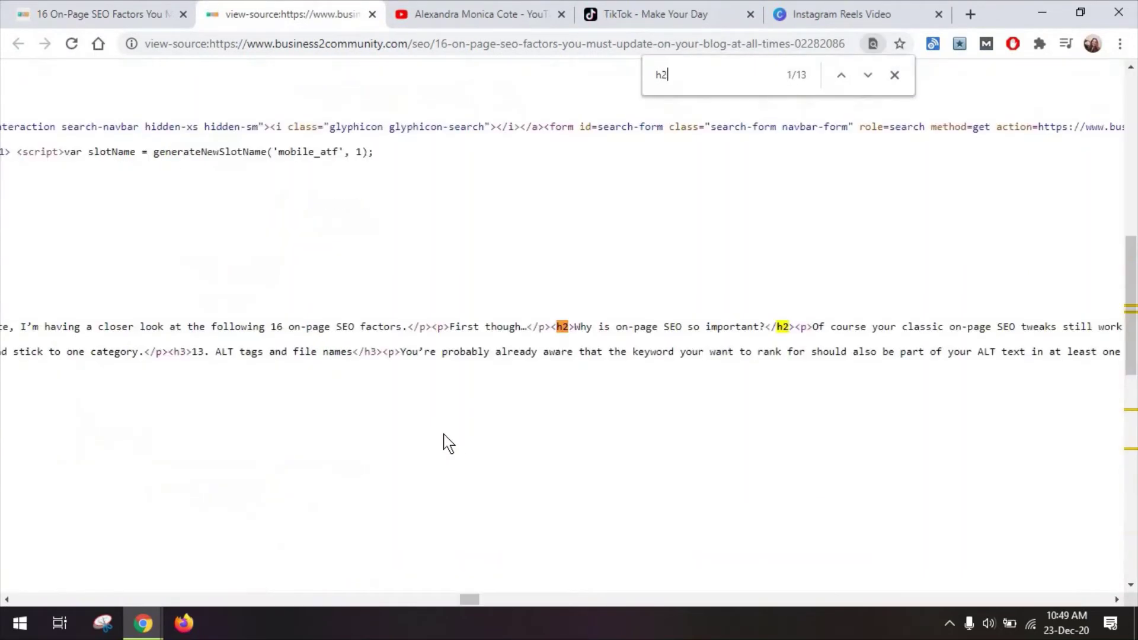
{"action": "key", "text": "Return"}
{"action": "left_click", "coordinate": [154, 2]}
{"action": "left_click", "coordinate": [372, 14]}
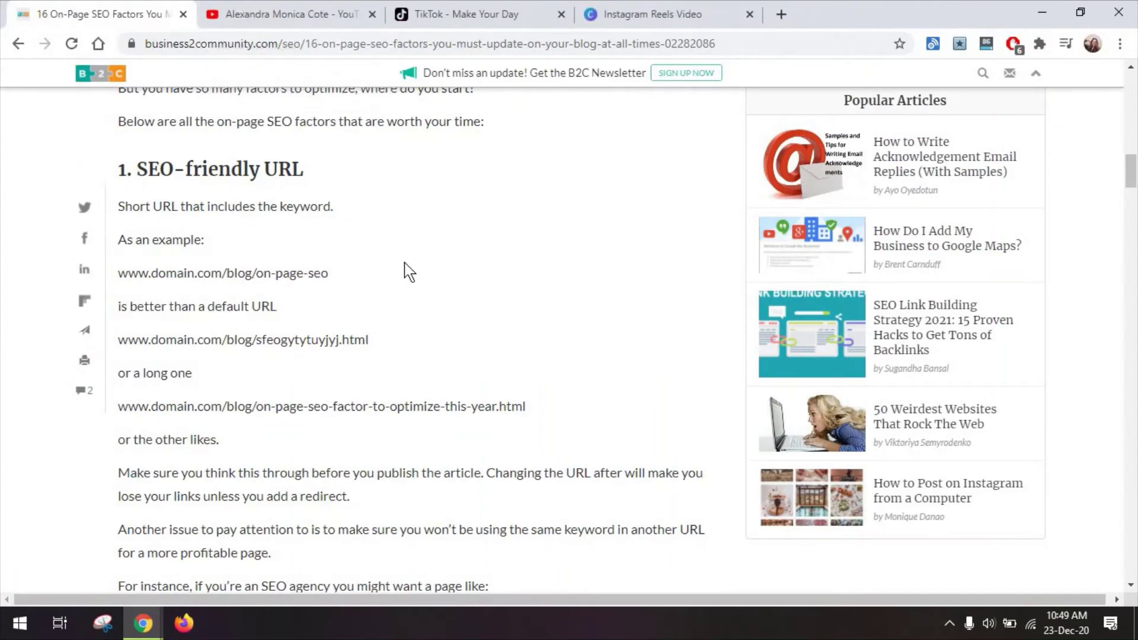
Read the article's sections down to section 4, 'The first 100 words'
{"action": "scroll", "coordinate": [488, 351], "scroll_direction": "down", "scroll_amount": 10}
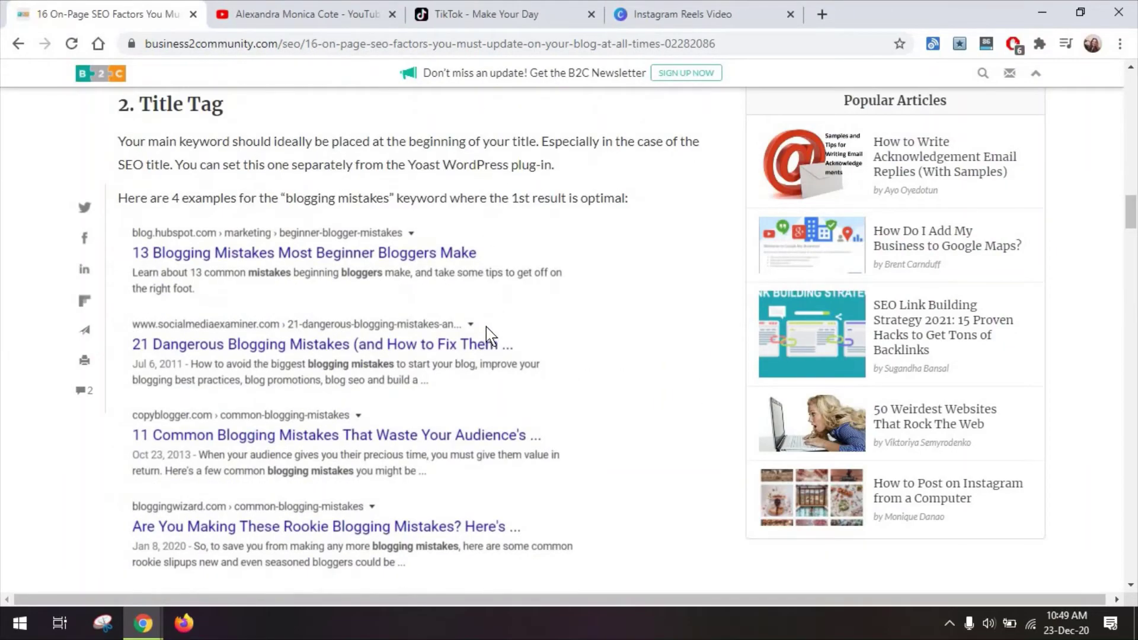
{"action": "scroll", "coordinate": [486, 326], "scroll_direction": "down", "scroll_amount": 10}
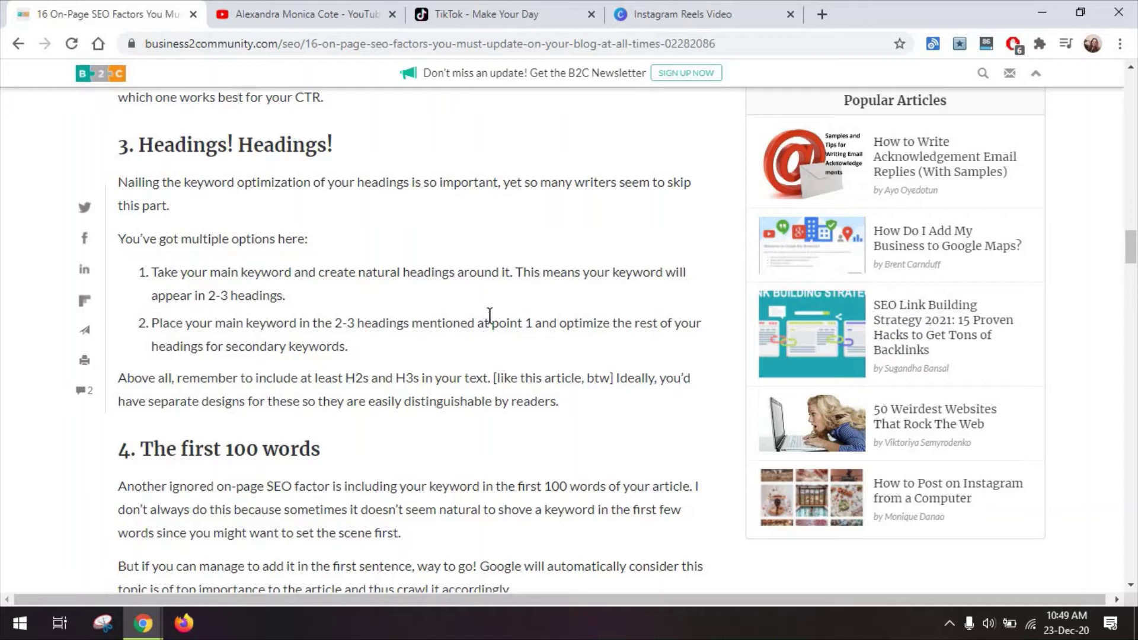
{"action": "scroll", "coordinate": [488, 320], "scroll_direction": "down", "scroll_amount": 2}
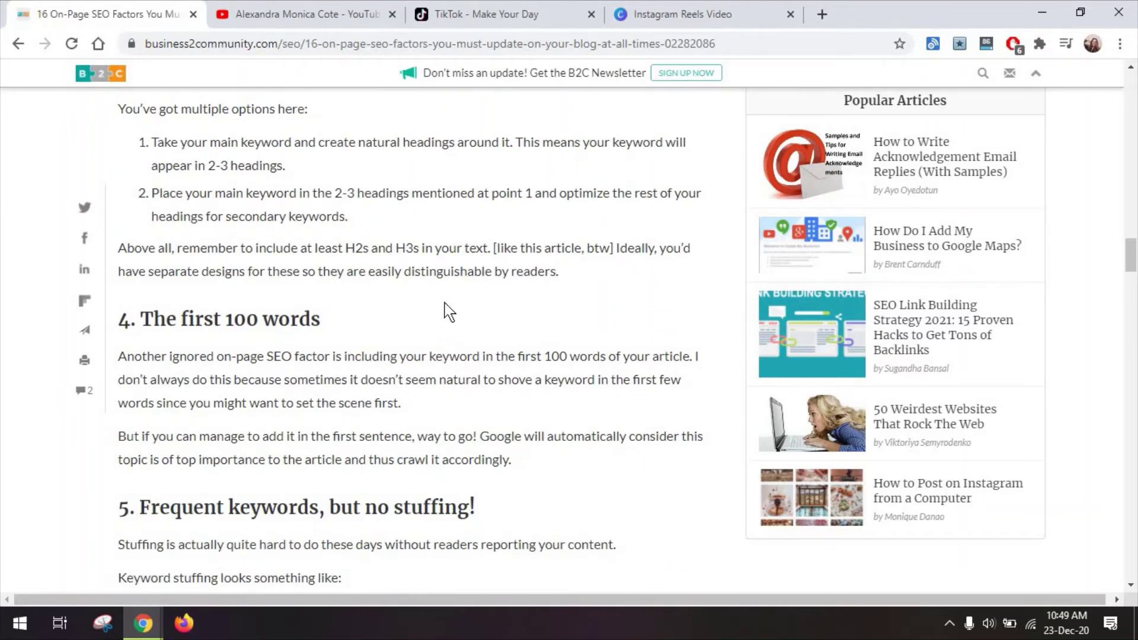
Close the YouTube channel page and scroll Instagram's Reels tab to its single 'How to Get and Retain Clients' reel
{"action": "left_click", "coordinate": [261, 13]}
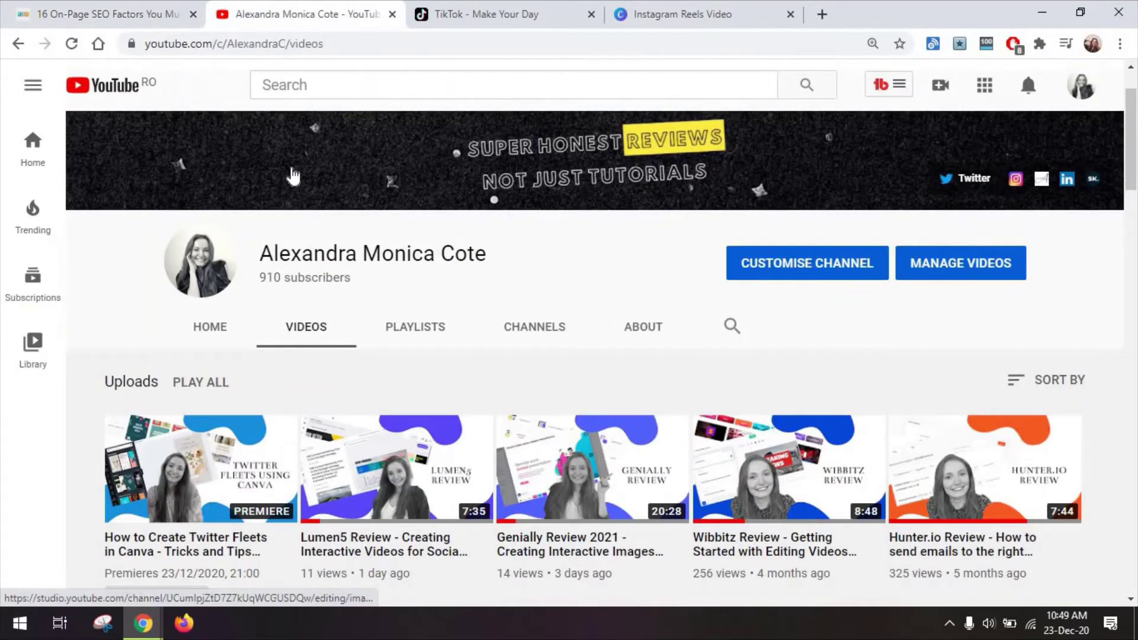
{"action": "key", "text": "ctrl+w"}
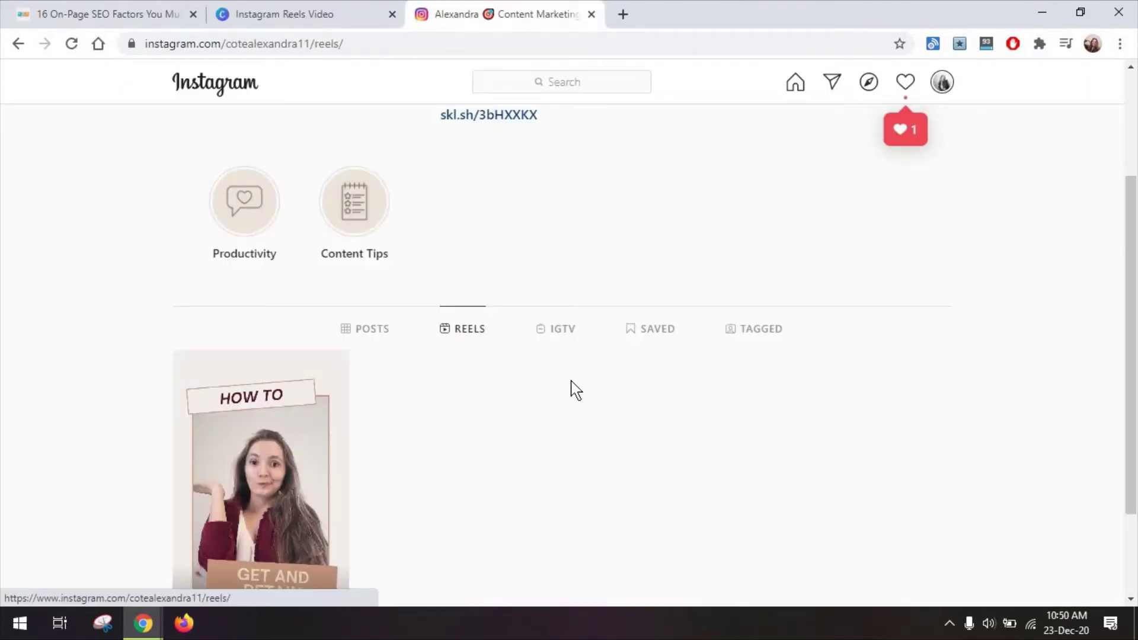
{"action": "scroll", "coordinate": [569, 389], "scroll_direction": "down", "scroll_amount": 2}
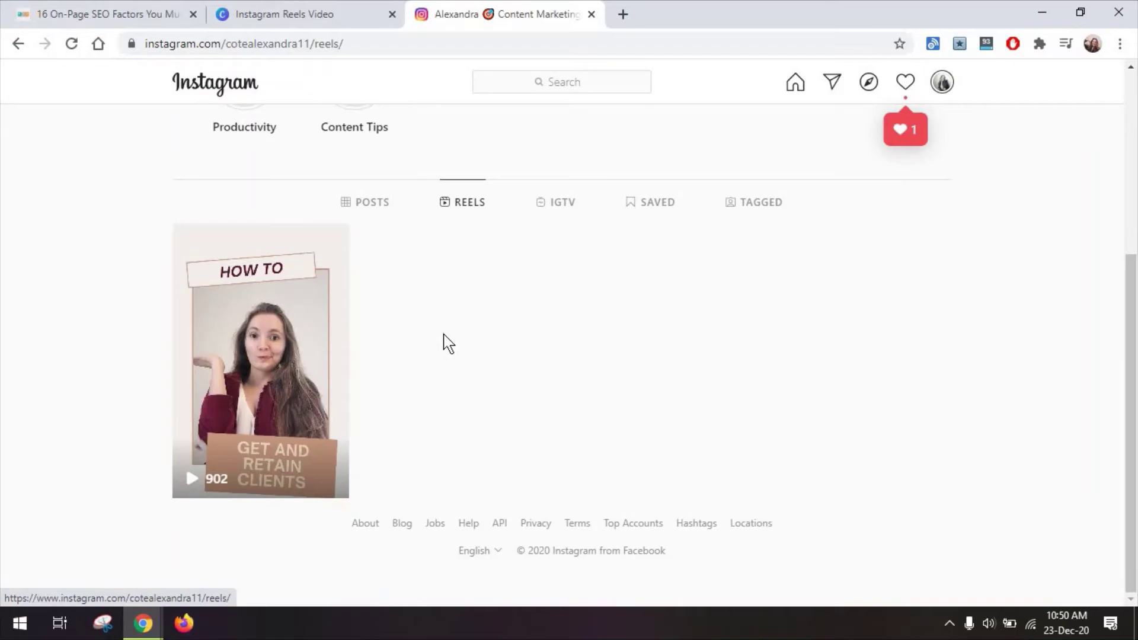
Browse the Instagram Reels Video templates, then close them to return to the '16 On-Page SEO Factors' pin design
{"action": "left_click", "coordinate": [391, 6]}
{"action": "scroll", "coordinate": [735, 197], "scroll_direction": "down", "scroll_amount": 8}
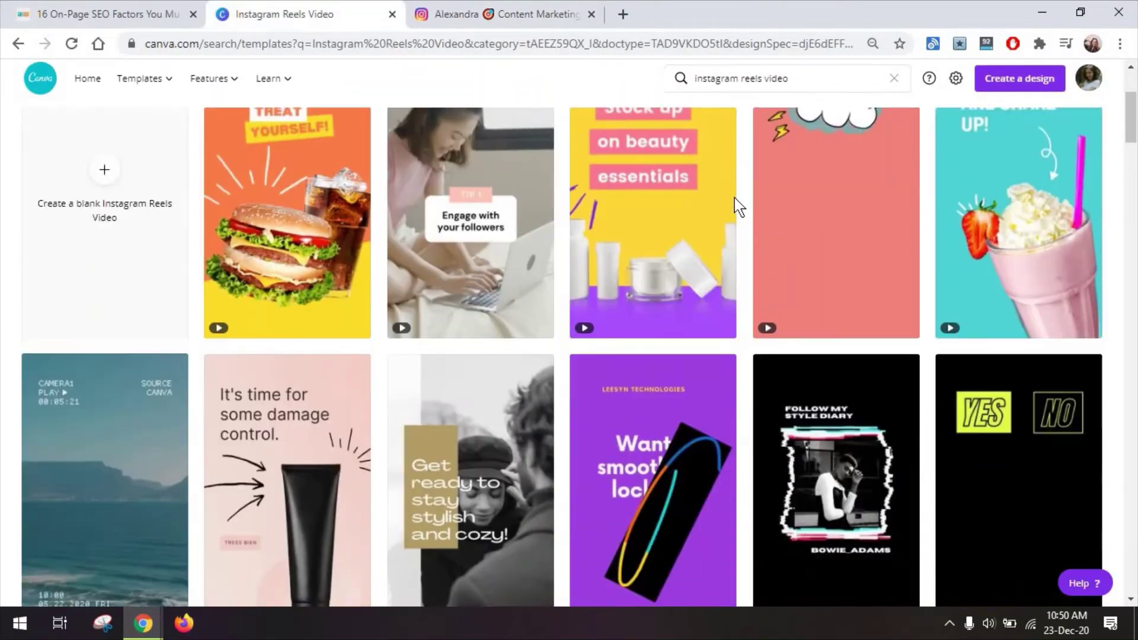
{"action": "scroll", "coordinate": [738, 195], "scroll_direction": "down", "scroll_amount": 4}
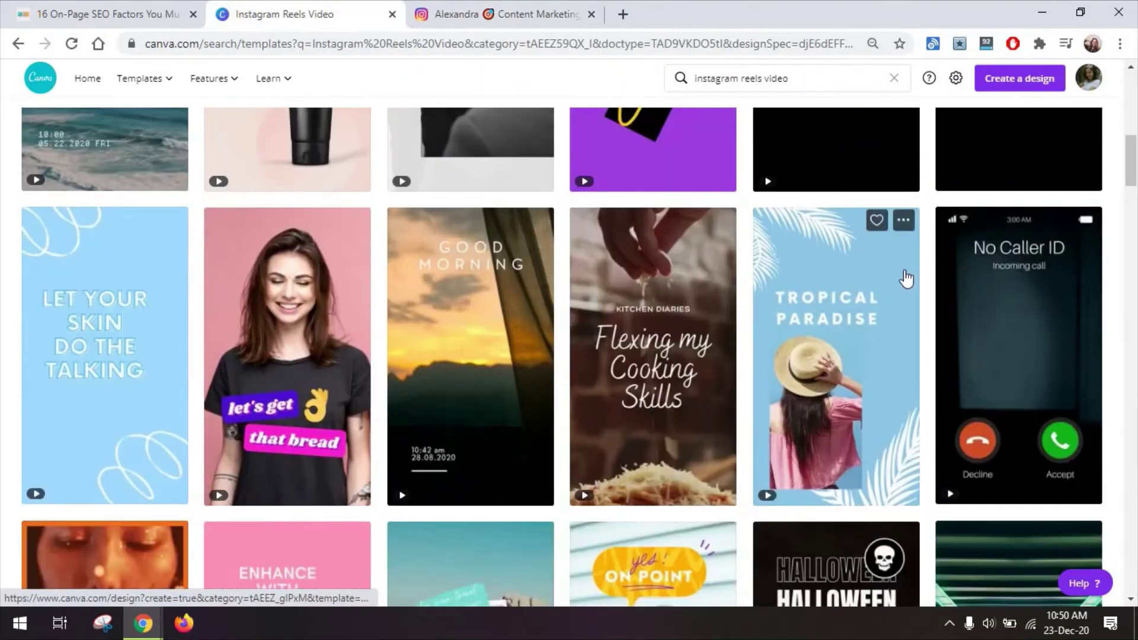
{"action": "scroll", "coordinate": [907, 274], "scroll_direction": "down", "scroll_amount": 4}
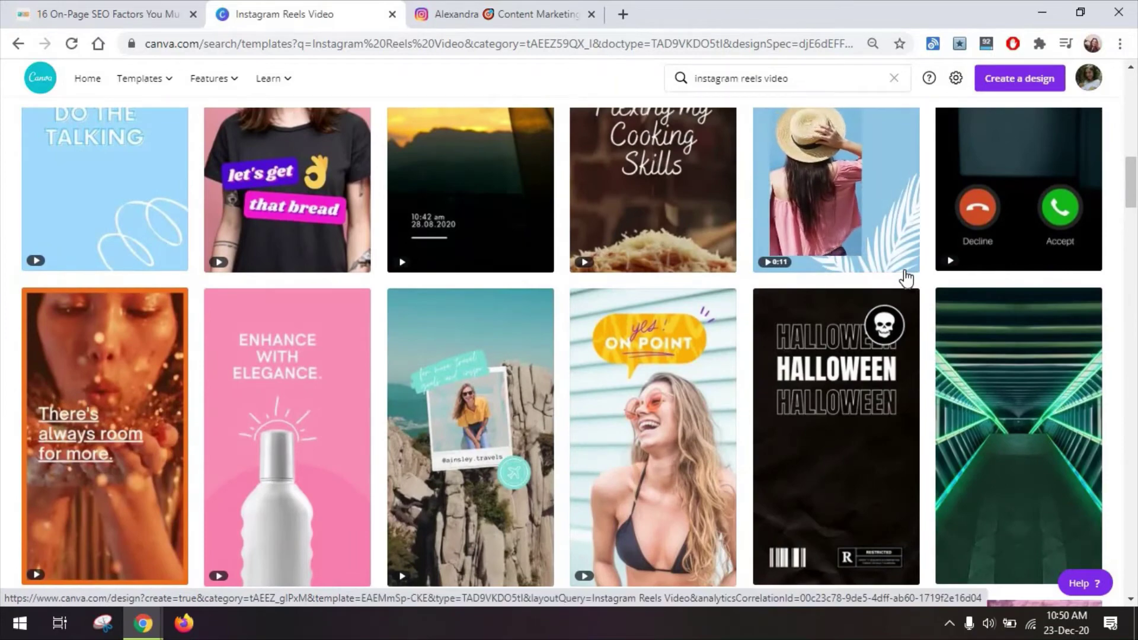
{"action": "key", "text": "ctrl+w"}
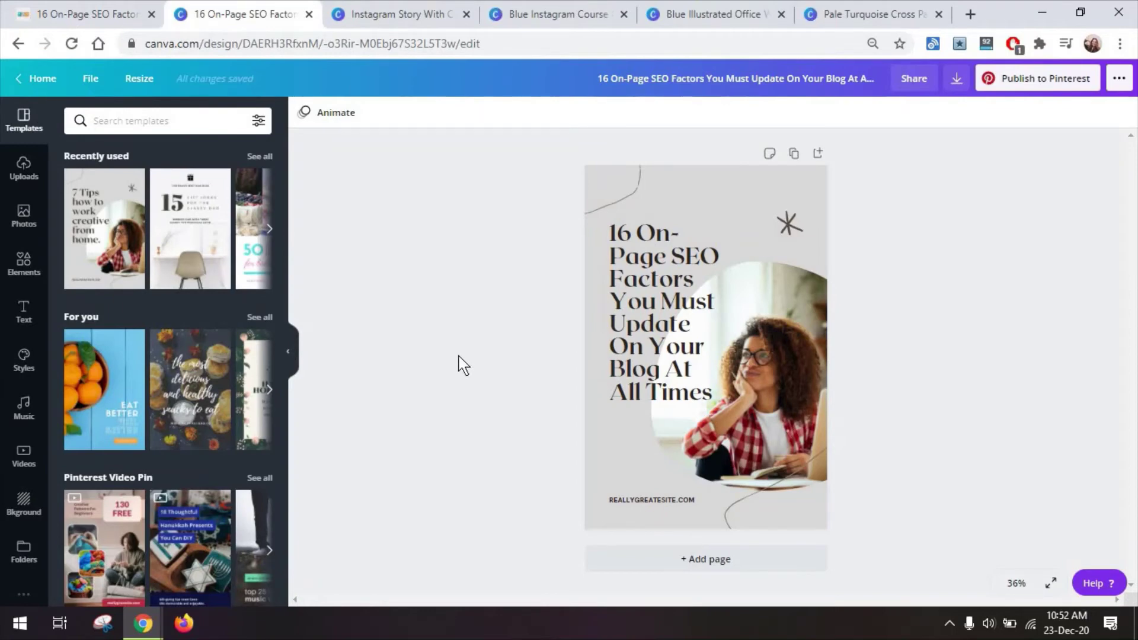
Close the '16 On-Page SEO Factors' pin and Blue Instagram Course List tabs to show the Free SEO Webinar story
{"action": "left_click", "coordinate": [533, 13]}
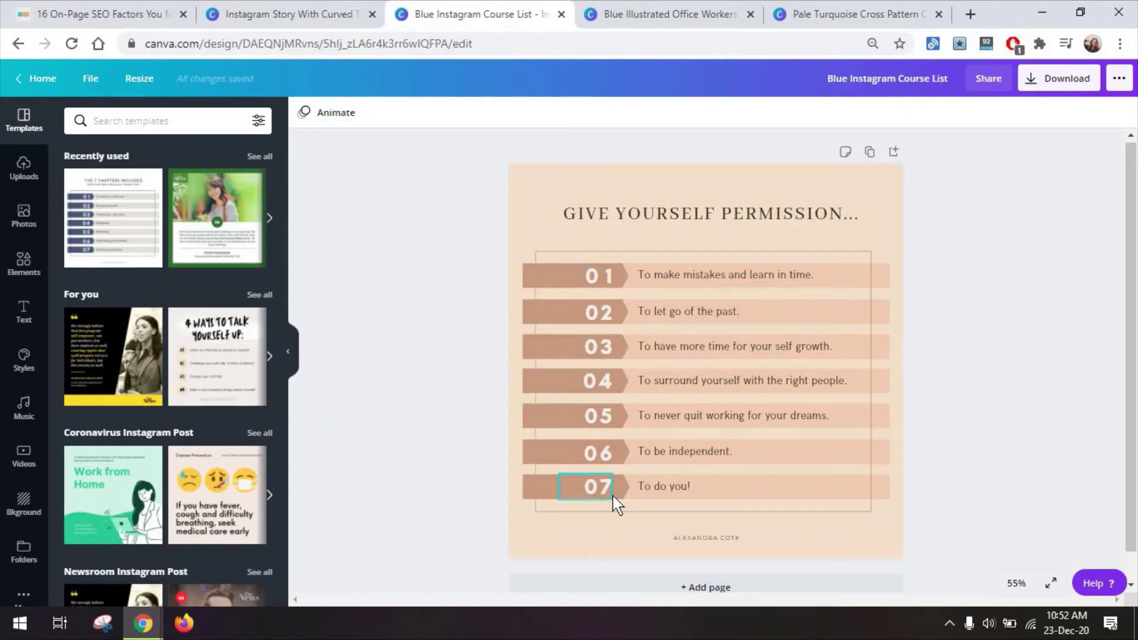
{"action": "left_click", "coordinate": [561, 14]}
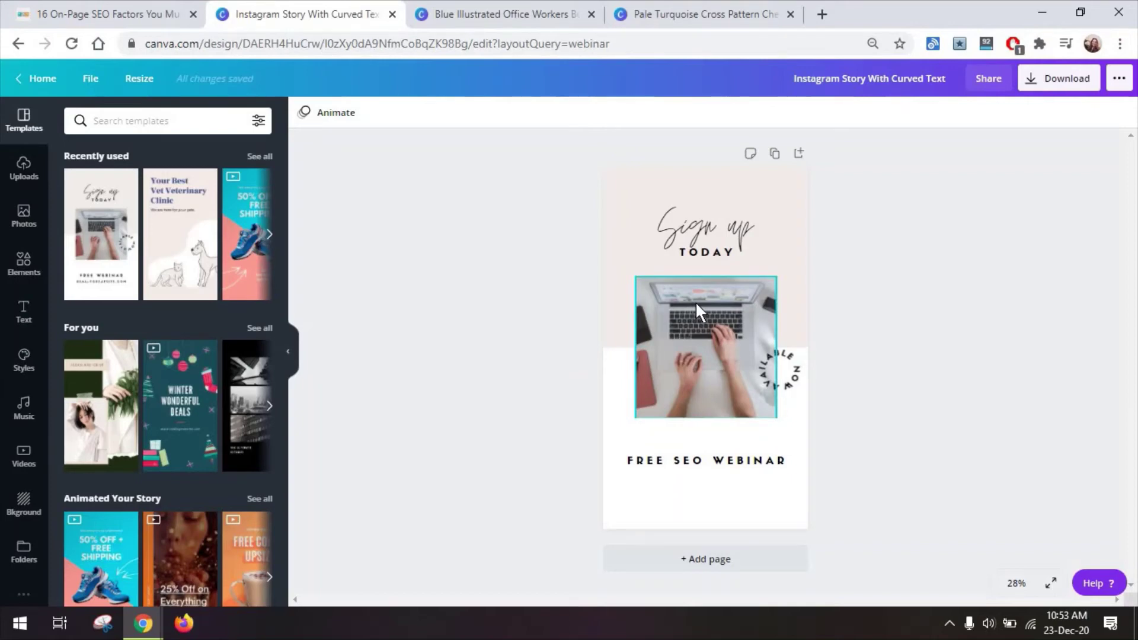
Close the Instagram Story With Curved Text design to reveal the Blue Illustrated Office Workers book cover
{"action": "key", "text": "ctrl+w"}
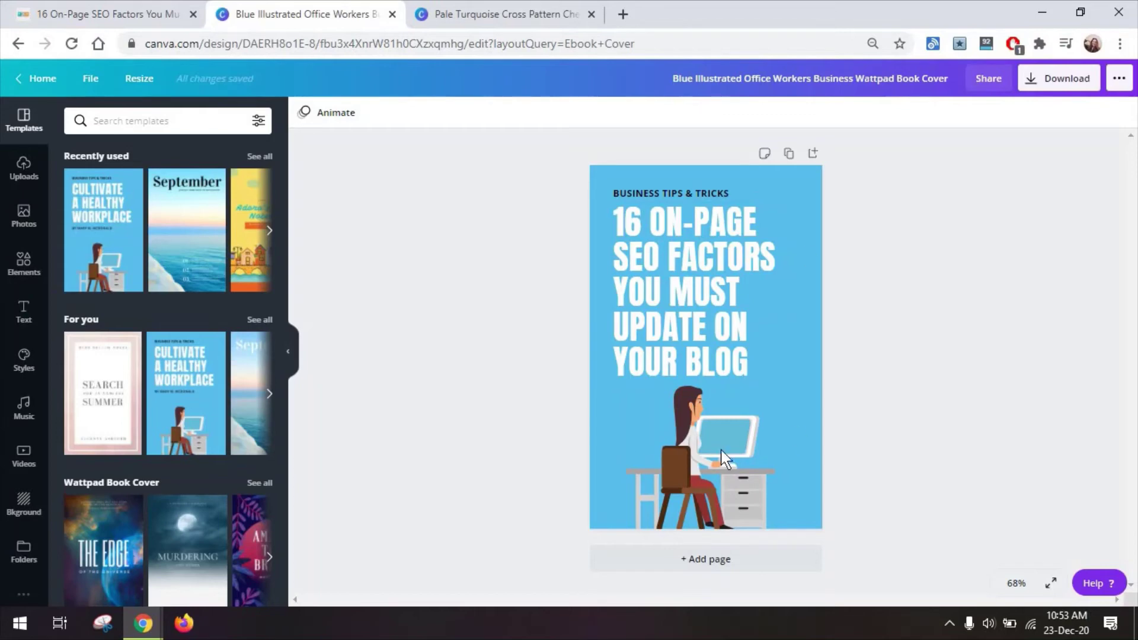
Show the Pale Turquoise Cross Pattern checklist at 125% zoom and scroll through all its items
{"action": "left_click", "coordinate": [527, 13]}
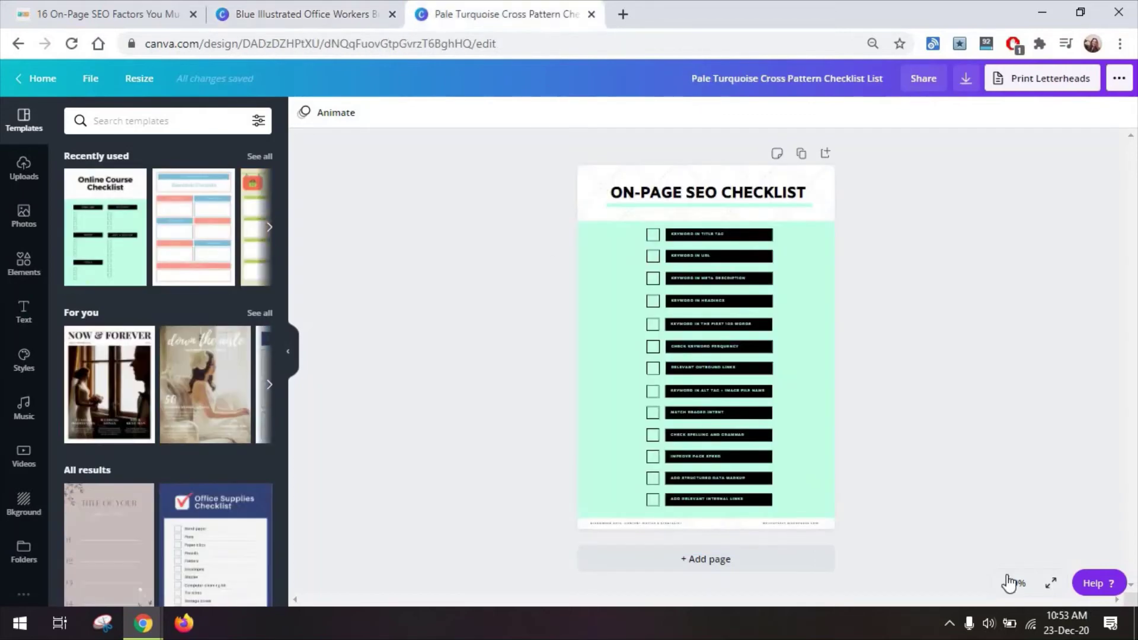
{"action": "left_click", "coordinate": [1015, 582]}
{"action": "left_click", "coordinate": [1030, 441]}
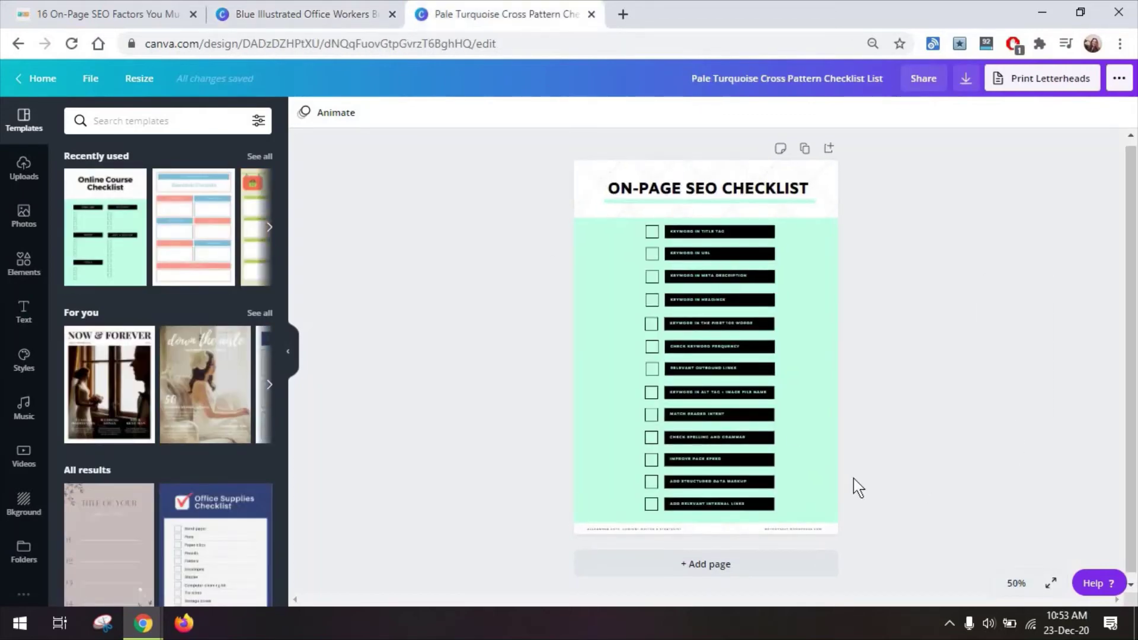
{"action": "left_click", "coordinate": [1017, 582]}
{"action": "left_click", "coordinate": [1008, 347]}
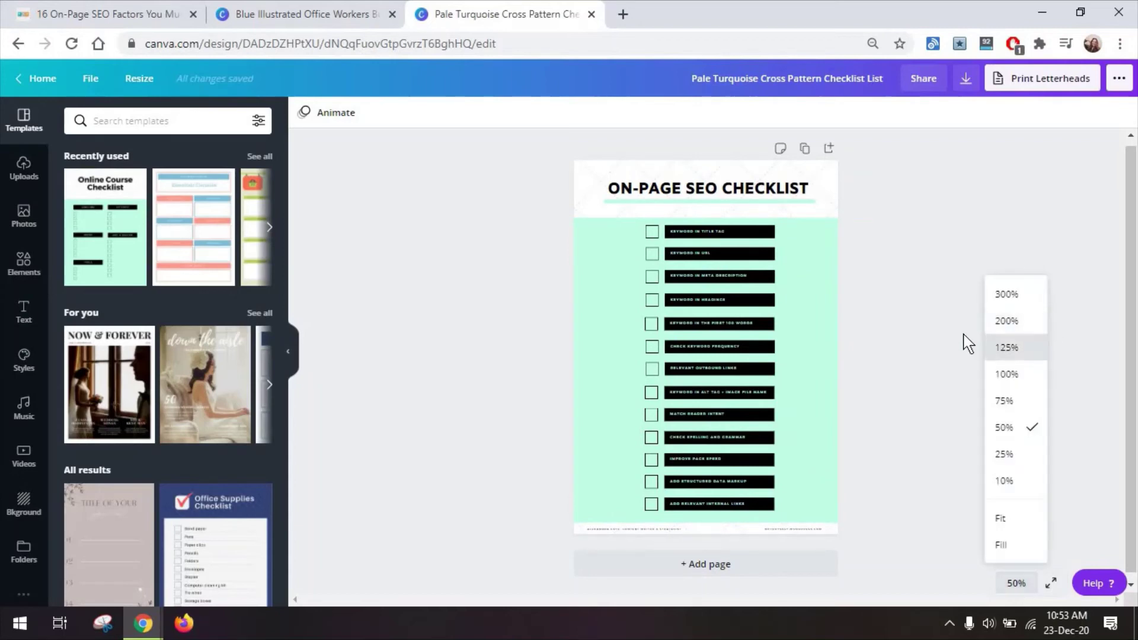
{"action": "scroll", "coordinate": [886, 388], "scroll_direction": "down", "scroll_amount": 10}
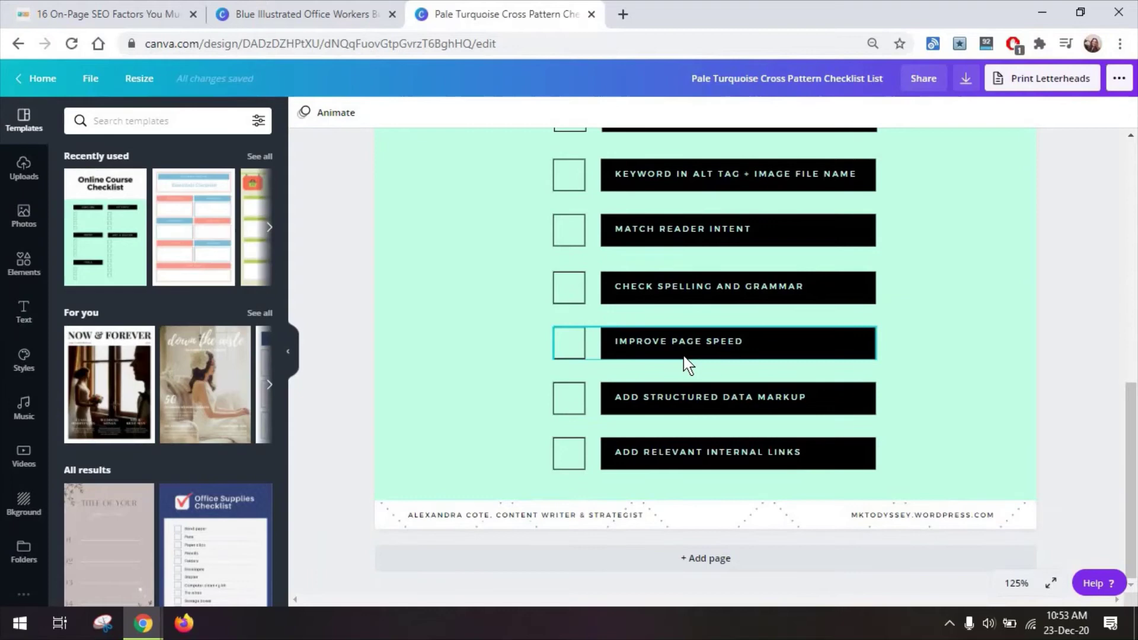
{"action": "scroll", "coordinate": [684, 362], "scroll_direction": "up", "scroll_amount": 8}
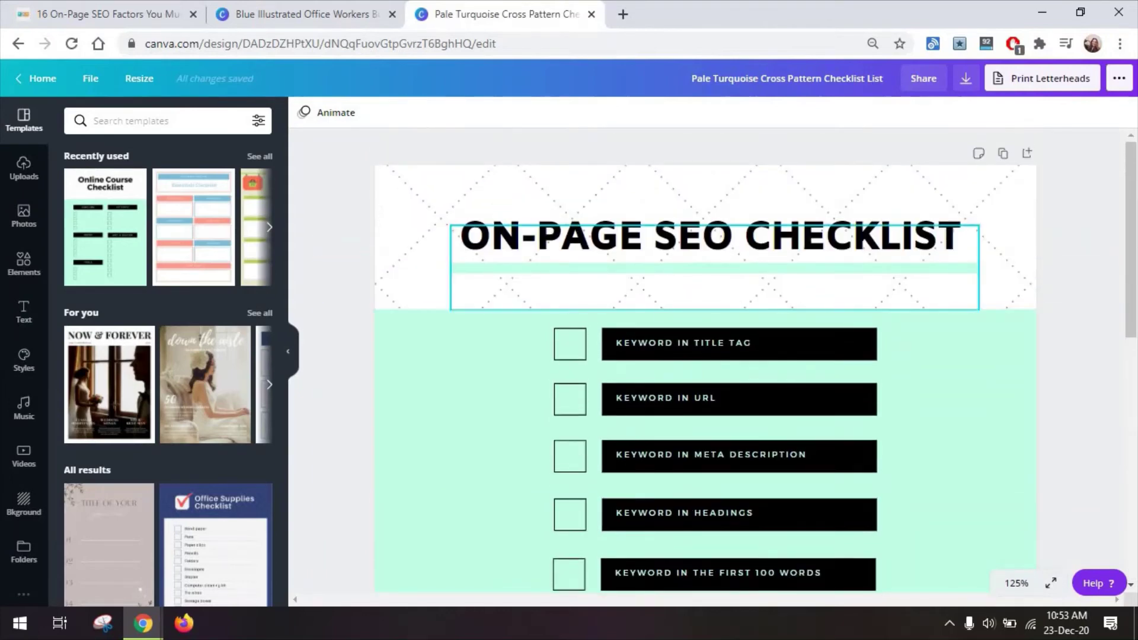
{"action": "scroll", "coordinate": [661, 302], "scroll_direction": "down", "scroll_amount": 3}
{"action": "scroll", "coordinate": [660, 307], "scroll_direction": "down", "scroll_amount": 6}
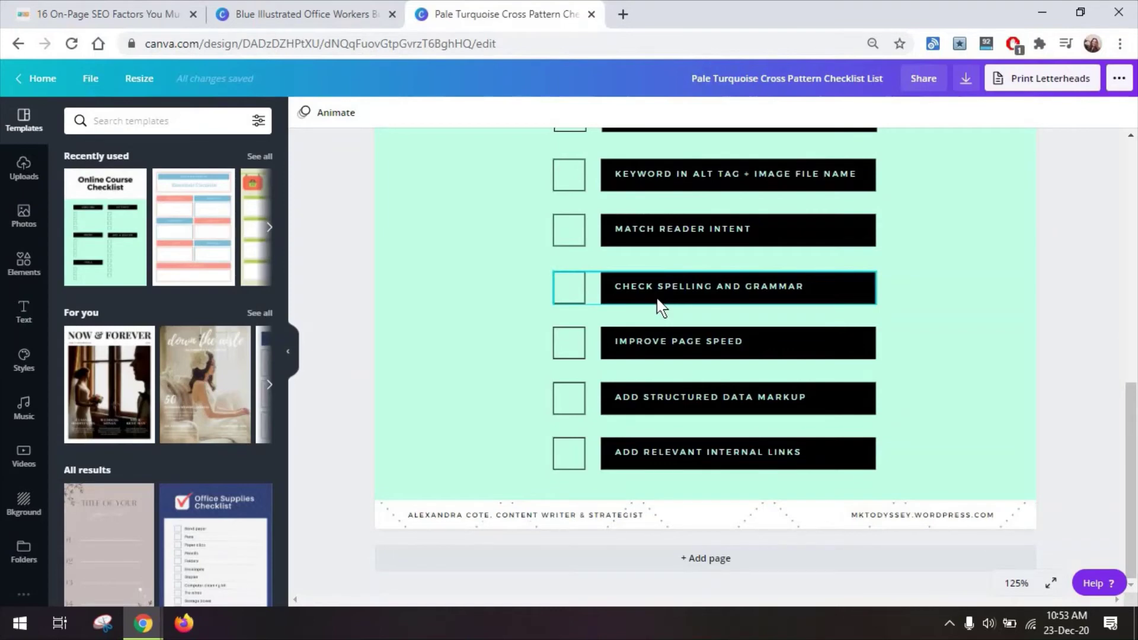
{"action": "scroll", "coordinate": [658, 300], "scroll_direction": "up", "scroll_amount": 3}
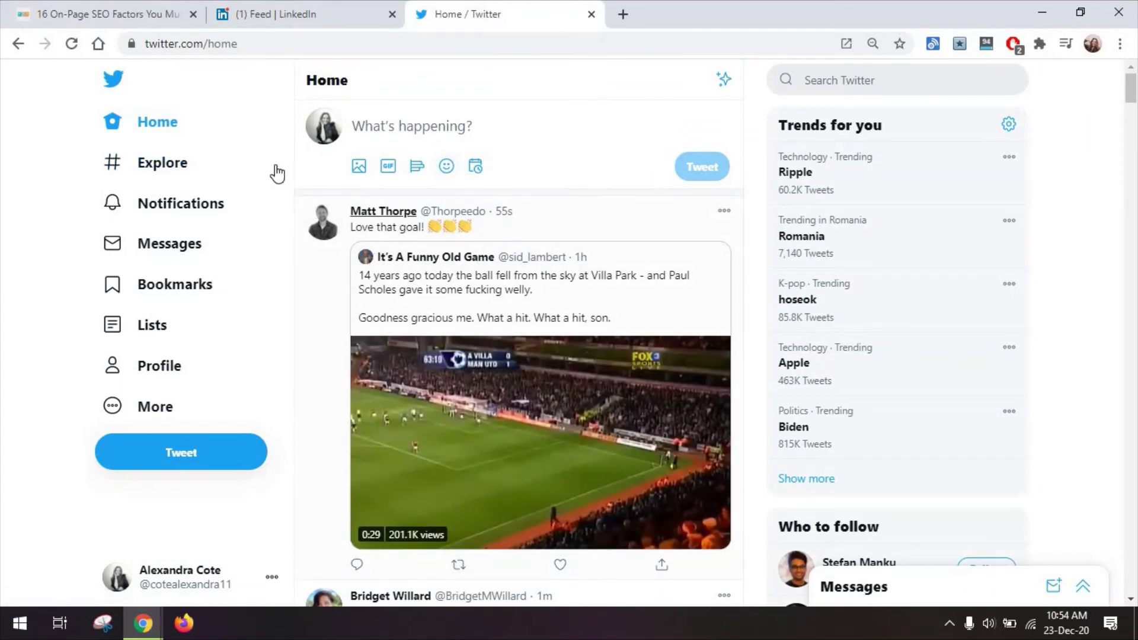
Start a new tweet reading '5 benefits of SEO optimization' and add a second tweet to begin a thread
{"action": "left_click", "coordinate": [109, 13]}
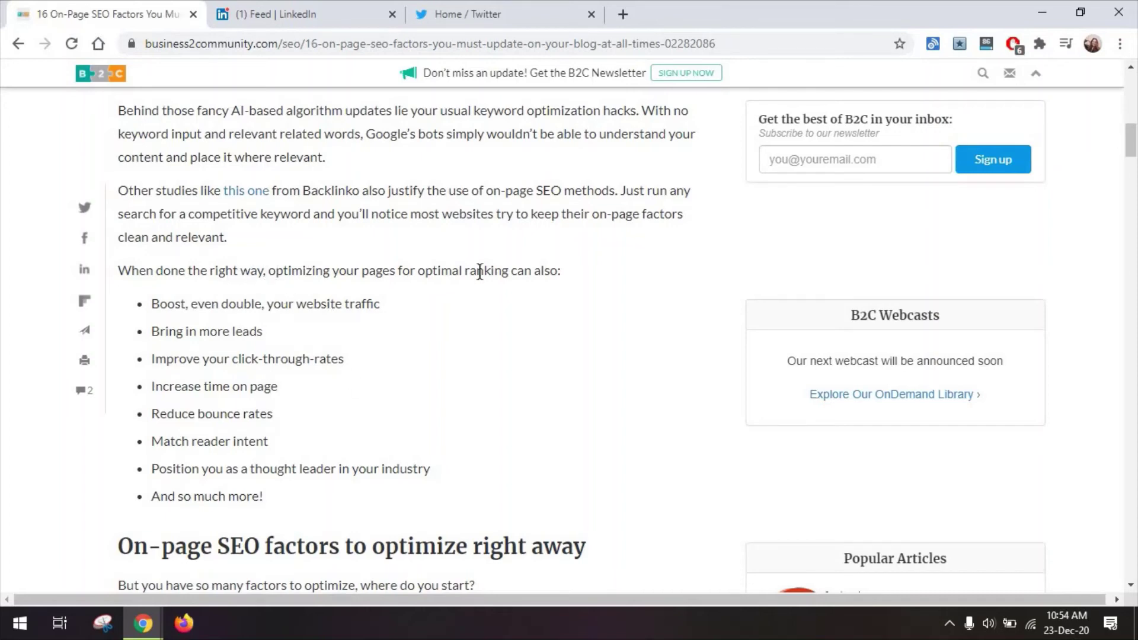
{"action": "left_click", "coordinate": [490, 18]}
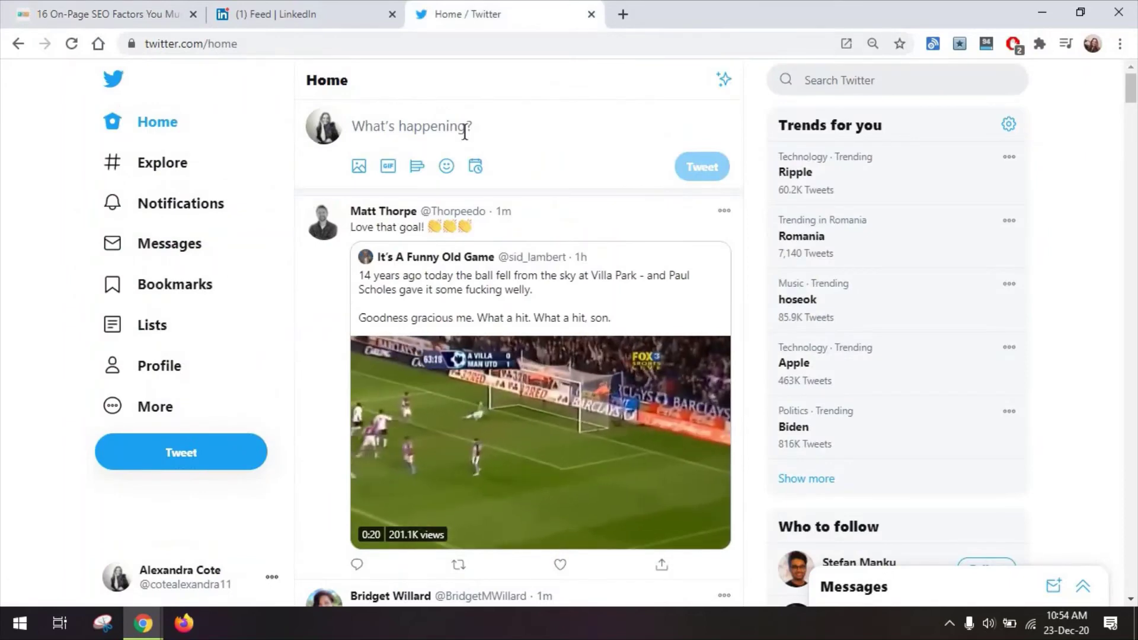
{"action": "left_click", "coordinate": [464, 134]}
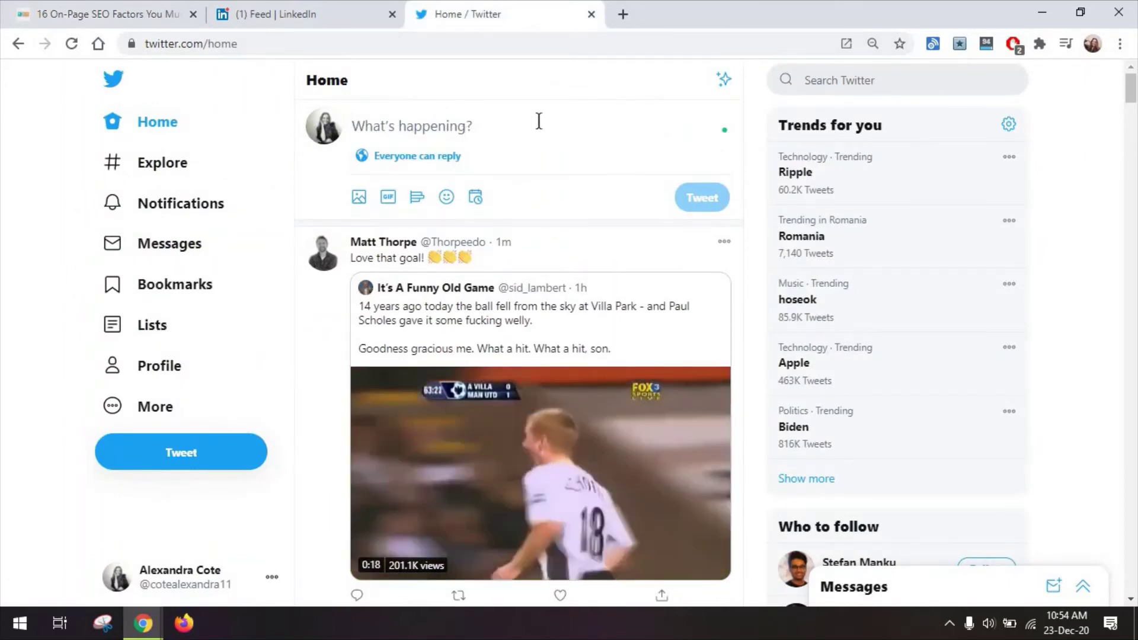
{"action": "type", "text": "5 benefits of"}
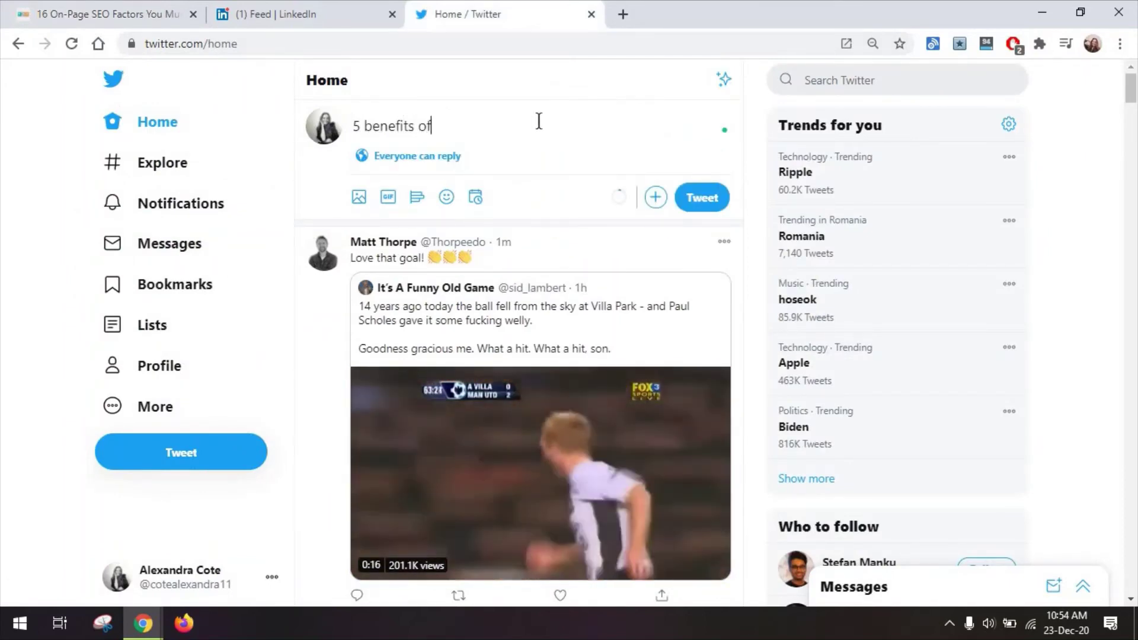
{"action": "type", "text": " SEO optimiza"}
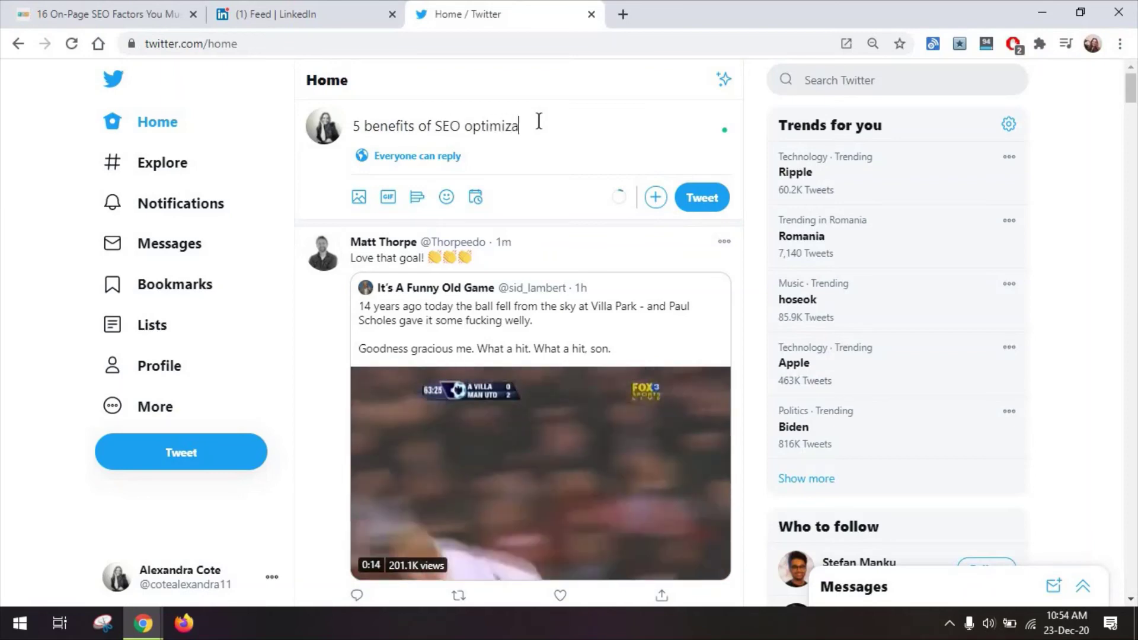
{"action": "type", "text": "tion"}
{"action": "left_click", "coordinate": [656, 197]}
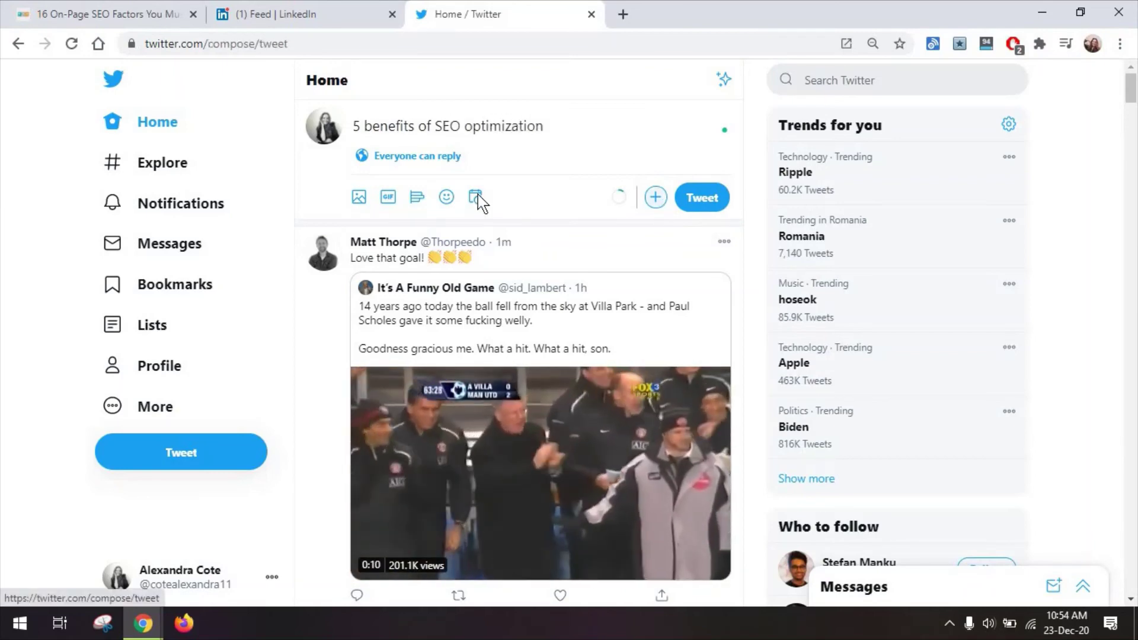
Fill numbered tweets with the article's benefits: boost traffic, improve click-through-rates, match reader intent
{"action": "left_click", "coordinate": [107, 14]}
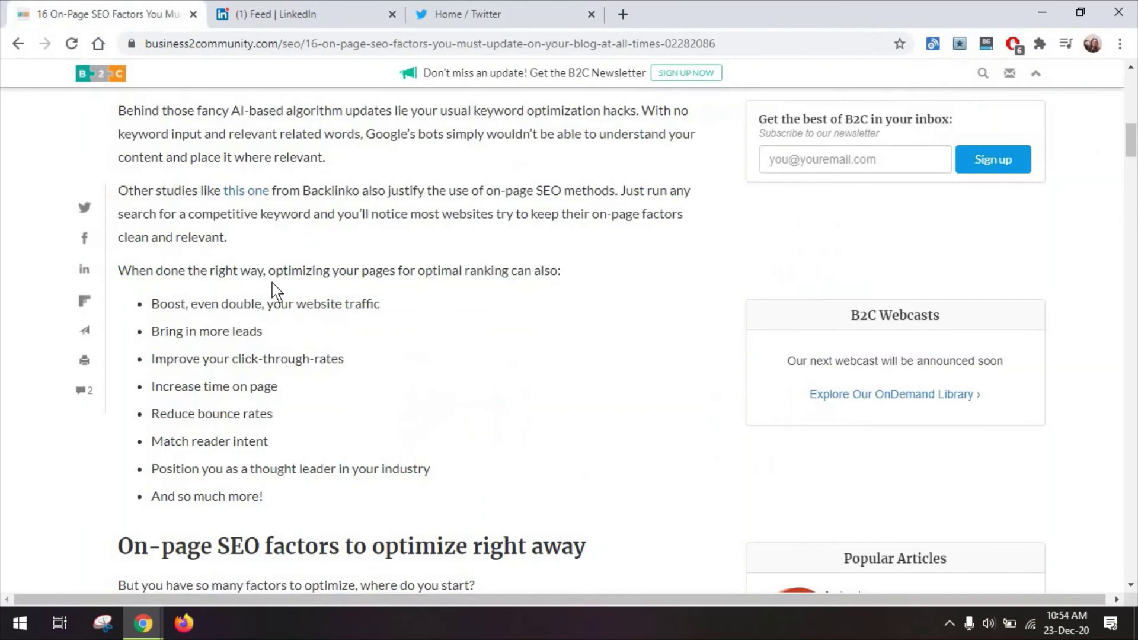
{"action": "left_click_drag", "start_coordinate": [386, 304], "coordinate": [152, 304]}
{"action": "key", "text": "ctrl+c"}
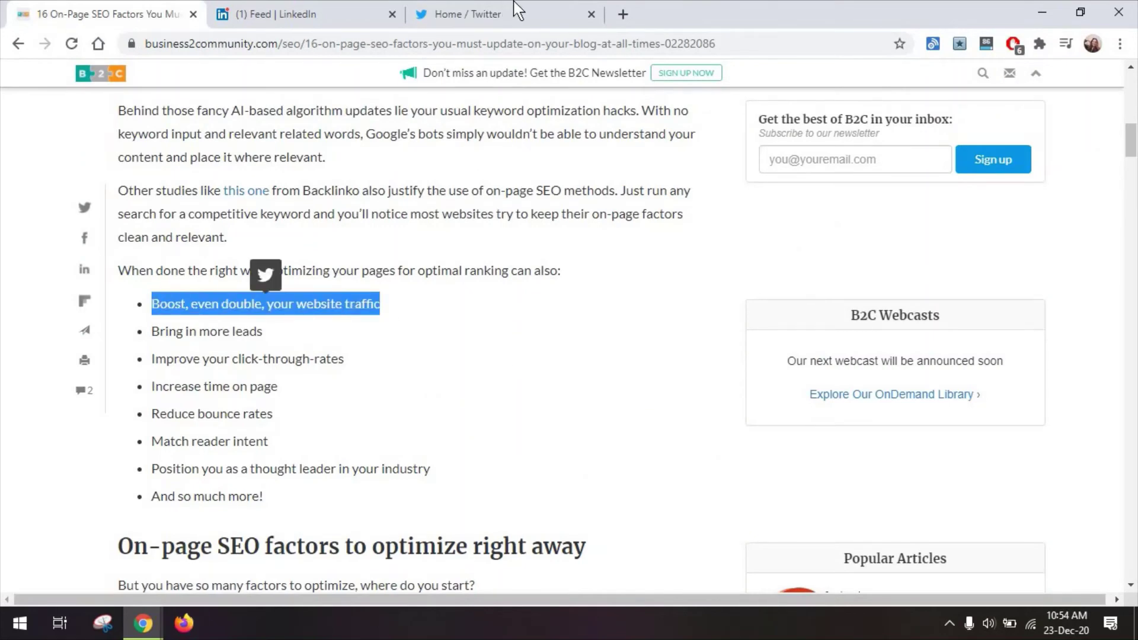
{"action": "left_click", "coordinate": [501, 15]}
{"action": "type", "text": "1."}
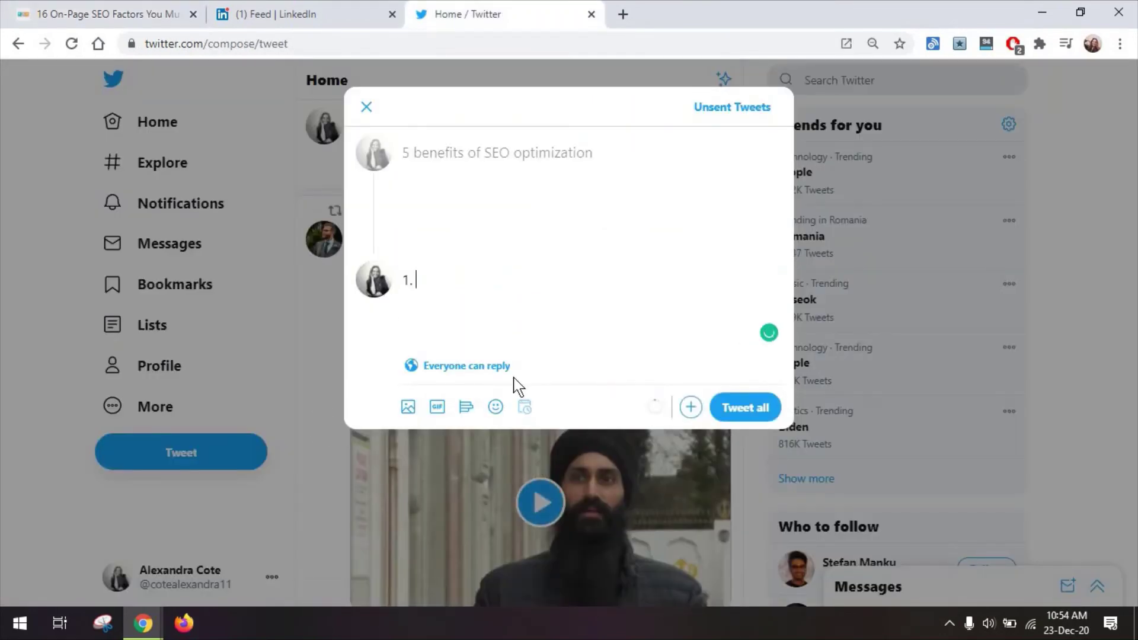
{"action": "key", "text": "ctrl+v"}
{"action": "left_click", "coordinate": [691, 406]}
{"action": "type", "text": "2."}
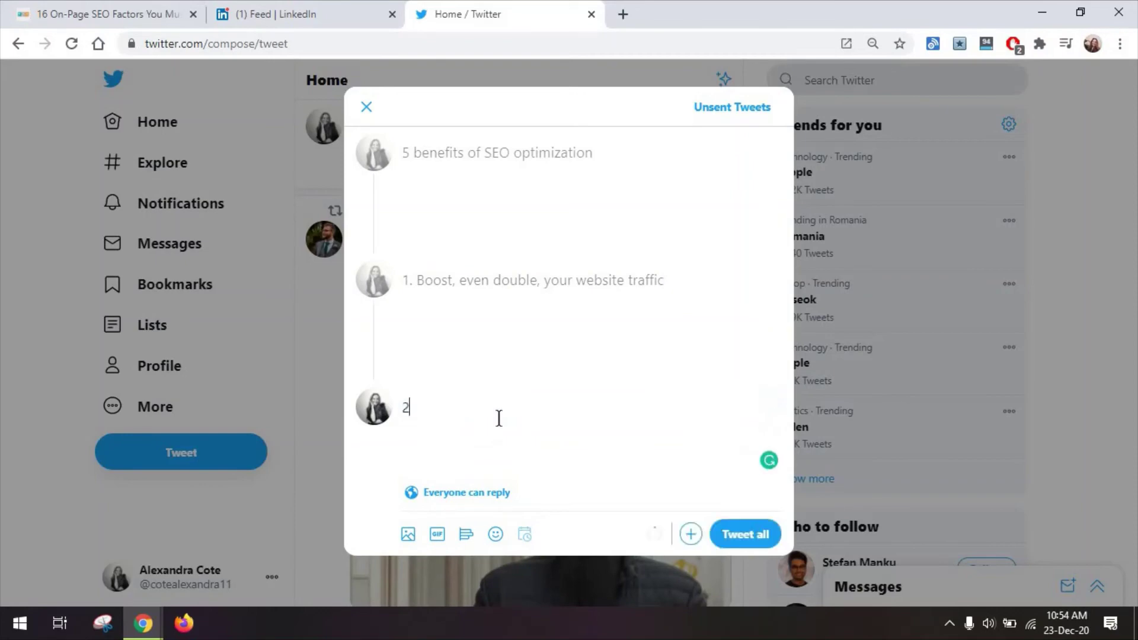
{"action": "right_click", "coordinate": [482, 414]}
{"action": "left_click", "coordinate": [602, 260]}
{"action": "left_click", "coordinate": [691, 533]}
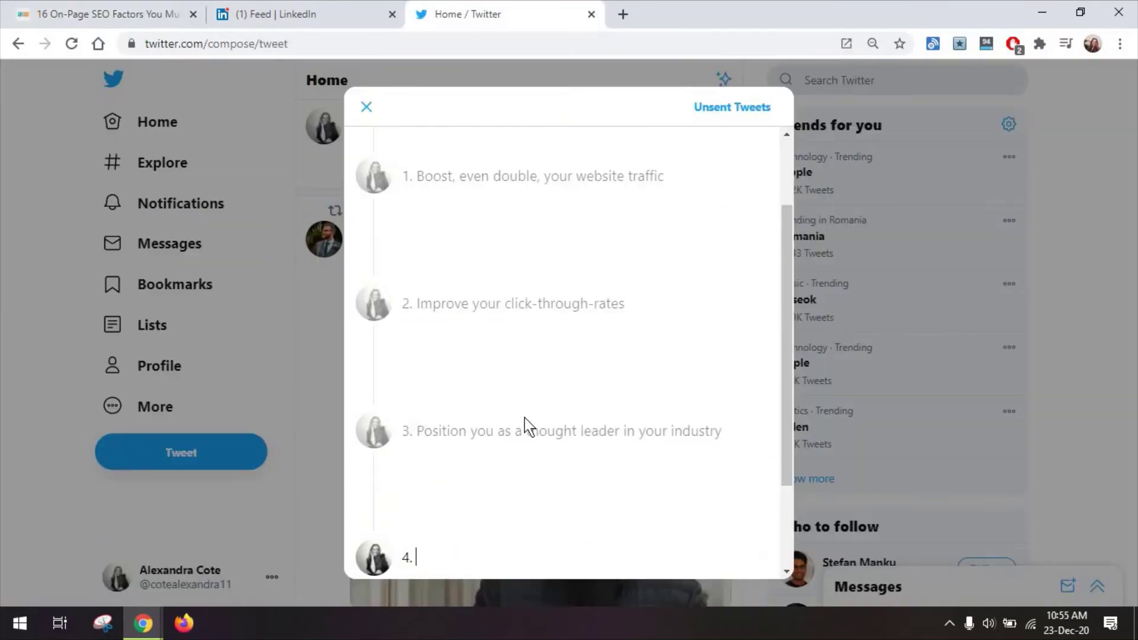
{"action": "right_click", "coordinate": [442, 552]}
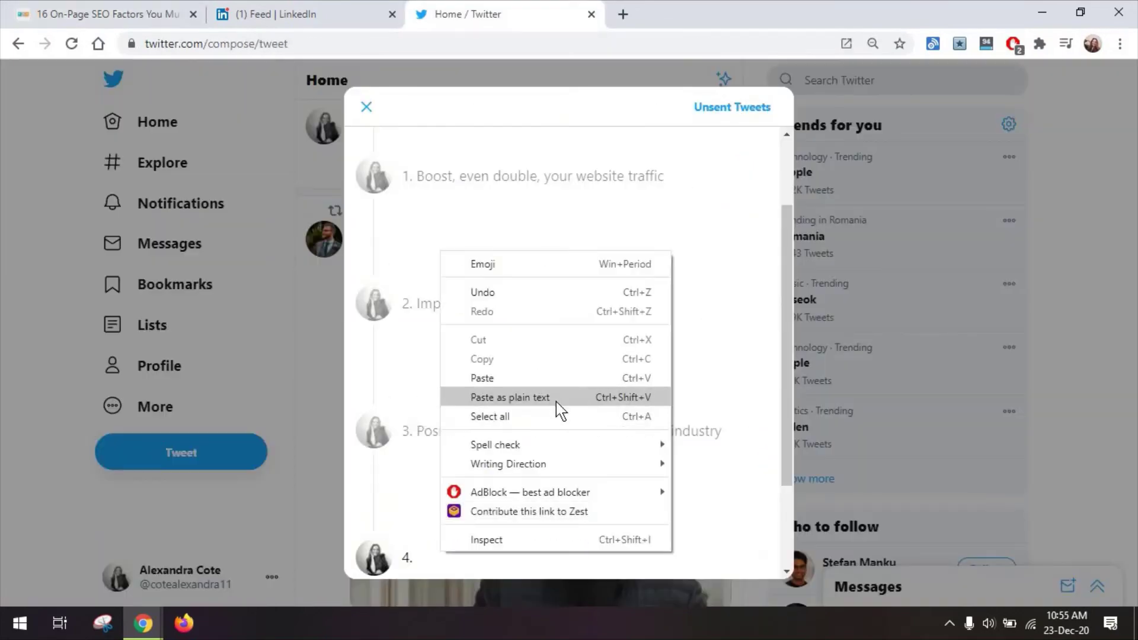
{"action": "left_click", "coordinate": [555, 398]}
Add a final tweet reading 'Read more:' followed by the pasted article link
{"action": "scroll", "coordinate": [688, 572], "scroll_direction": "down", "scroll_amount": 3}
{"action": "left_click", "coordinate": [677, 558]}
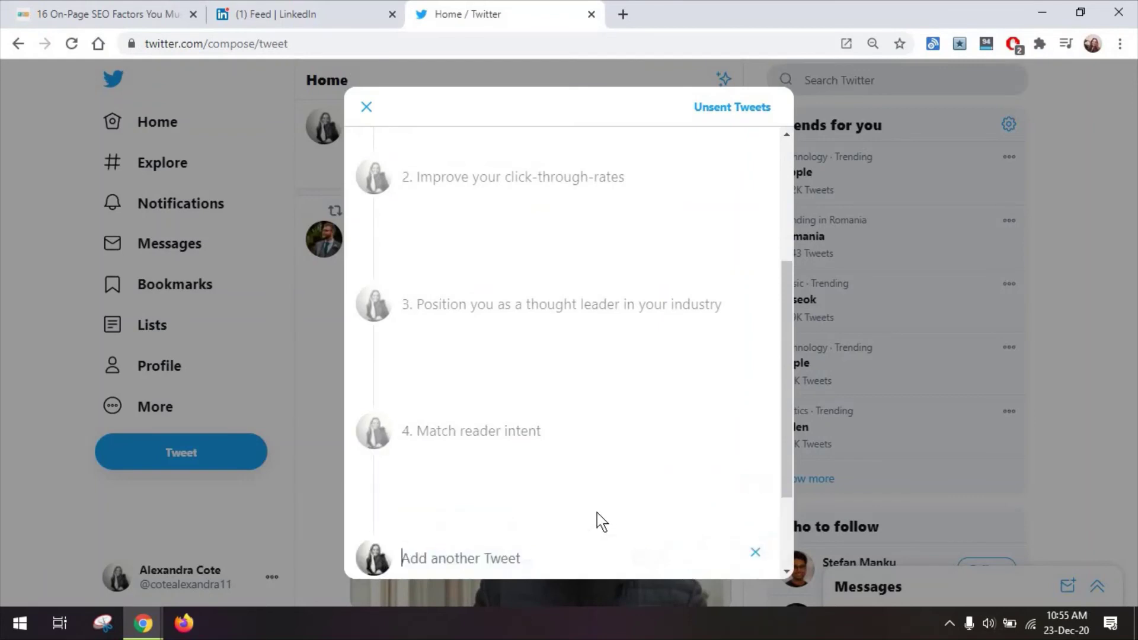
{"action": "scroll", "coordinate": [596, 513], "scroll_direction": "up", "scroll_amount": 4}
{"action": "scroll", "coordinate": [578, 395], "scroll_direction": "down", "scroll_amount": 5}
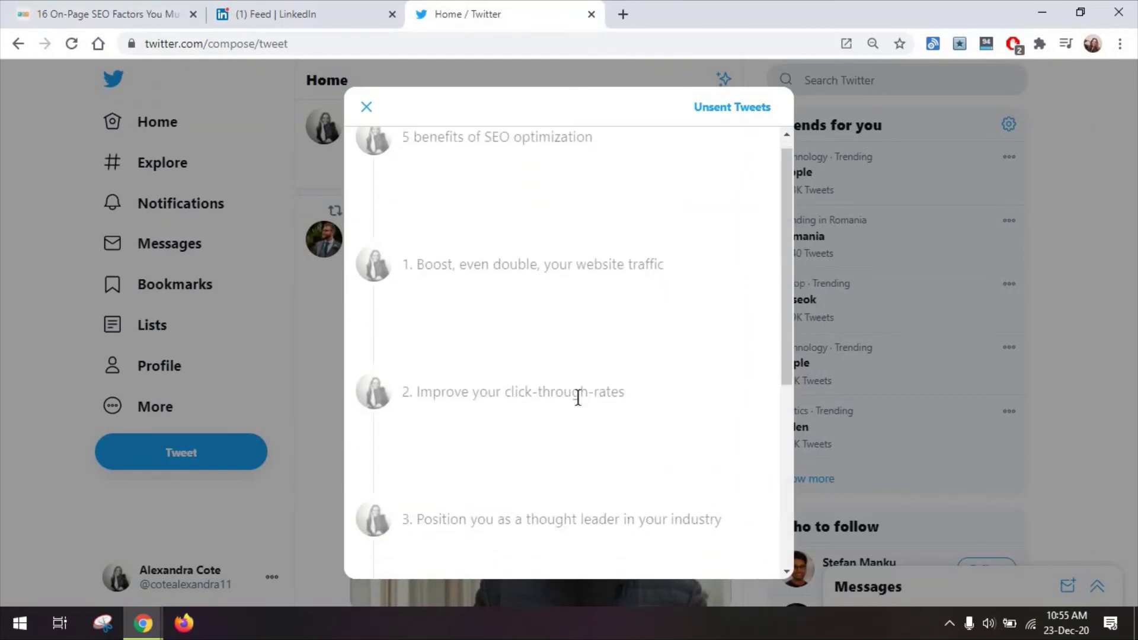
{"action": "left_click", "coordinate": [677, 563]}
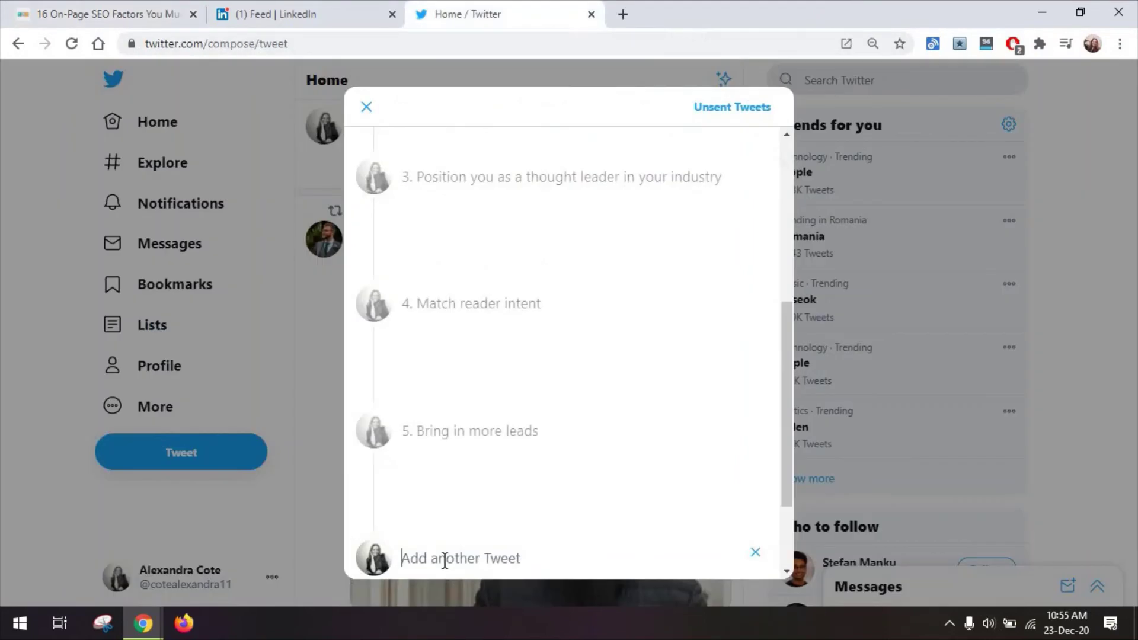
{"action": "type", "text": "Read more:"}
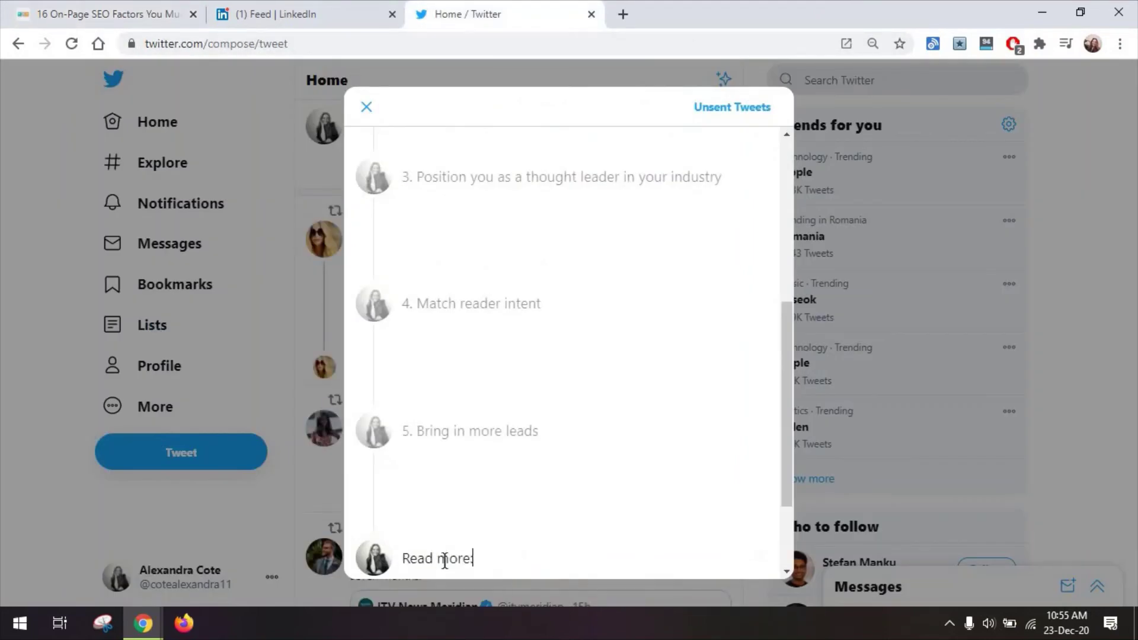
{"action": "key", "text": "Return"}
{"action": "key", "text": "ctrl+v"}
Post the whole thread with Tweet all and review the published tweets
{"action": "scroll", "coordinate": [472, 492], "scroll_direction": "down", "scroll_amount": 2}
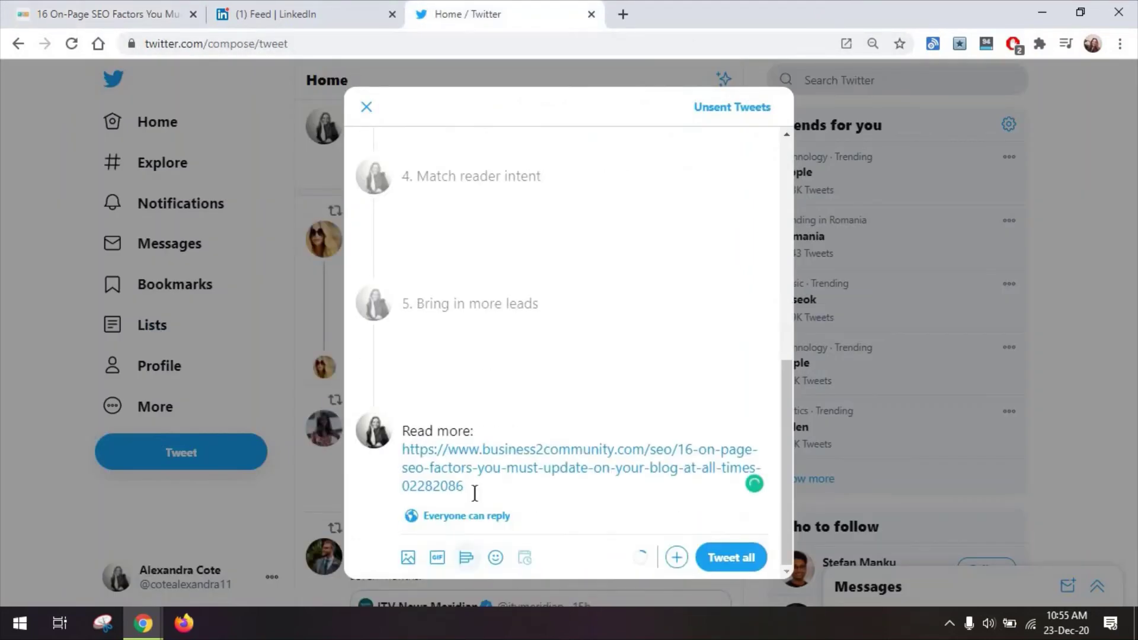
{"action": "scroll", "coordinate": [474, 498], "scroll_direction": "up", "scroll_amount": 6}
{"action": "scroll", "coordinate": [475, 493], "scroll_direction": "down", "scroll_amount": 6}
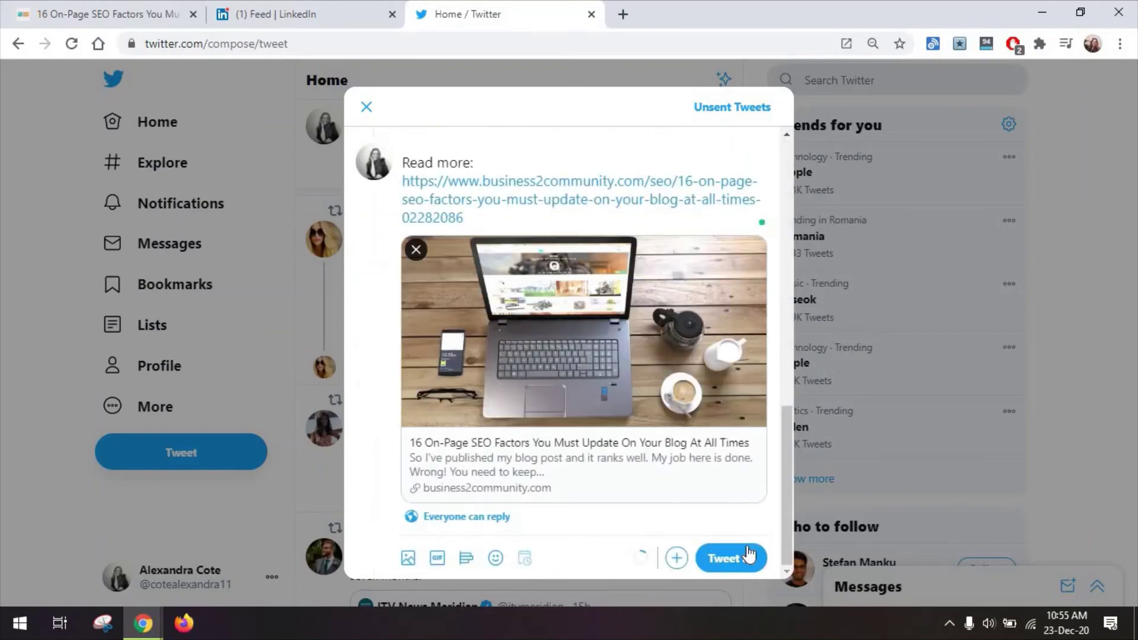
{"action": "left_click", "coordinate": [737, 563]}
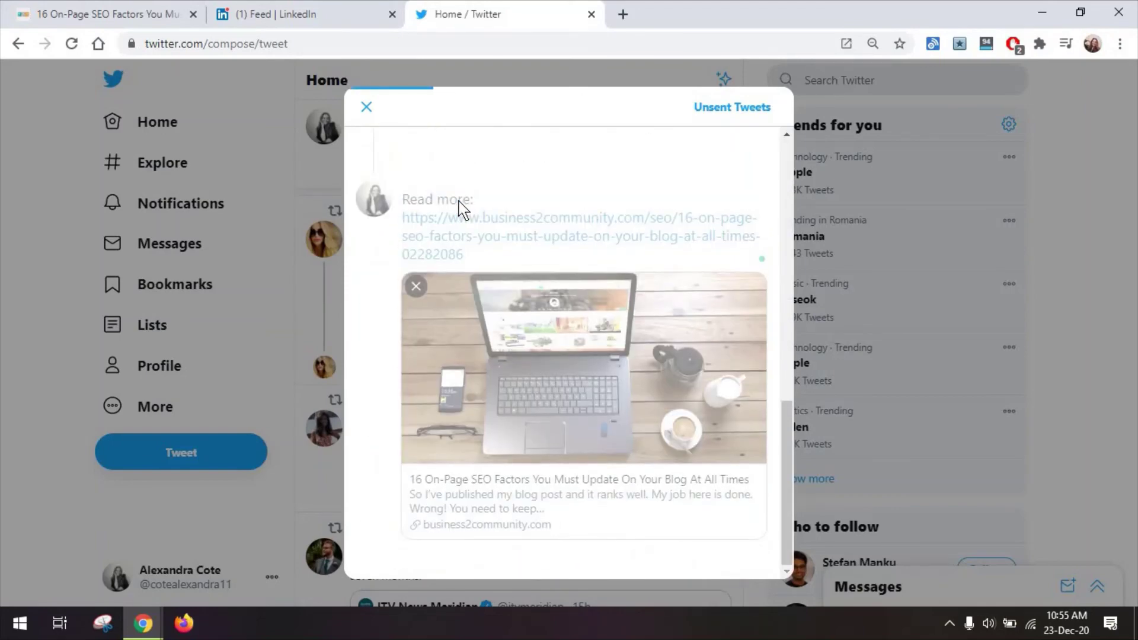
{"action": "scroll", "coordinate": [451, 359], "scroll_direction": "down", "scroll_amount": 3}
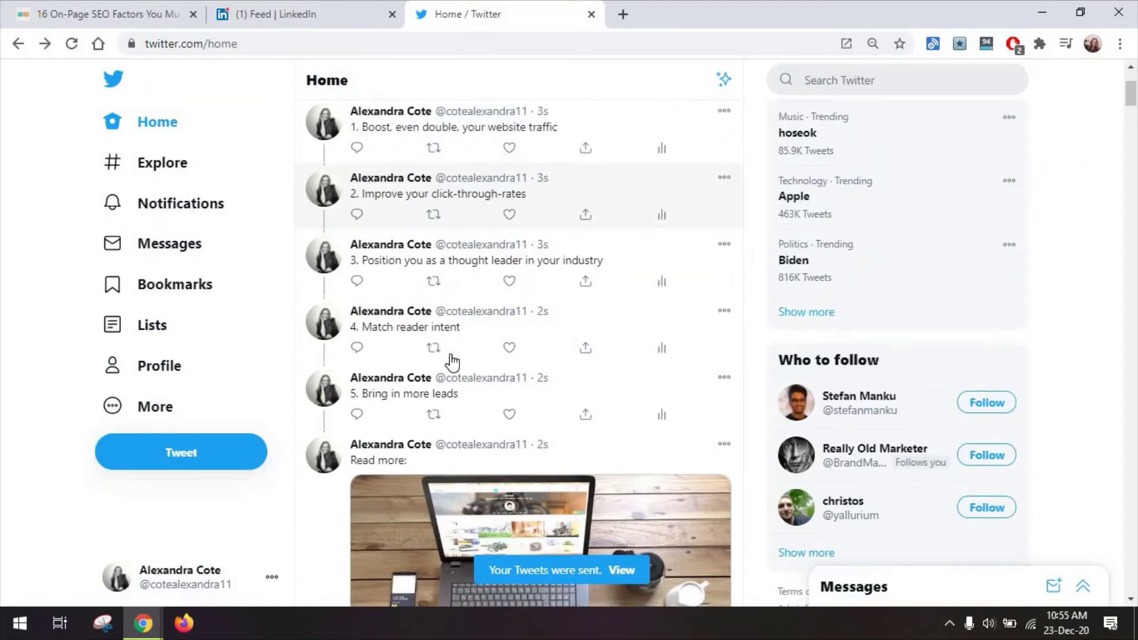
{"action": "scroll", "coordinate": [469, 178], "scroll_direction": "up", "scroll_amount": 3}
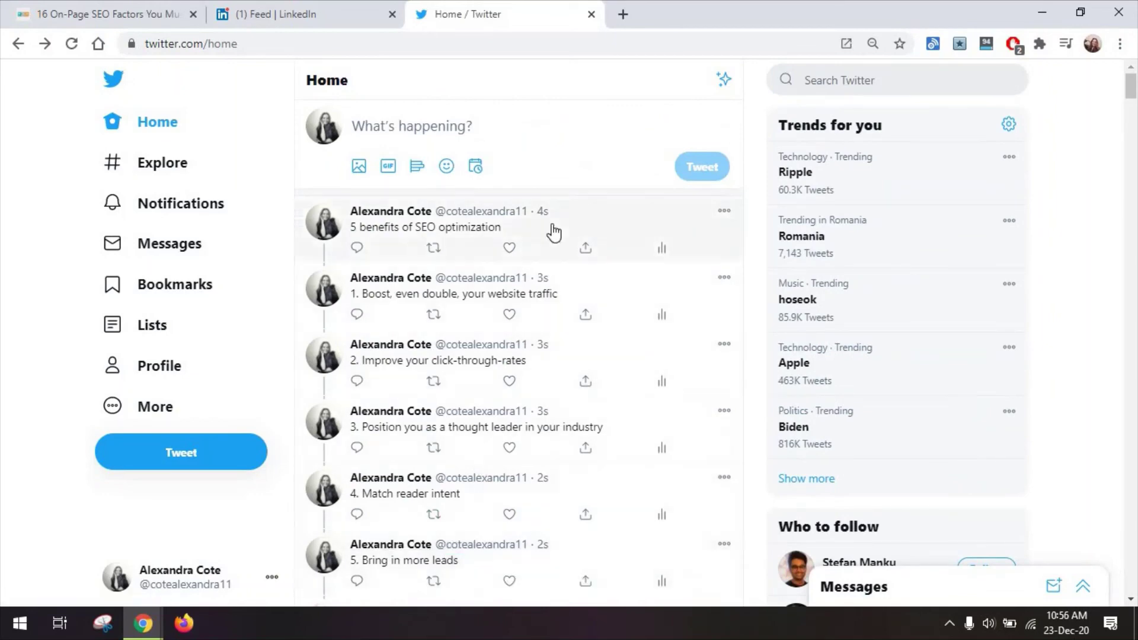
{"action": "scroll", "coordinate": [548, 264], "scroll_direction": "down", "scroll_amount": 1}
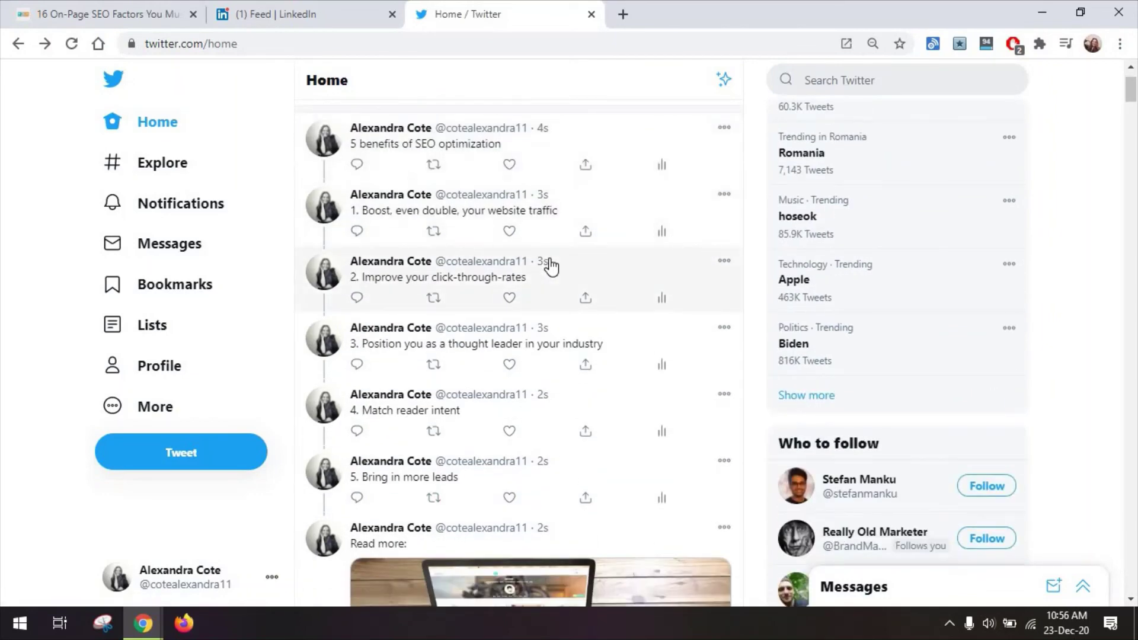
{"action": "scroll", "coordinate": [563, 279], "scroll_direction": "up", "scroll_amount": 1}
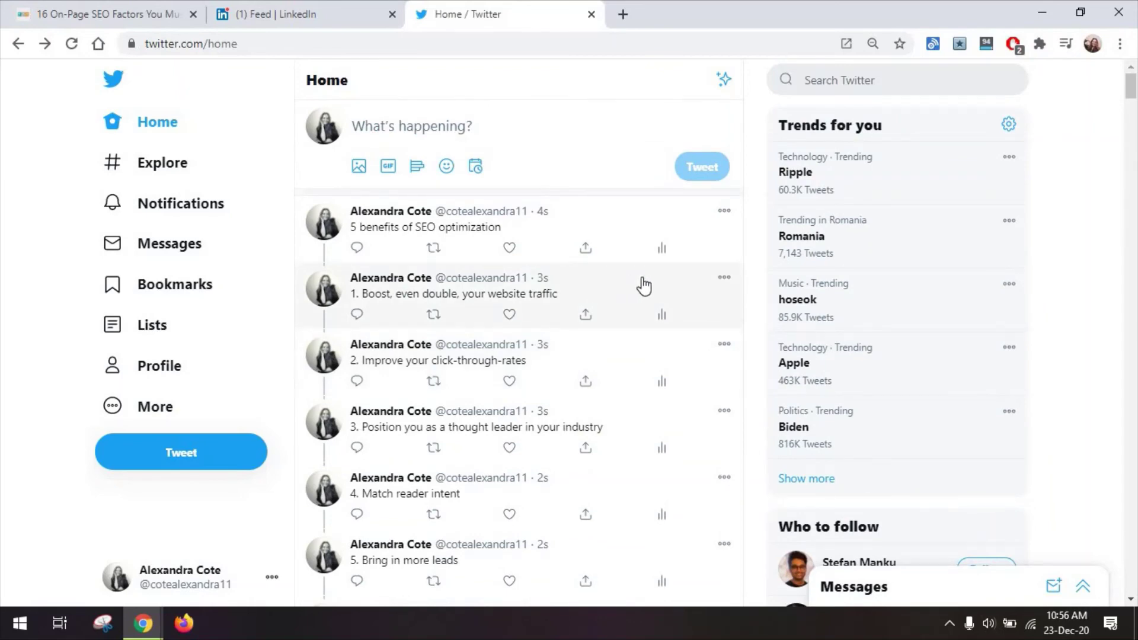
Start a LinkedIn post and paste in the article's copied SEO-friendly URL section
{"action": "left_click", "coordinate": [266, 14]}
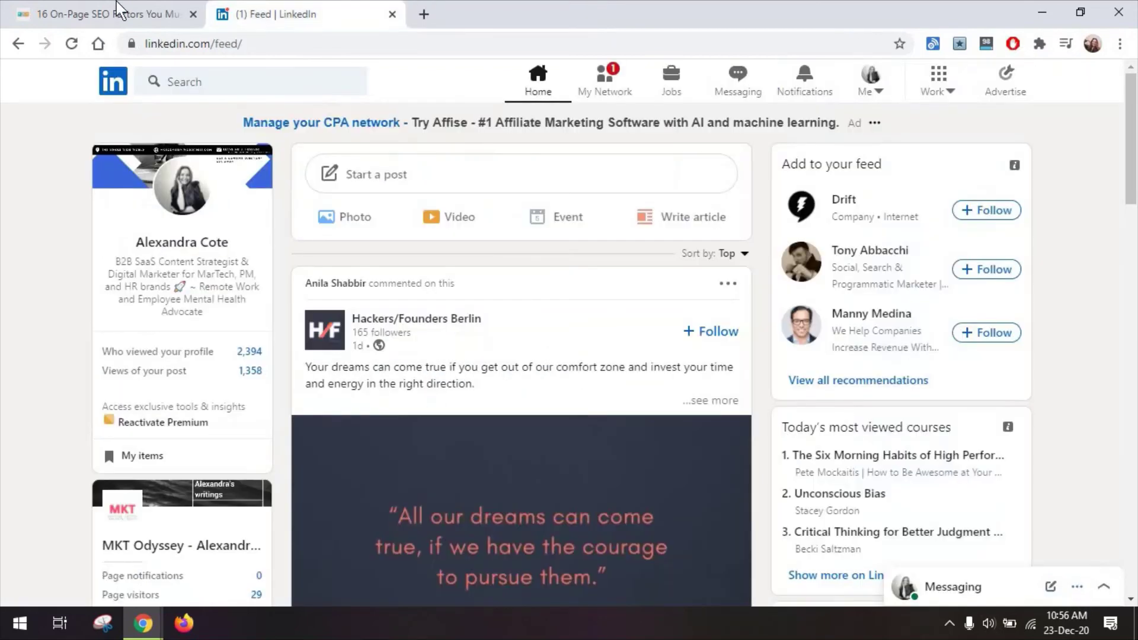
{"action": "left_click", "coordinate": [406, 177]}
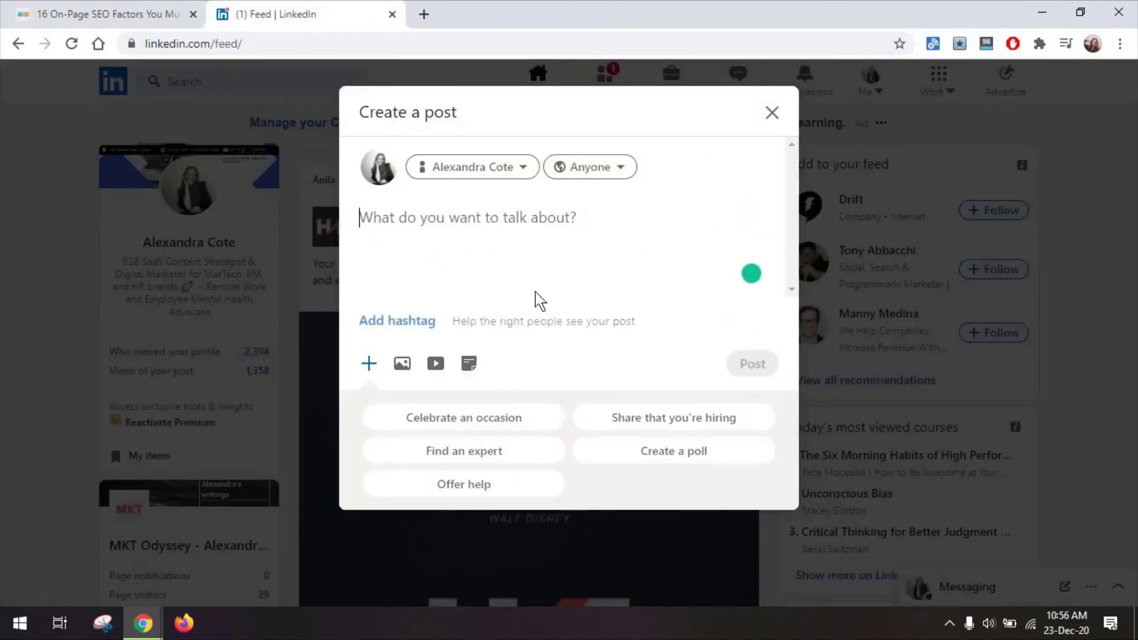
{"action": "left_click", "coordinate": [176, 13]}
{"action": "scroll", "coordinate": [257, 250], "scroll_direction": "down", "scroll_amount": 3}
{"action": "scroll", "coordinate": [266, 286], "scroll_direction": "down", "scroll_amount": 4}
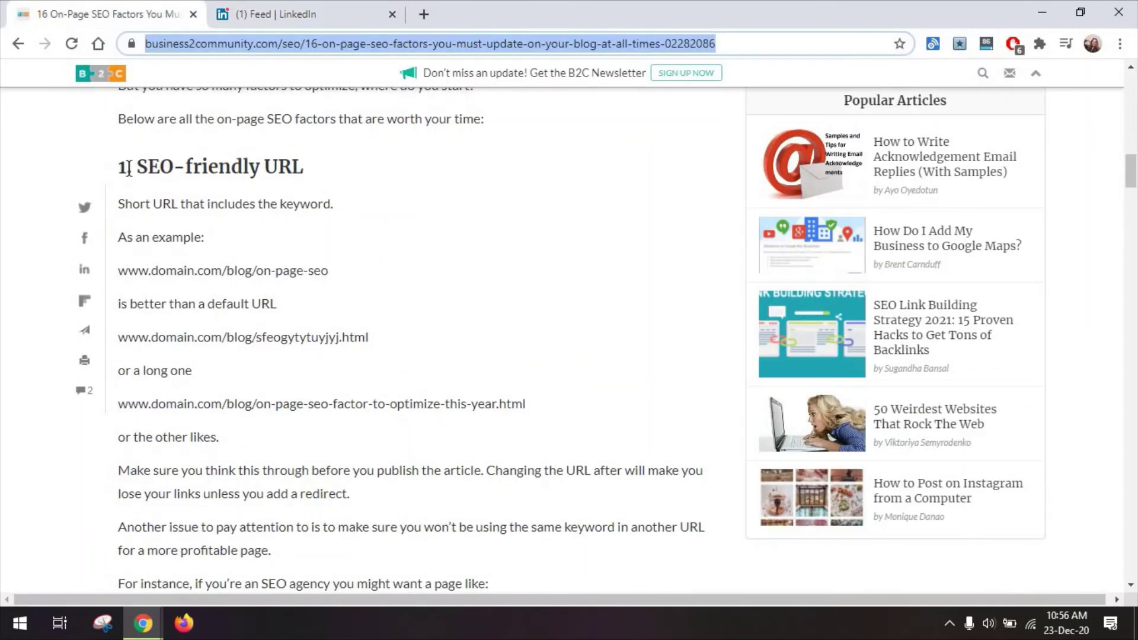
{"action": "left_click_drag", "start_coordinate": [129, 168], "coordinate": [239, 338]}
{"action": "scroll", "coordinate": [373, 255], "scroll_direction": "down", "scroll_amount": 5}
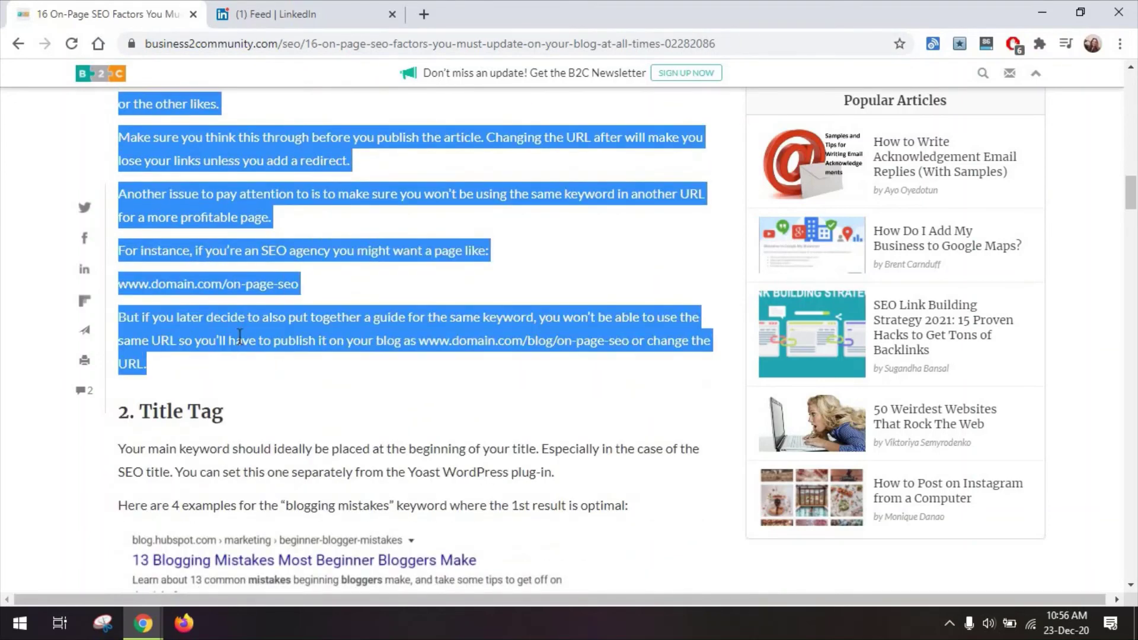
{"action": "left_click", "coordinate": [296, 13]}
{"action": "key", "text": "ctrl+v"}
Replace the pasted heading with the hook 'How to ensure your URLs are SEO friendly.' and a blank line
{"action": "left_click_drag", "start_coordinate": [476, 218], "coordinate": [359, 219]}
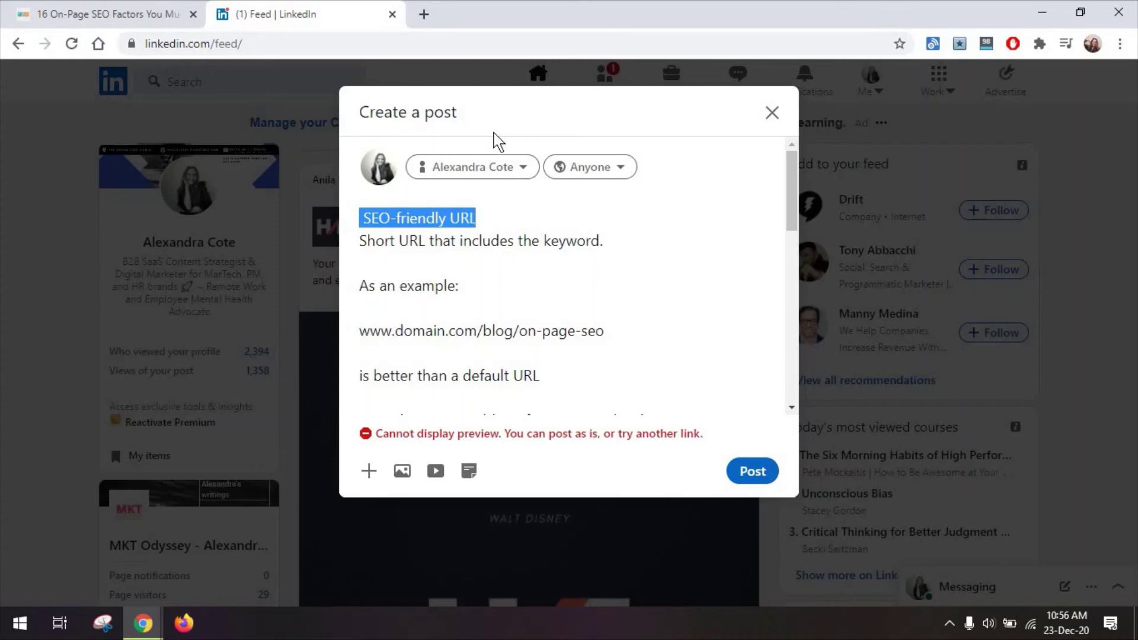
{"action": "type", "text": "How to e"}
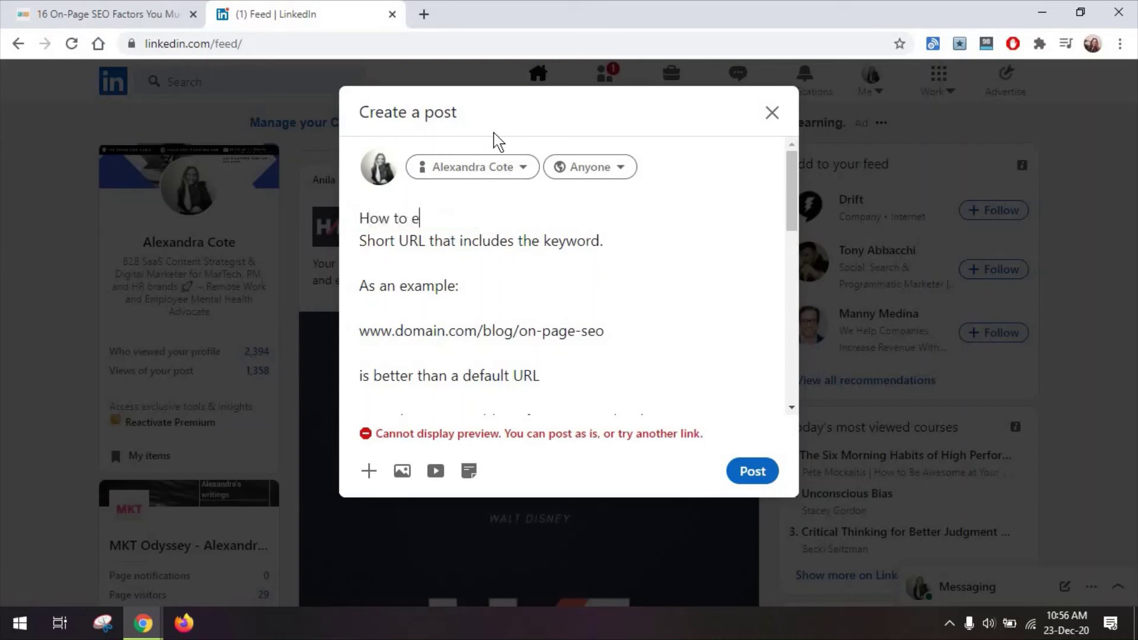
{"action": "type", "text": "nsure your URLs are "}
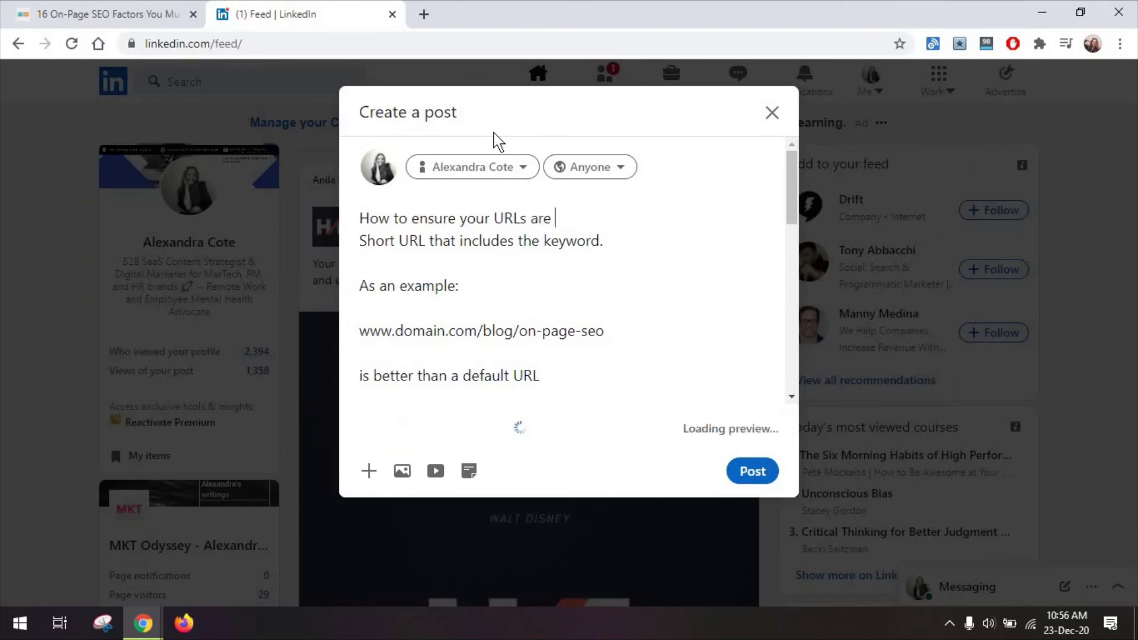
{"action": "type", "text": "SEO friendly."}
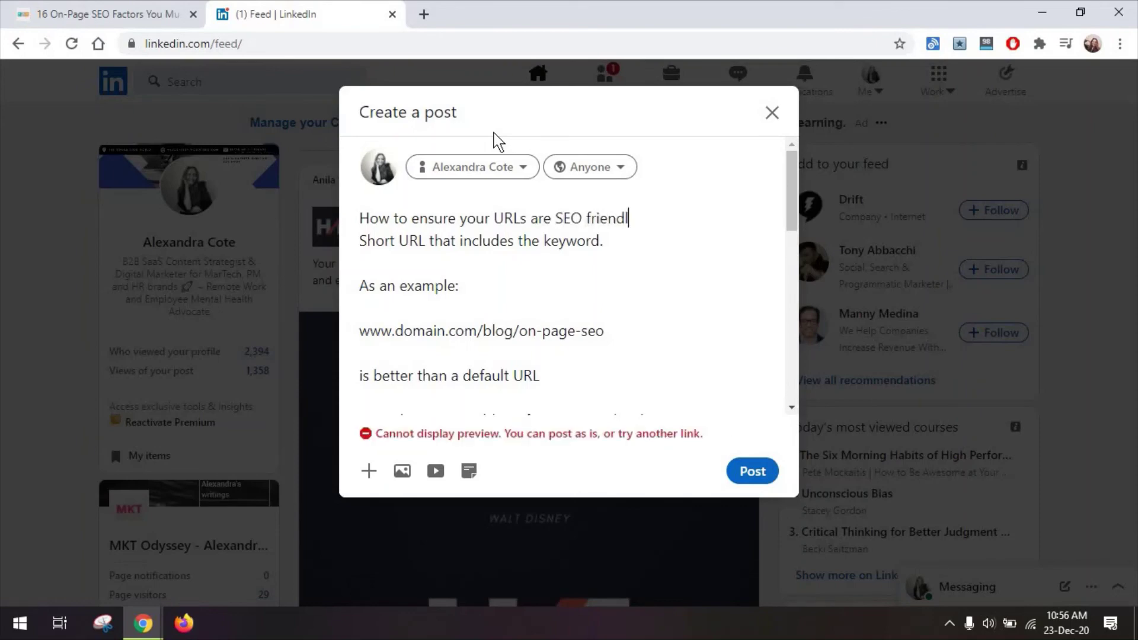
{"action": "key", "text": "Return"}
{"action": "scroll", "coordinate": [489, 344], "scroll_direction": "down", "scroll_amount": 5}
{"action": "scroll", "coordinate": [489, 344], "scroll_direction": "down", "scroll_amount": 3}
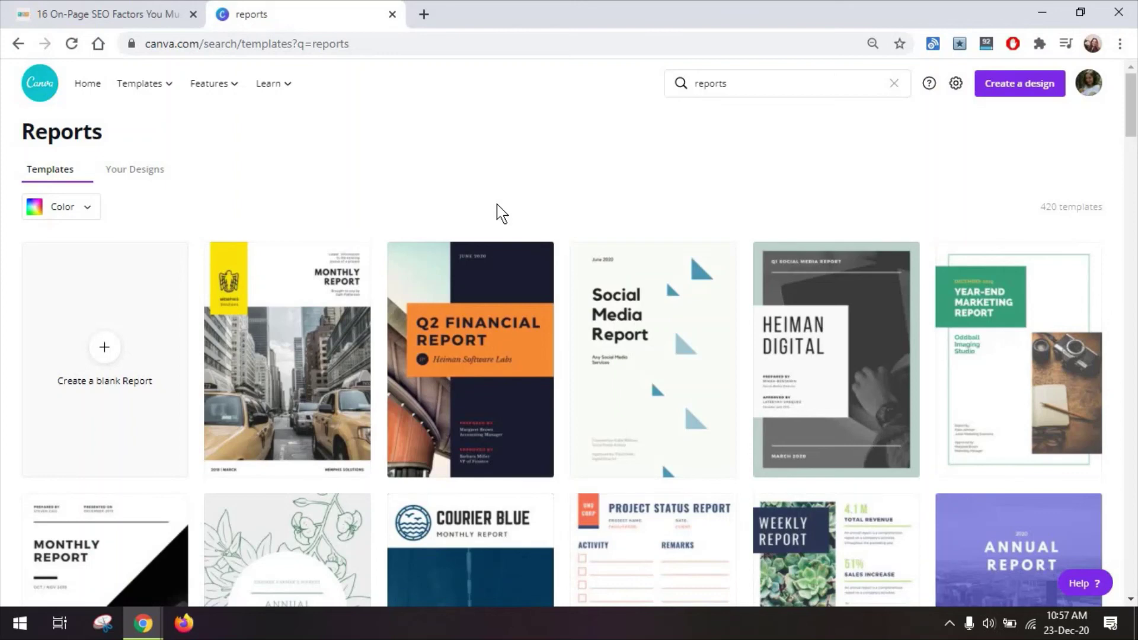
Scroll through Canva's 420 Reports templates
{"action": "scroll", "coordinate": [500, 213], "scroll_direction": "down", "scroll_amount": 3}
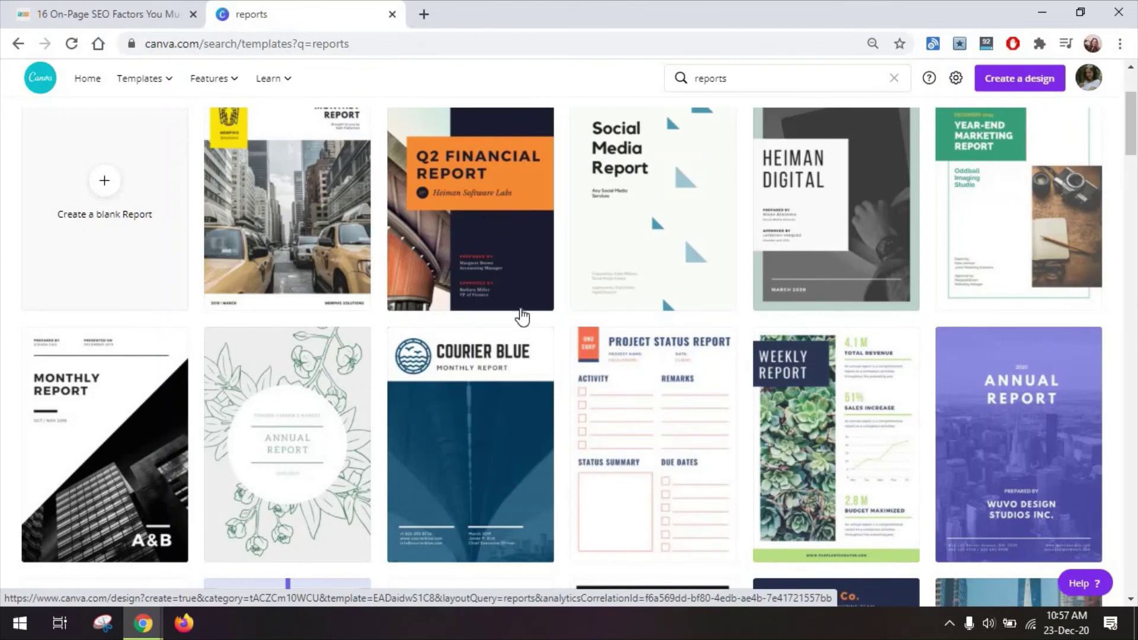
{"action": "scroll", "coordinate": [521, 317], "scroll_direction": "down", "scroll_amount": 3}
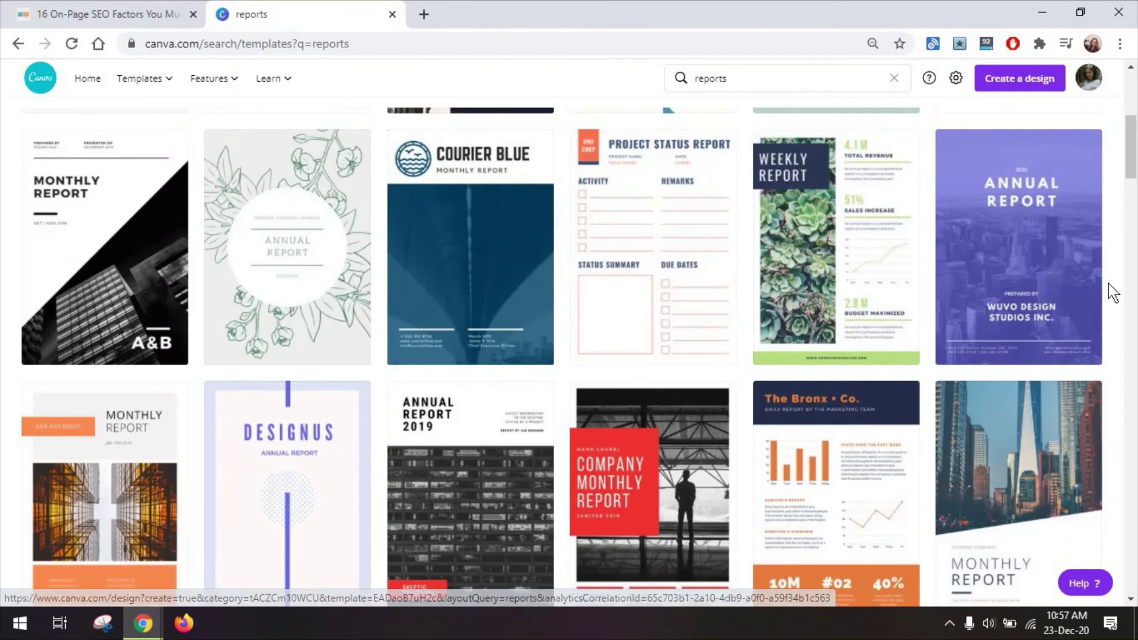
{"action": "scroll", "coordinate": [1109, 283], "scroll_direction": "up", "scroll_amount": 6}
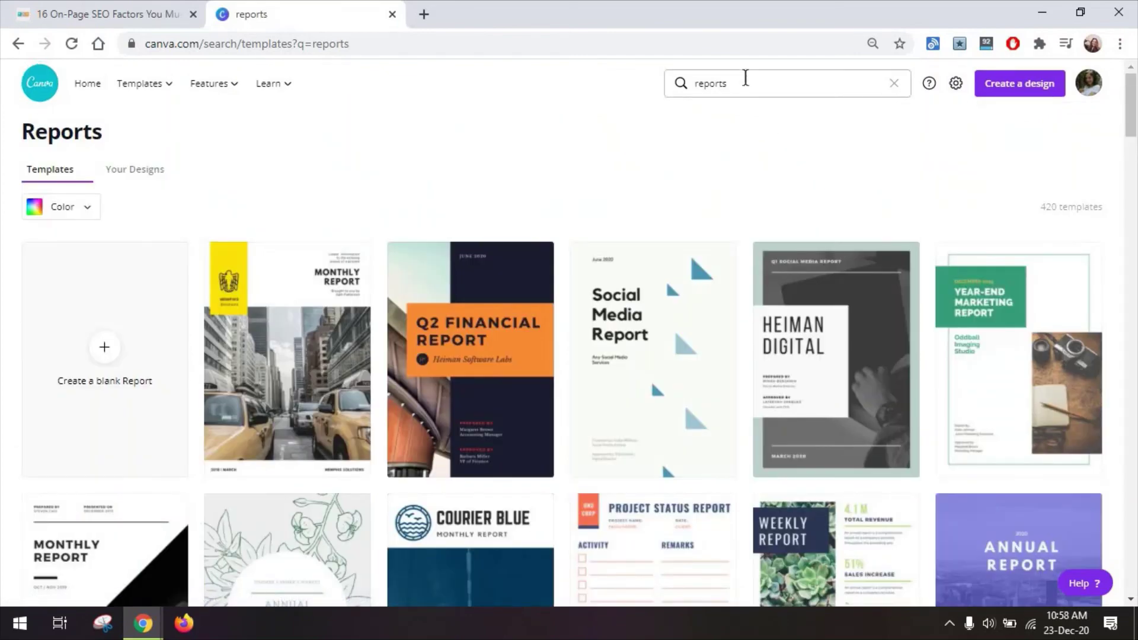
Replace the search term with 'seo' and browse the 105 matching templates
{"action": "left_click_drag", "start_coordinate": [745, 83], "coordinate": [682, 81]}
{"action": "type", "text": "seo"}
{"action": "key", "text": "Return"}
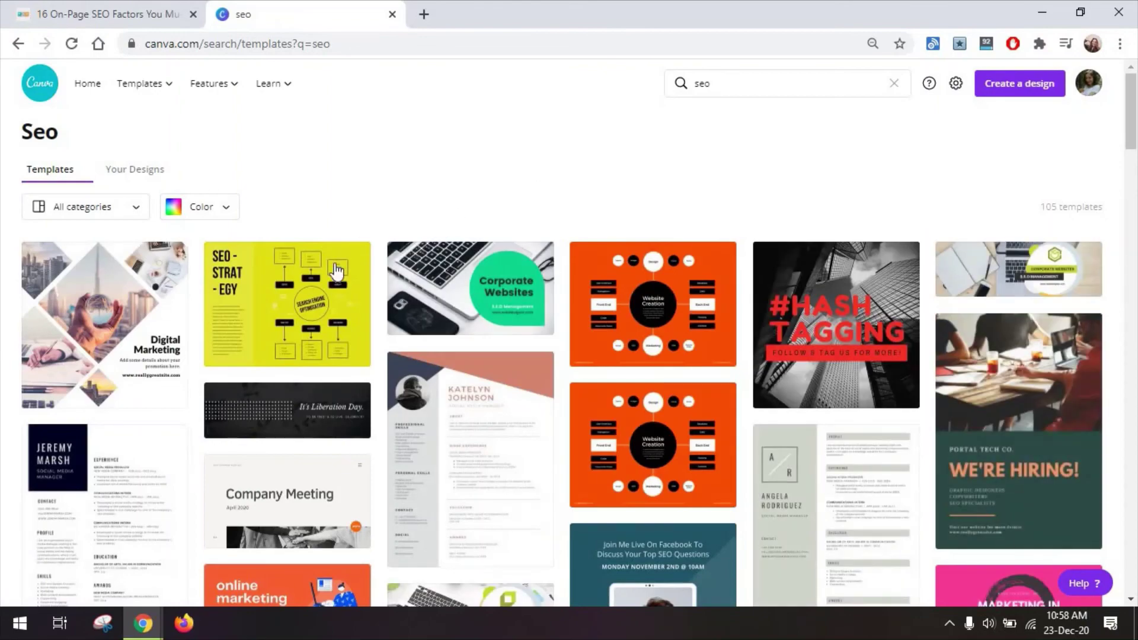
{"action": "scroll", "coordinate": [394, 401], "scroll_direction": "down", "scroll_amount": 5}
{"action": "scroll", "coordinate": [395, 400], "scroll_direction": "up", "scroll_amount": 5}
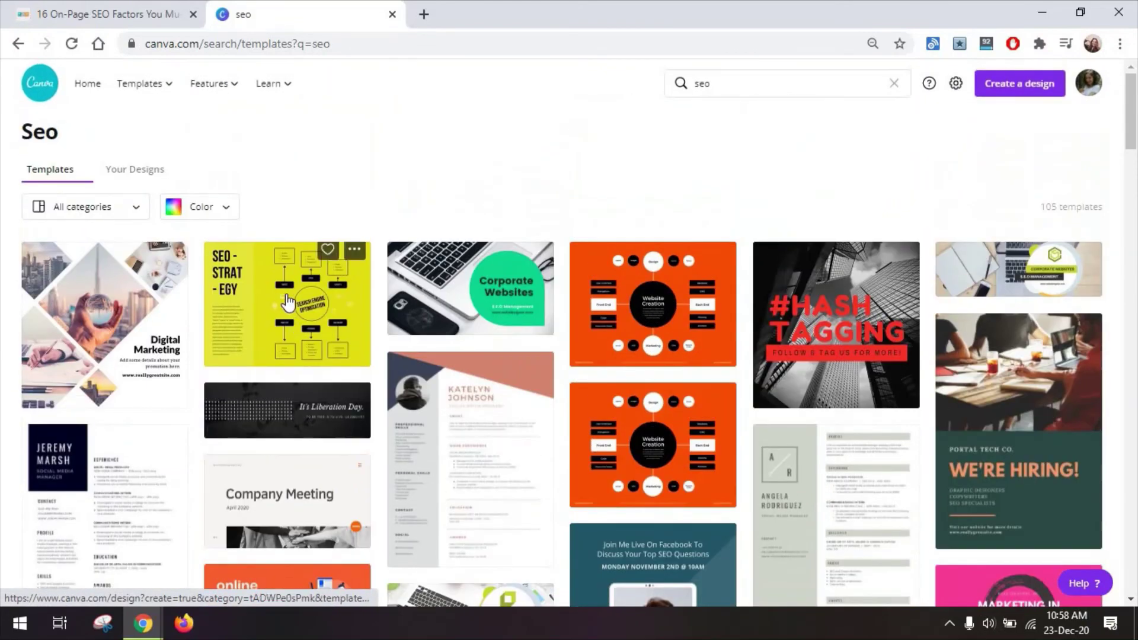
{"action": "scroll", "coordinate": [631, 384], "scroll_direction": "down", "scroll_amount": 1}
{"action": "scroll", "coordinate": [631, 384], "scroll_direction": "down", "scroll_amount": 6}
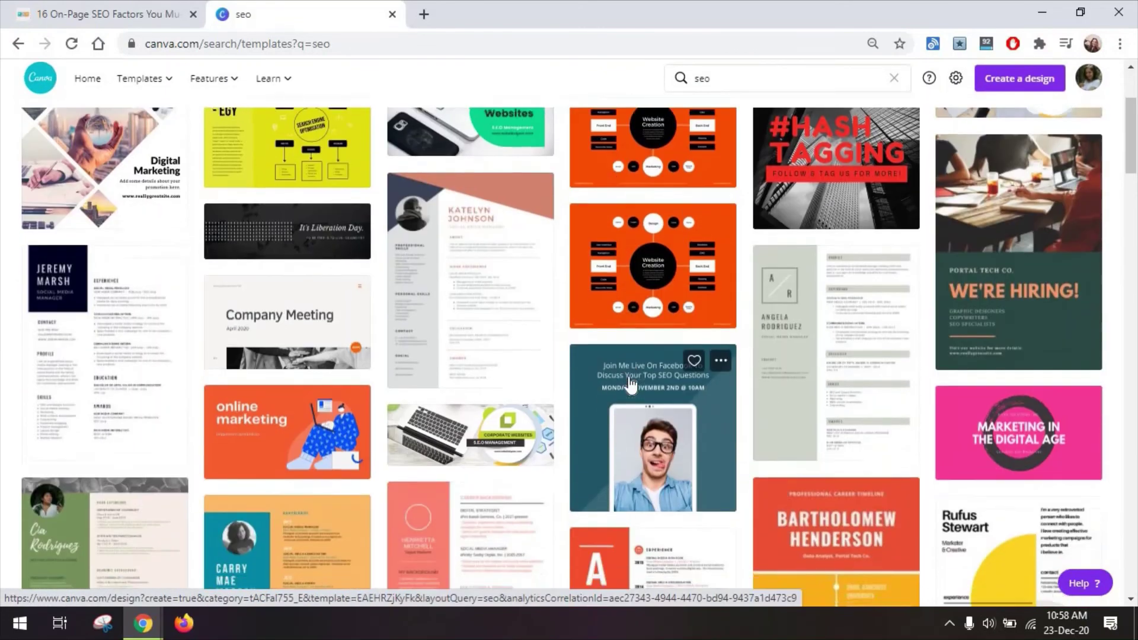
{"action": "scroll", "coordinate": [593, 296], "scroll_direction": "up", "scroll_amount": 7}
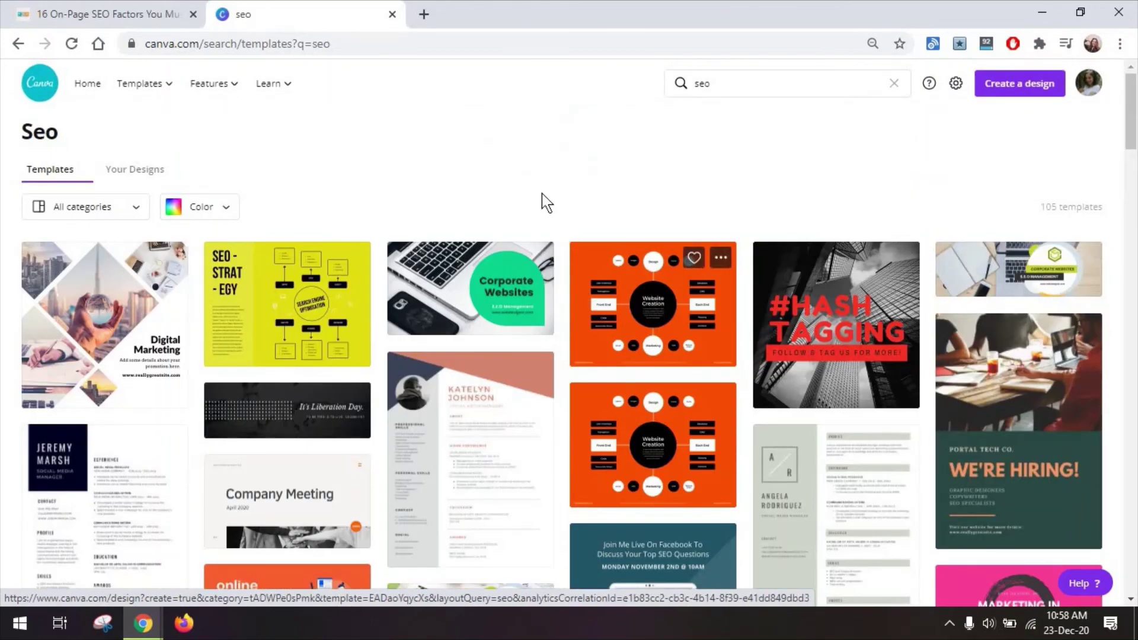
Close the Canva tab, leaving the '16 On-Page SEO Factors' article open at its SEO-friendly URL section
{"action": "key", "text": "ctrl+w"}
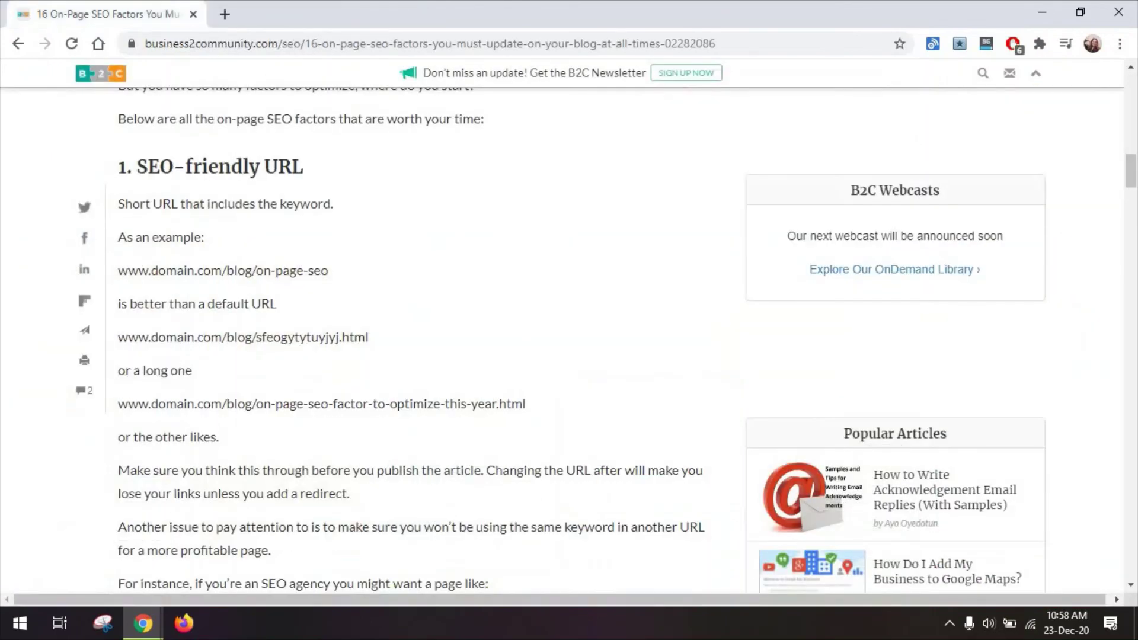